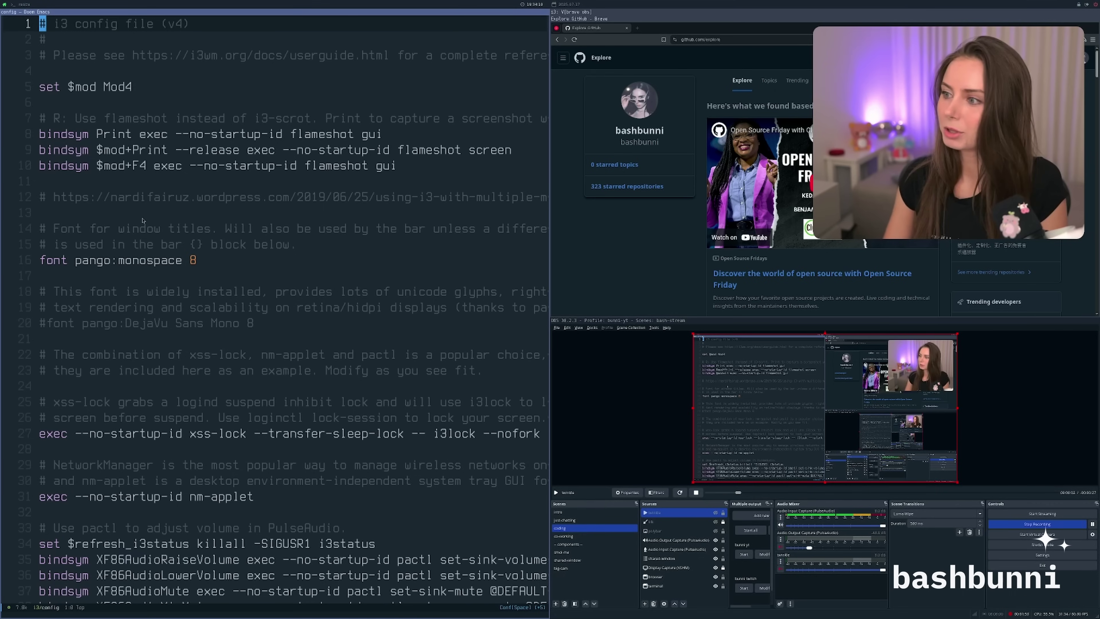
- Widen the config editor window and shrink it back to half the screen width, twice
key(super+Right)
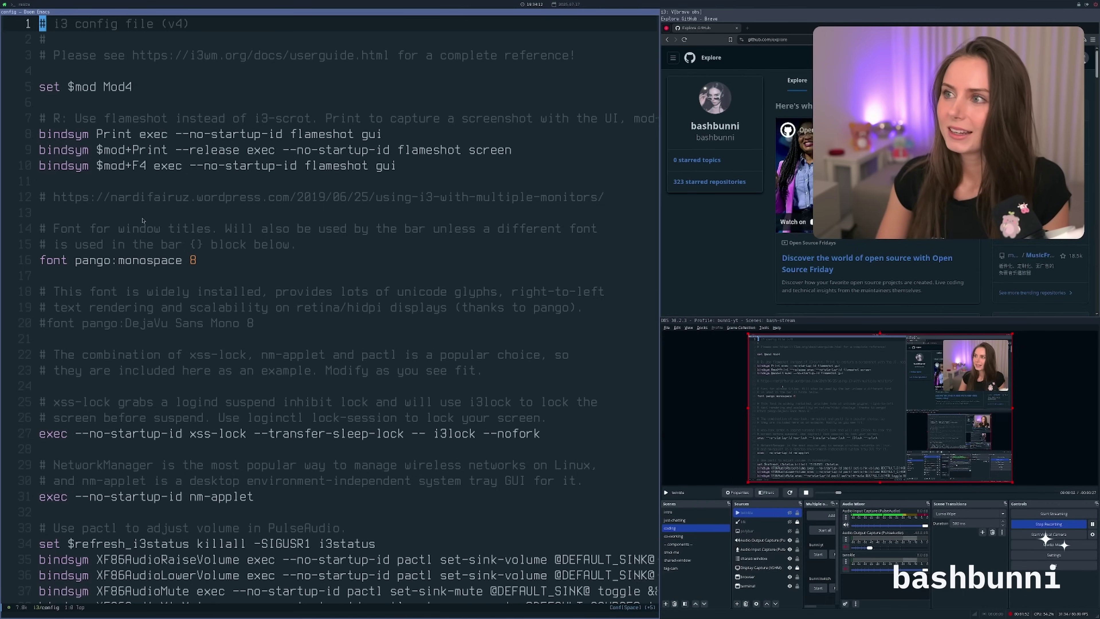
key(super+Left)
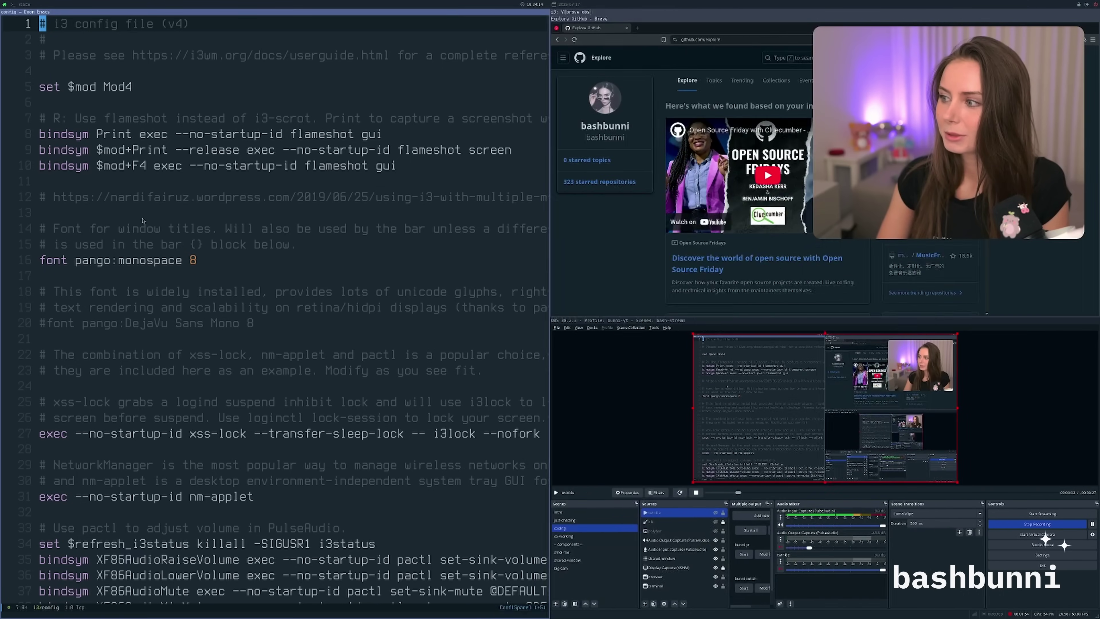
key(super+Right)
key(super+Left)
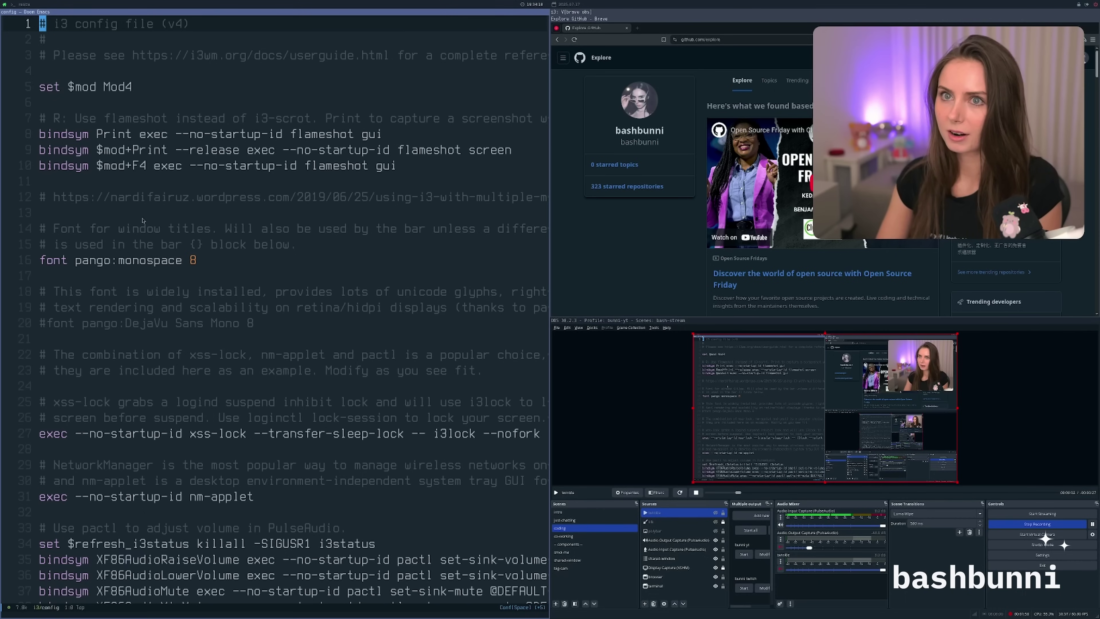
- Go to the end of the "set $mod Mod4" line in the i3 config
key(j)
key(j)
key(j)
key(j)
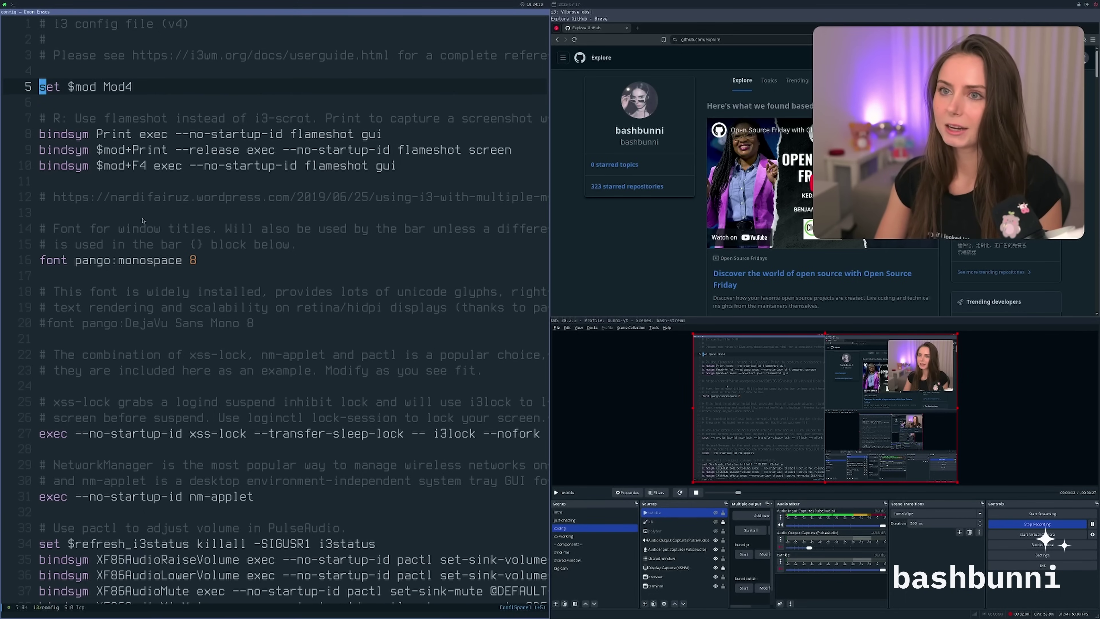
key(dollar)
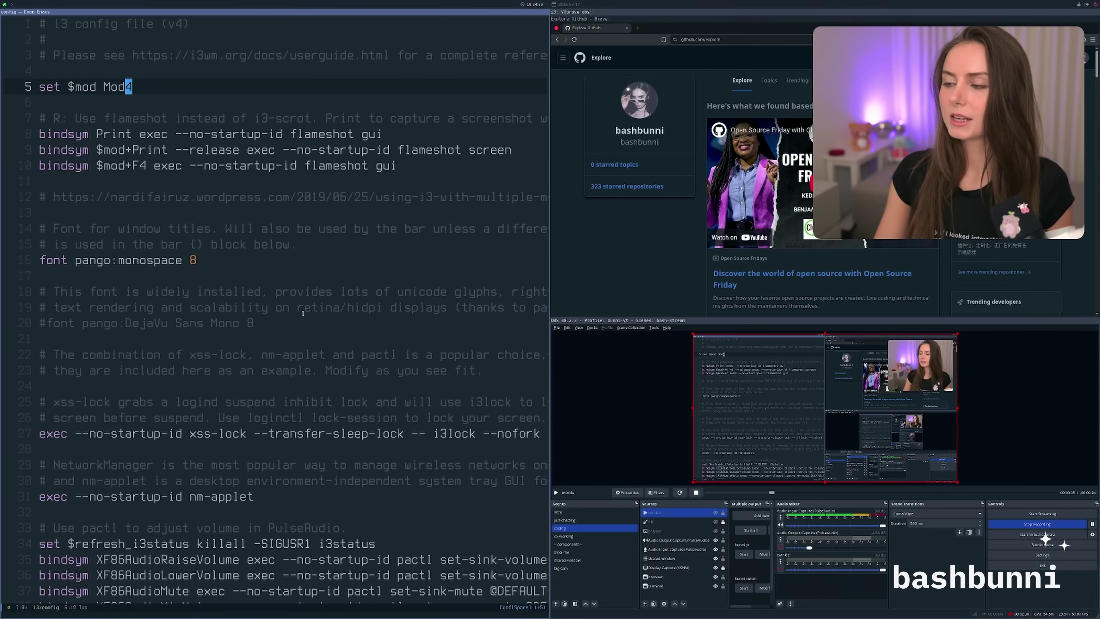
- Launch Vivaldi from the application launcher and close its profile selection window
key(super+d)
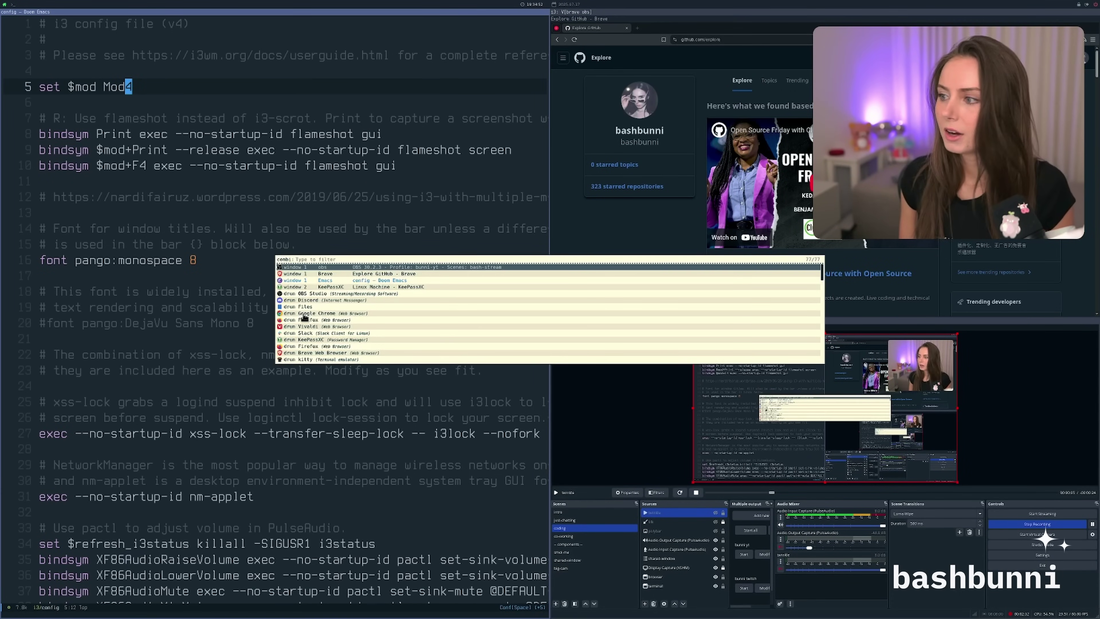
key(Down)
key(Down)
key(Down)
key(Down)
key(Down)
key(Down)
key(Down)
key(Down)
key(Down)
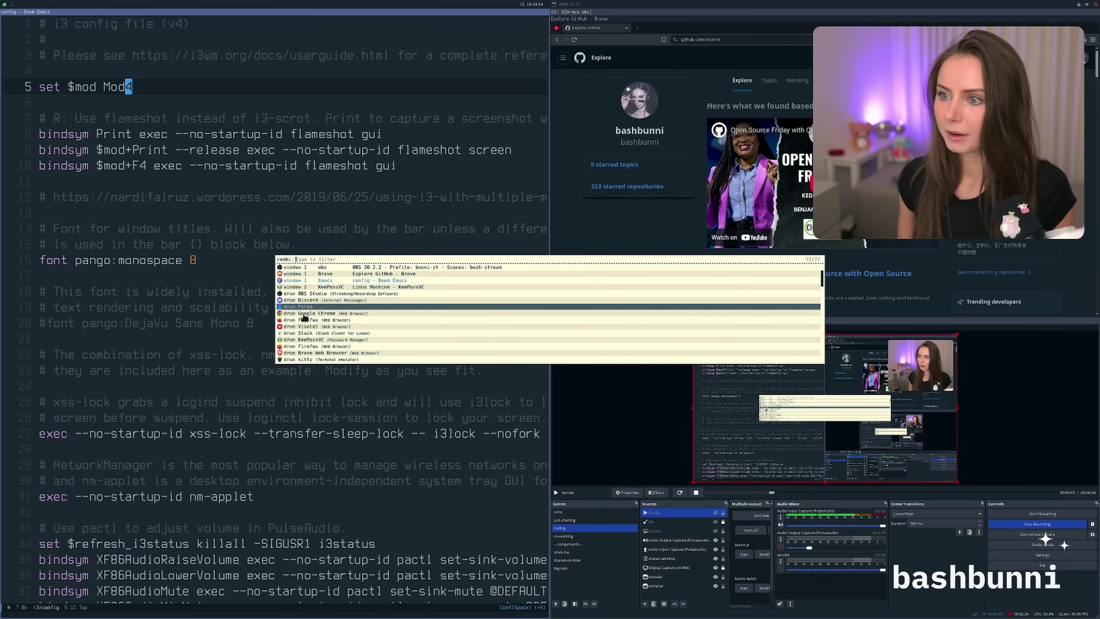
key(Down)
key(Down)
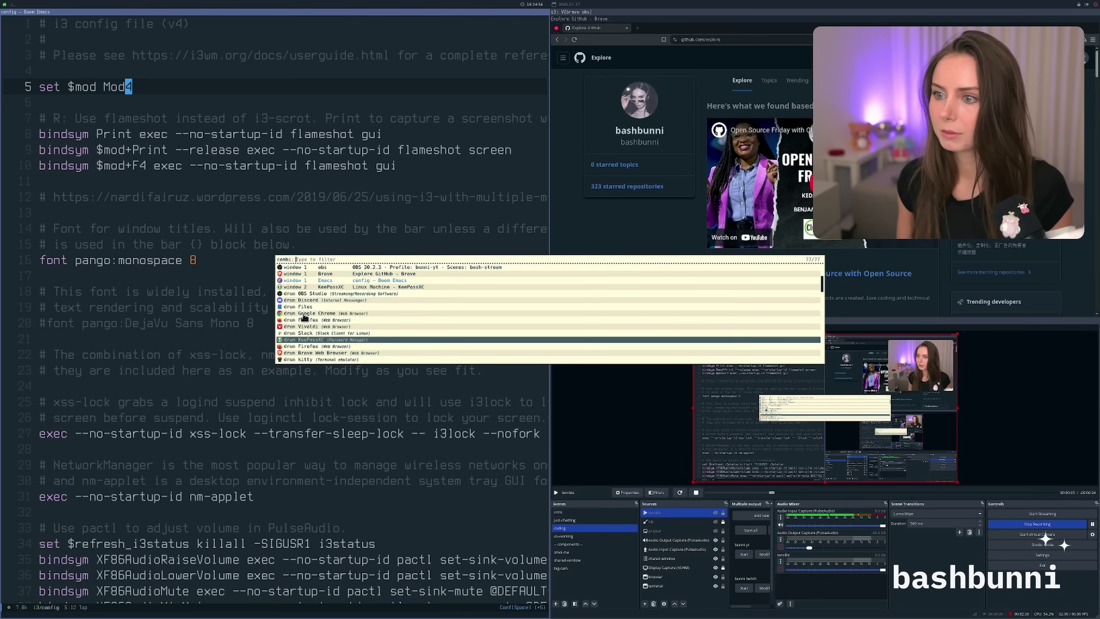
key(Up)
key(Up)
key(Return)
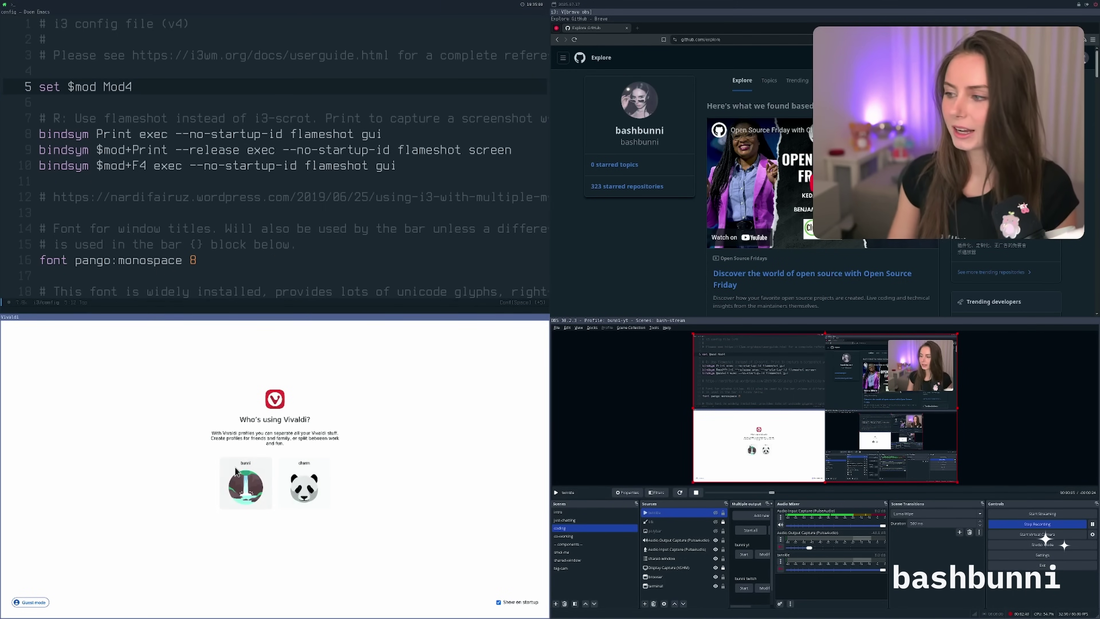
key(super+shift+q)
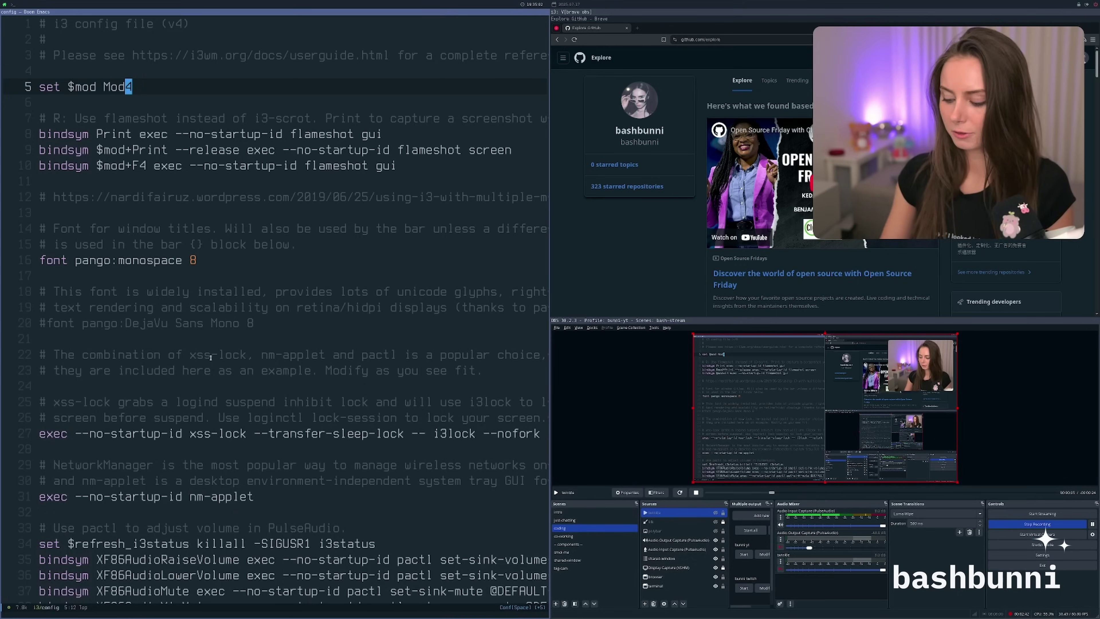
- Open a new terminal, make it a floating window and move it over the upper part of the config editor
key(super+Return)
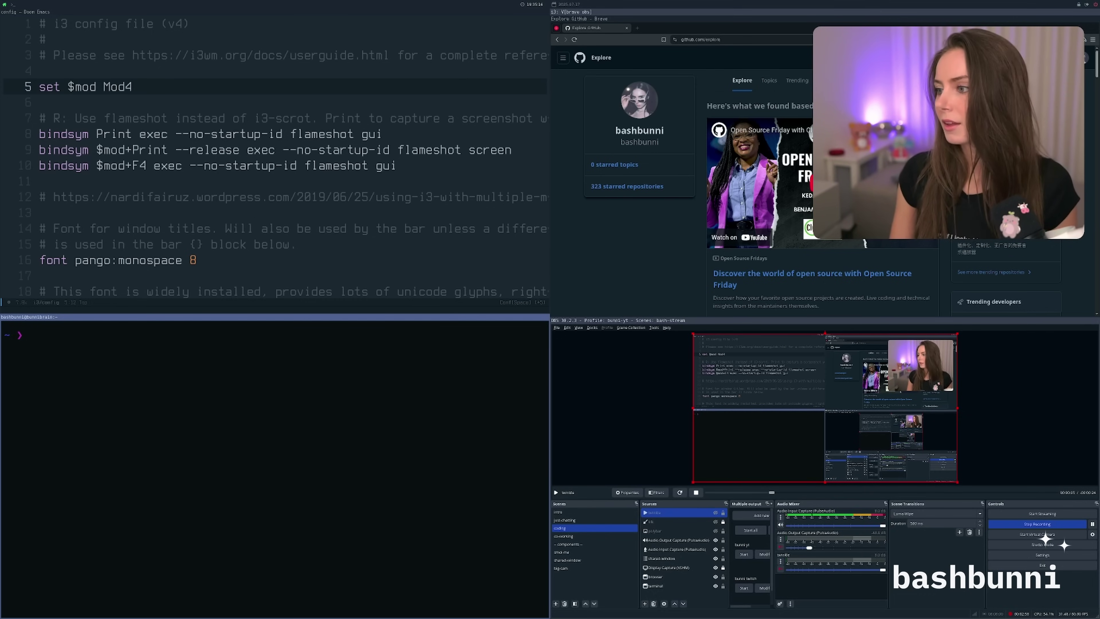
key(super+shift+space)
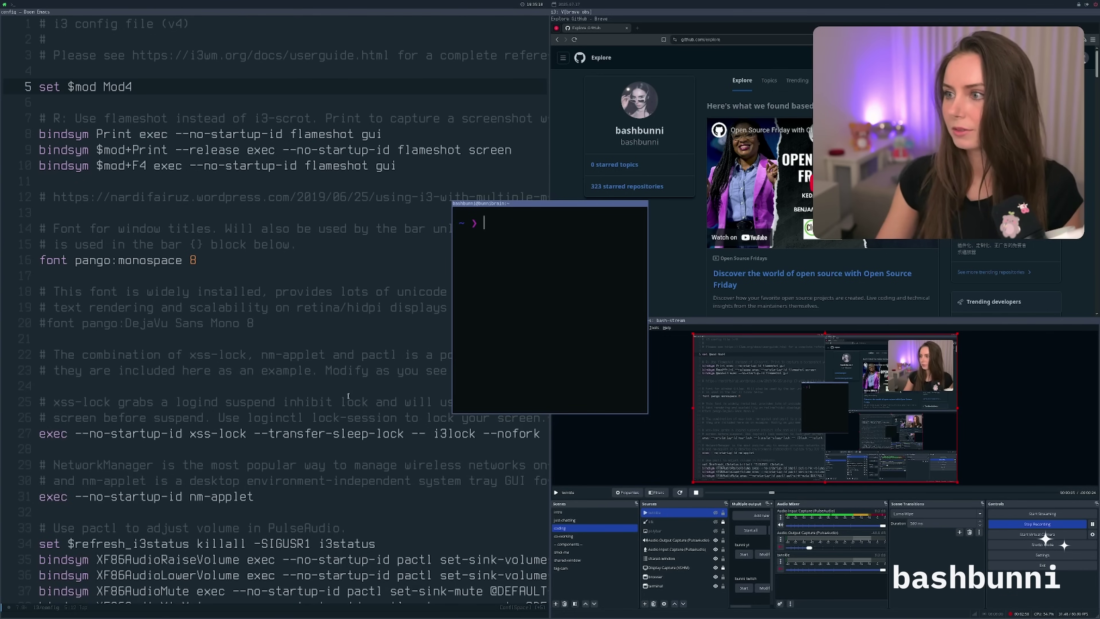
drag(506, 211, 197, 68)
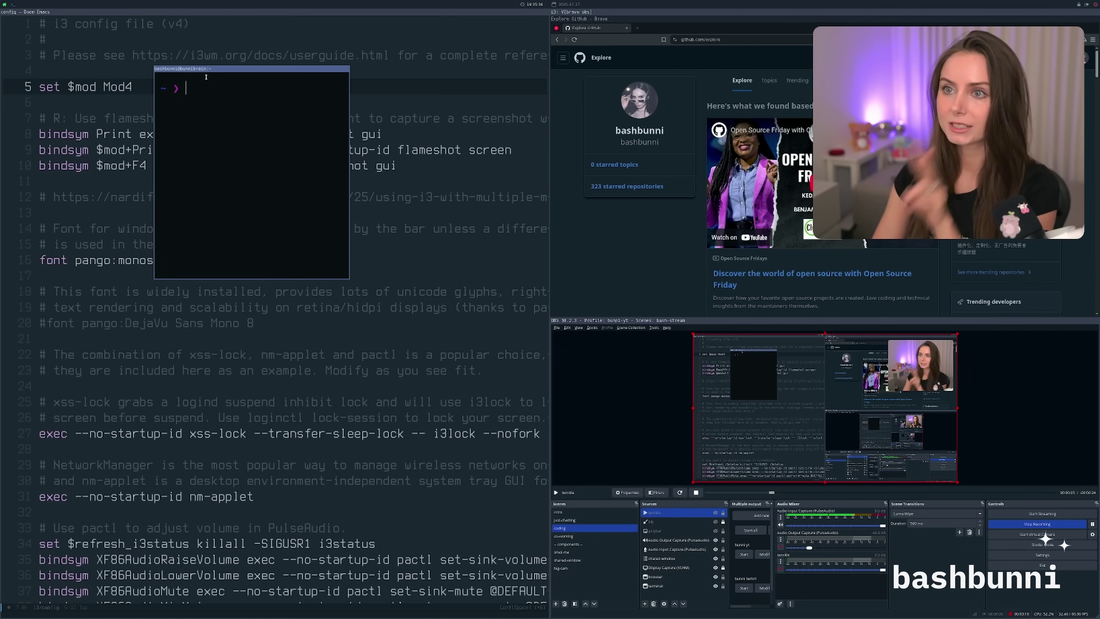
- Move the floating terminal over OBS, shrink it, move it back over the editor and close it
drag(205, 71, 615, 323)
drag(760, 533, 703, 489)
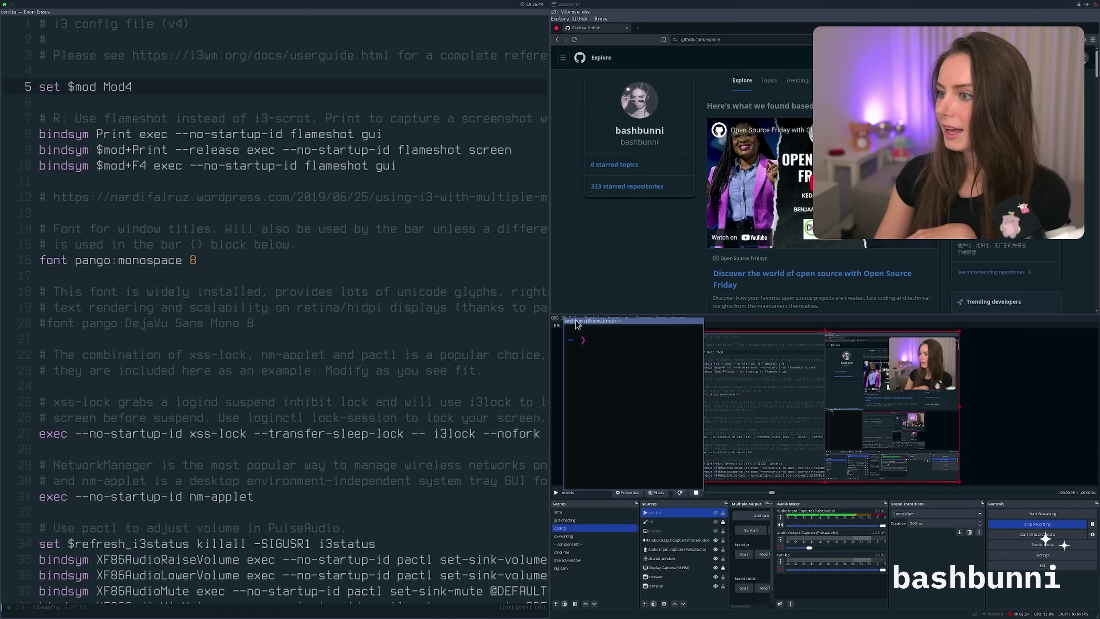
drag(576, 326, 360, 252)
key(super+shift+q)
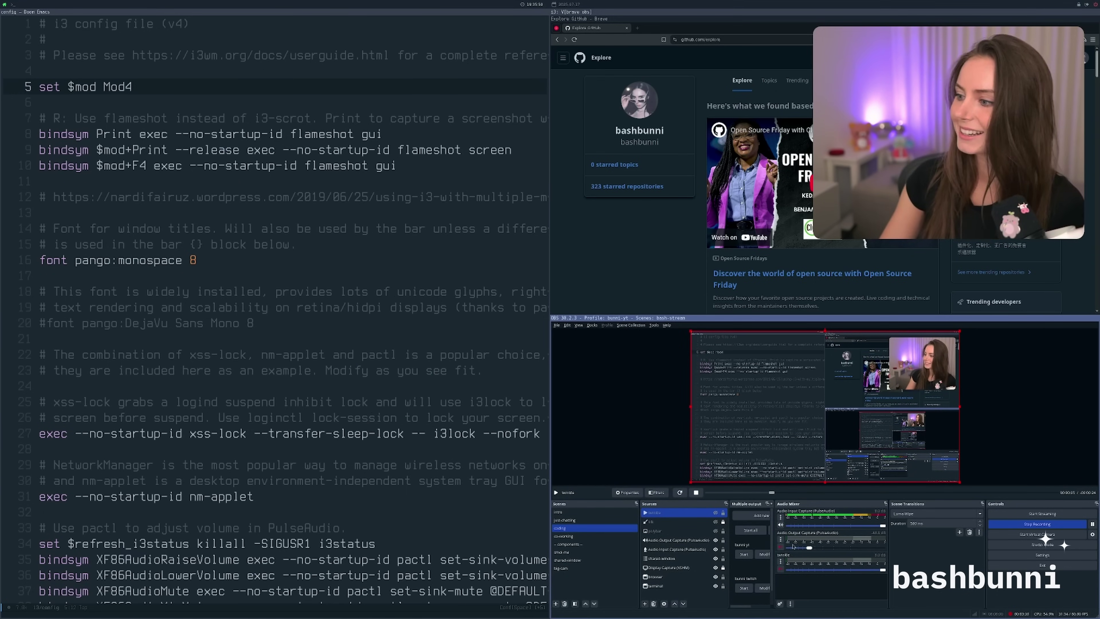
- Widen the Multiple output dock in OBS, and widen the config editor window to about 60% of the screen width
drag(775, 546, 808, 545)
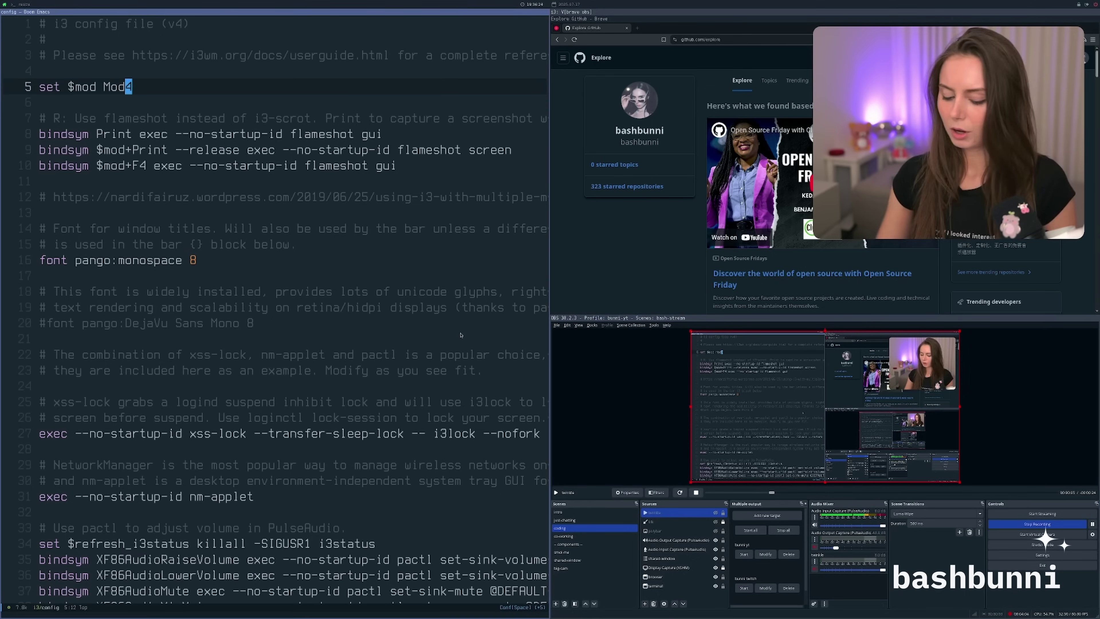
key(Right)
key(Right)
key(Right)
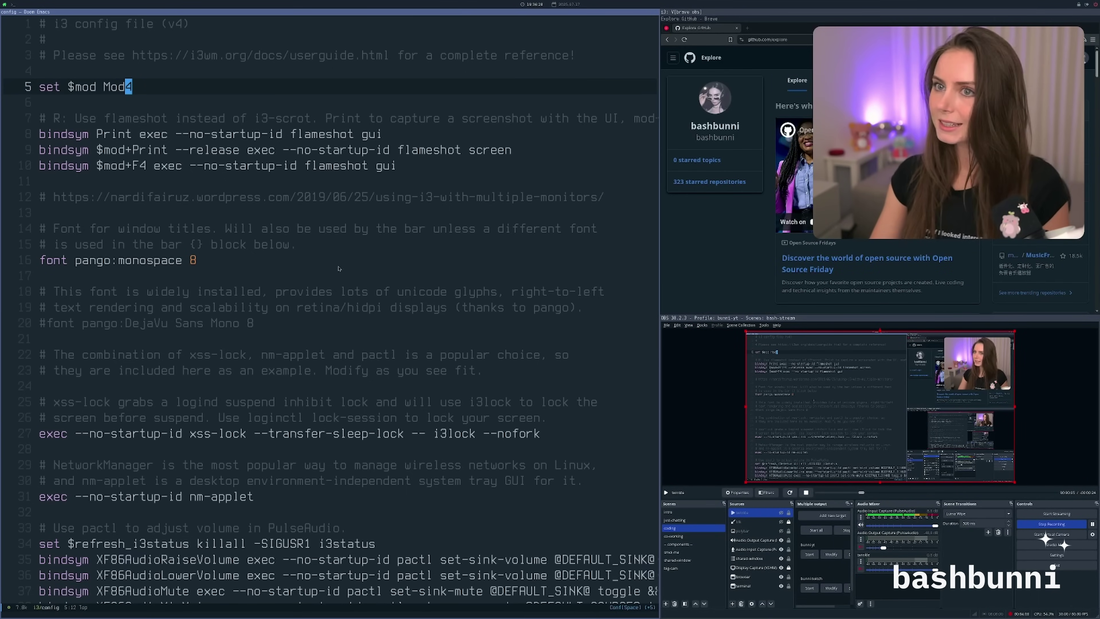
- Go to the start of the "bindsym Print" line and examine the flameshot bindings around it
key(j)
key(j)
key(j)
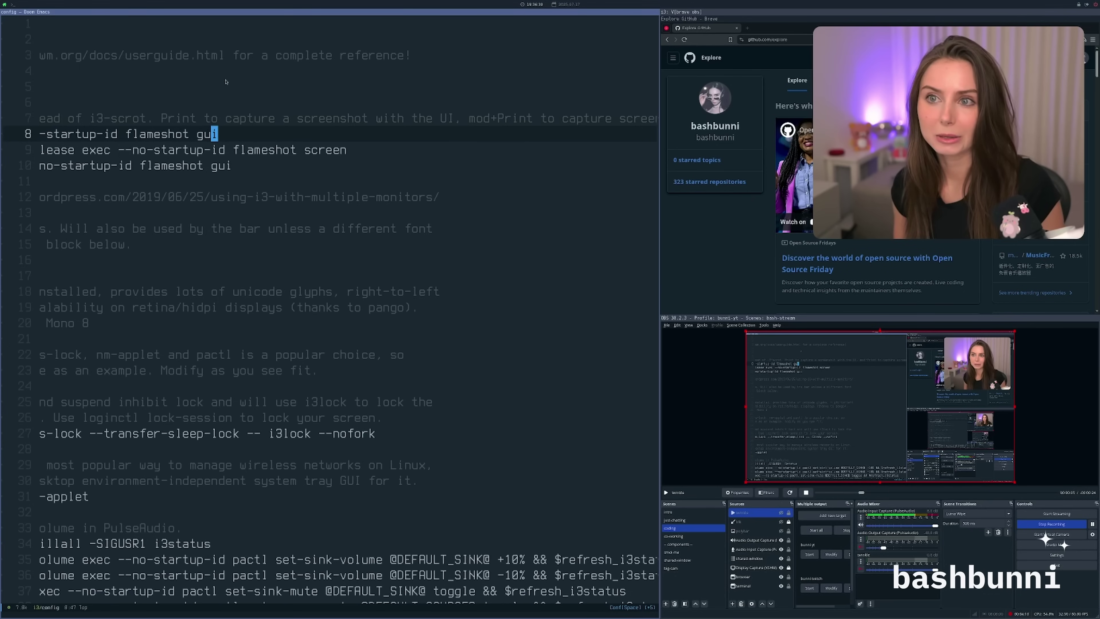
key(0)
key(k)
key(k)
key(k)
key(k)
key(j)
key(j)
key(j)
key(j)
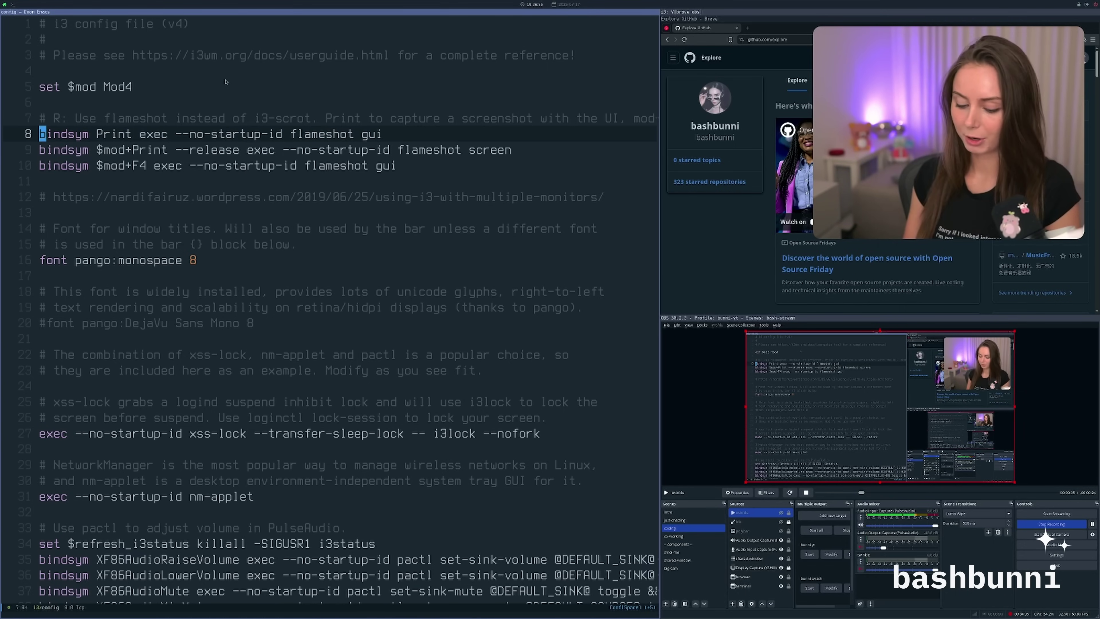
- Start a Flameshot capture and select a region covering the upper lines of the config
key(Print)
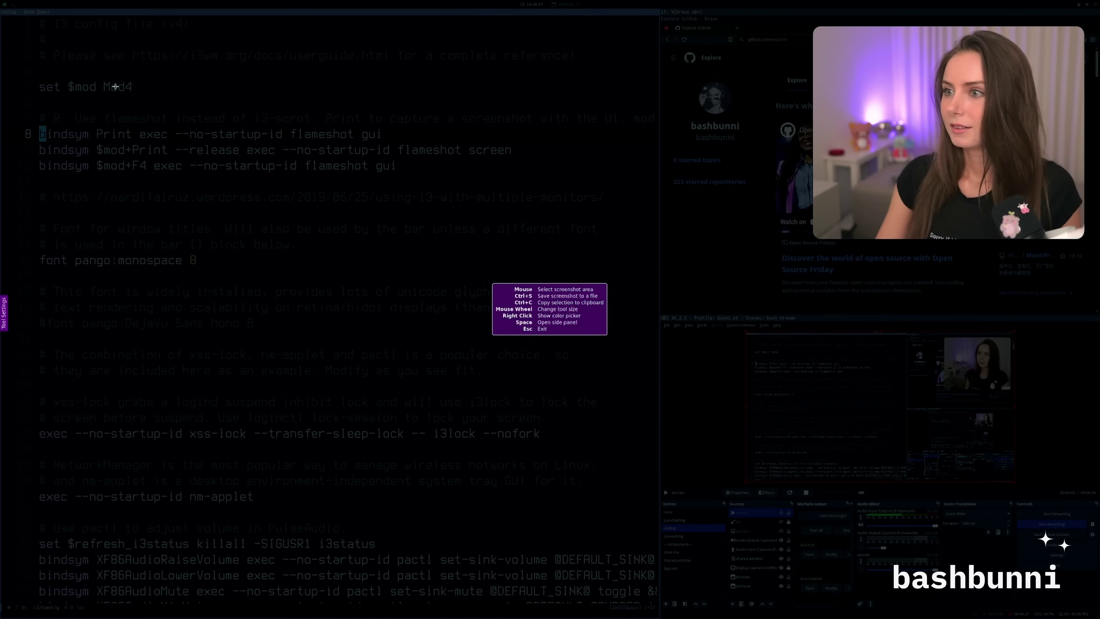
drag(33, 51, 558, 385)
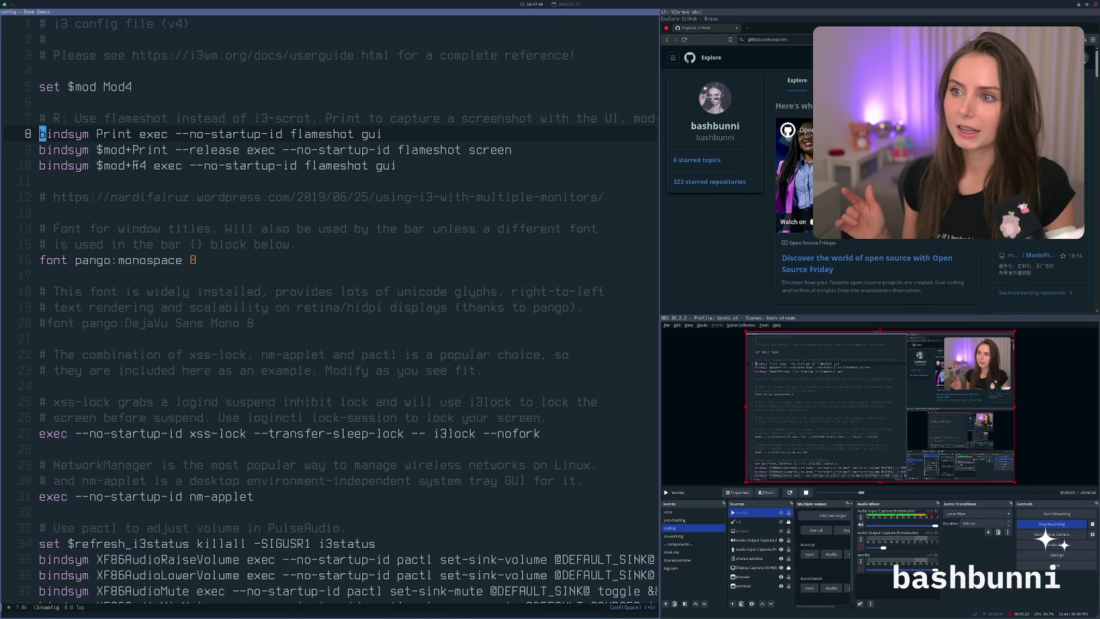
- Examine the window title font section and go to the "font pango:monospace 8" line
click(42, 181)
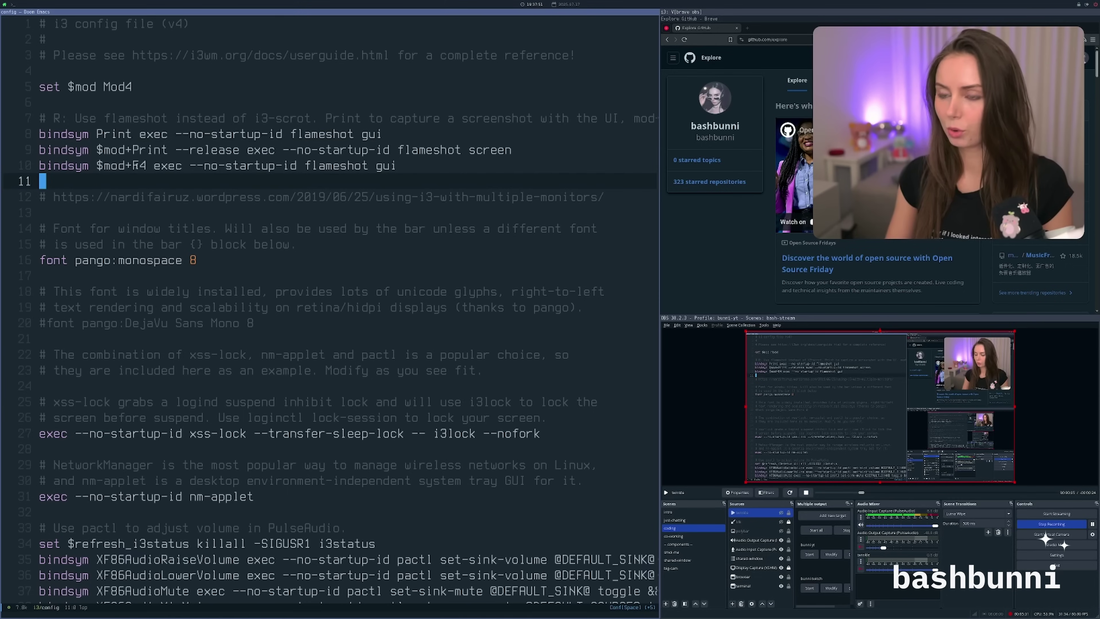
key(j)
key(j)
key(j)
key(j)
key(j)
key(j)
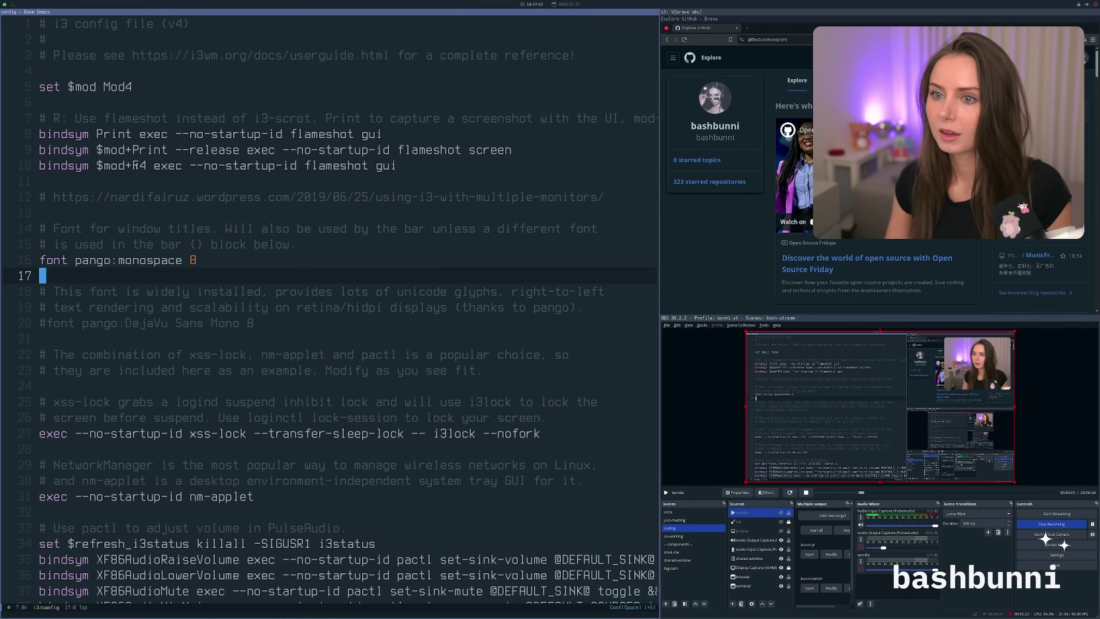
key(k)
key(k)
key(k)
key(j)
key(j)
key(k)
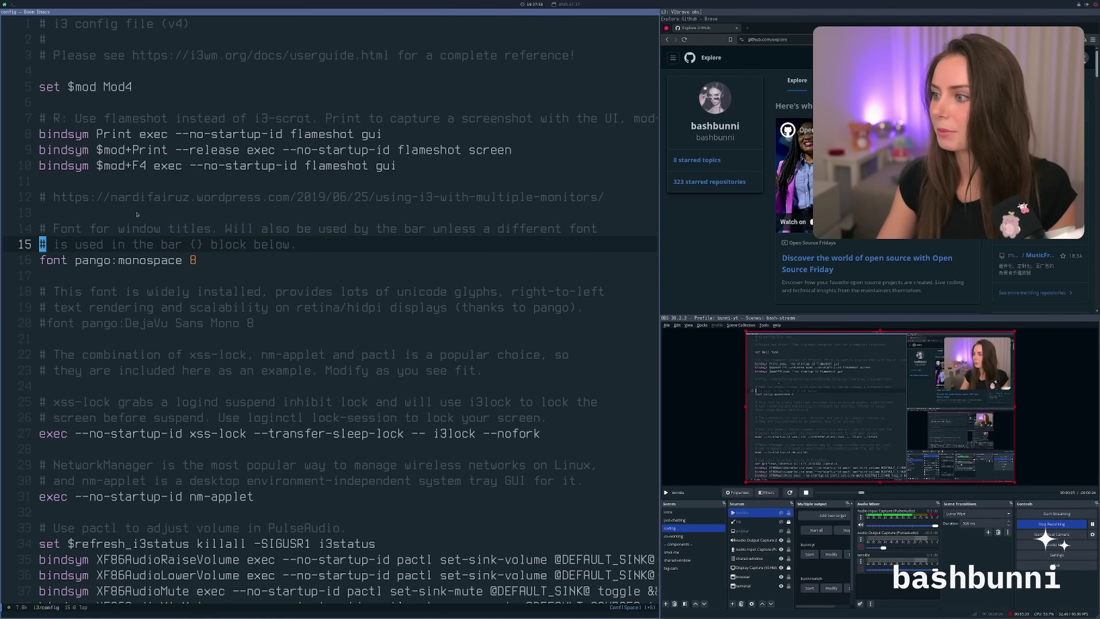
key(j)
key(j)
key(k)
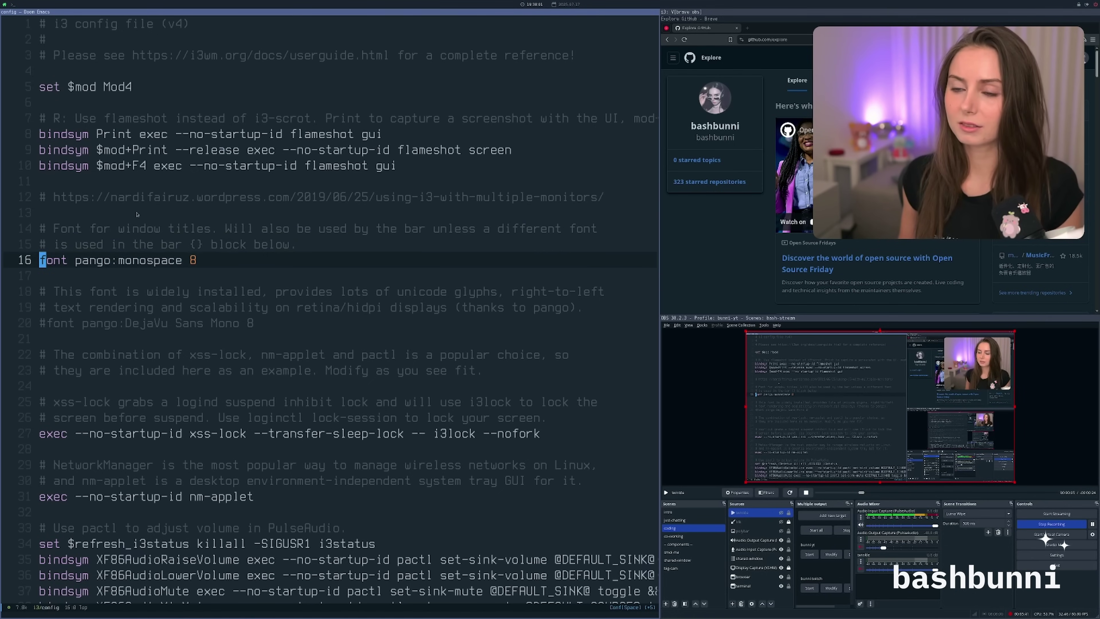
- Read on through the alternative font and xss-lock sections to the "exec --no-startup-id nm-applet" line
key(j)
key(j)
key(j)
key(j)
key(j)
key(j)
key(k)
key(k)
key(j)
key(j)
key(j)
key(j)
key(j)
key(j)
key(j)
key(j)
key(j)
key(j)
key(j)
key(j)
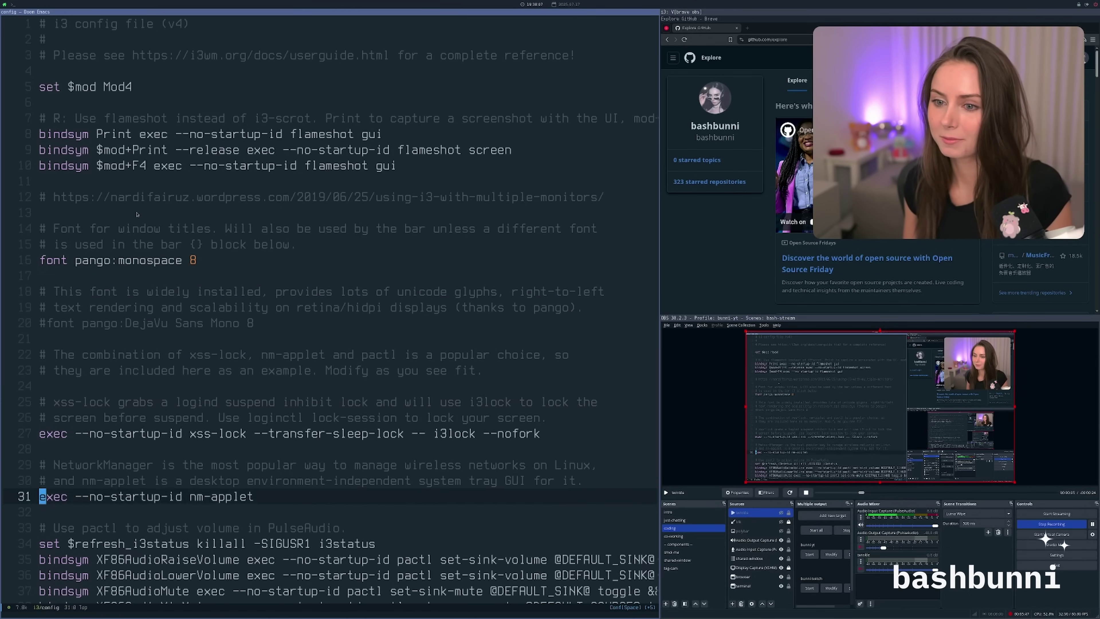
- Examine the NetworkManager and PulseAudio volume binding sections, stopping at the blank line after the XF86AudioMicMute binding
key(j)
key(j)
key(j)
key(j)
key(j)
key(j)
key(j)
key(j)
key(j)
key(j)
key(j)
key(j)
key(j)
key(j)
key(j)
key(j)
key(j)
key(j)
key(k)
key(k)
key(k)
key(braceleft)
key(braceleft)
key(braceleft)
key(braceleft)
key(braceleft)
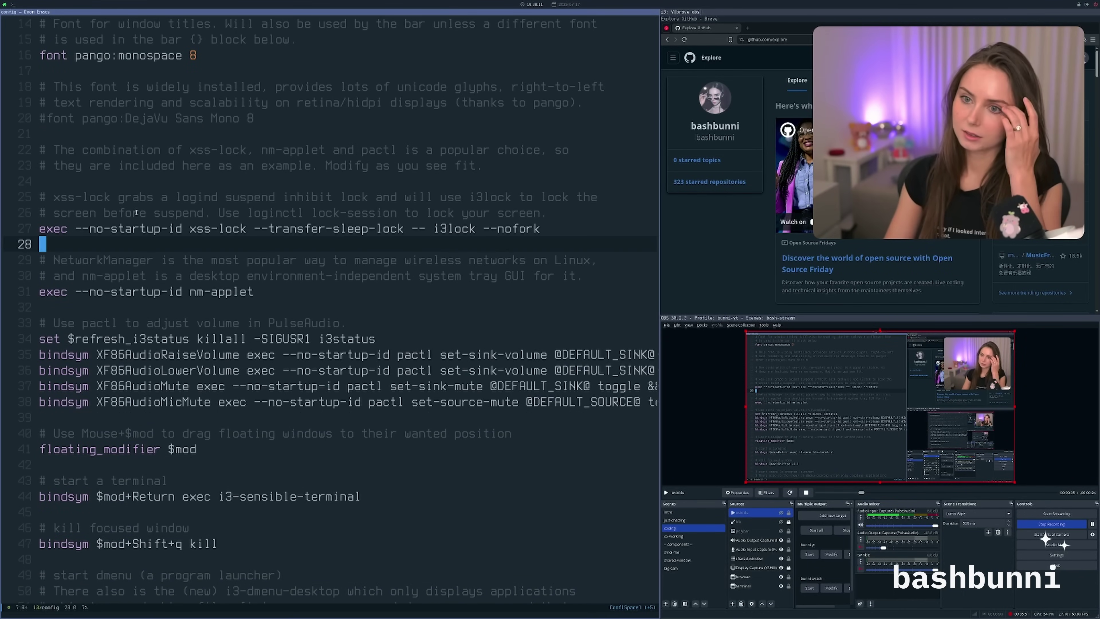
key(braceright)
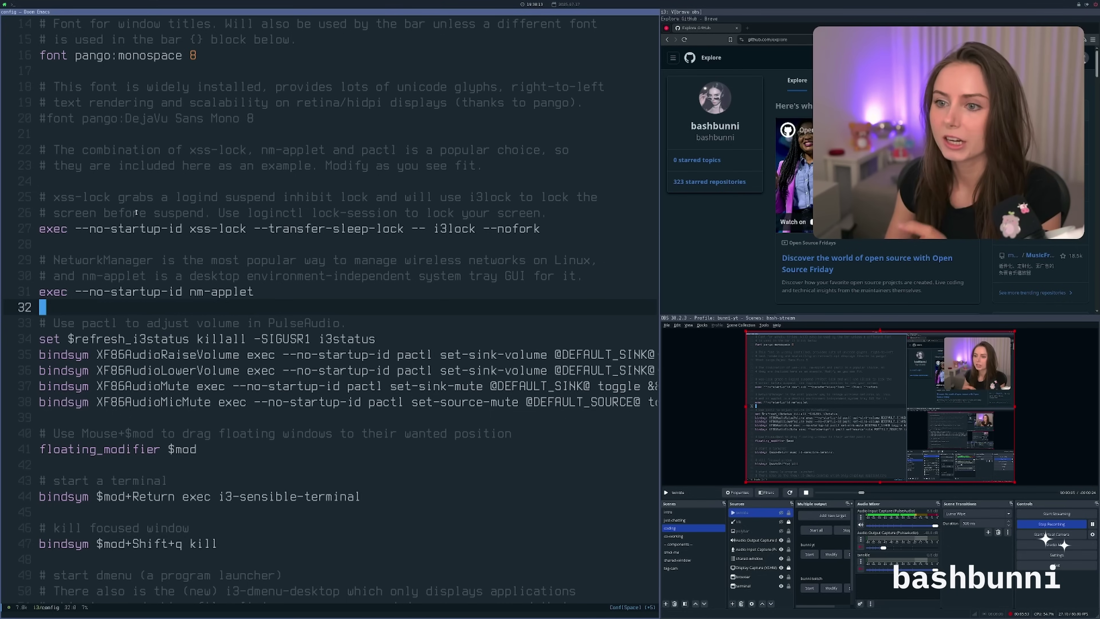
key(braceright)
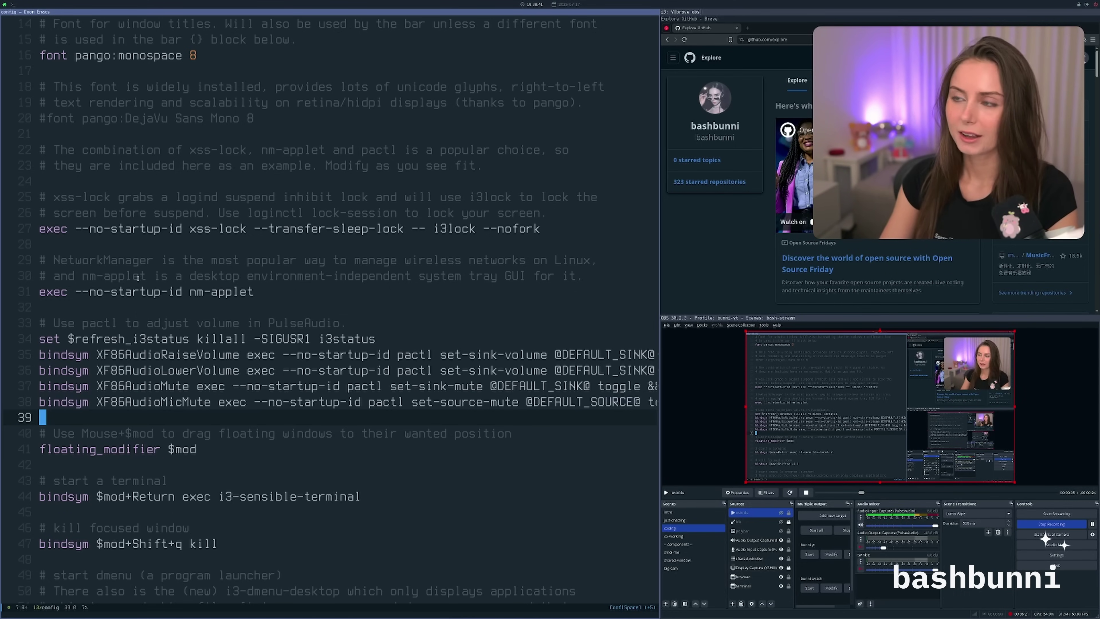
- Open a new terminal below the config editor and run gnome-control-center
key(super+Return)
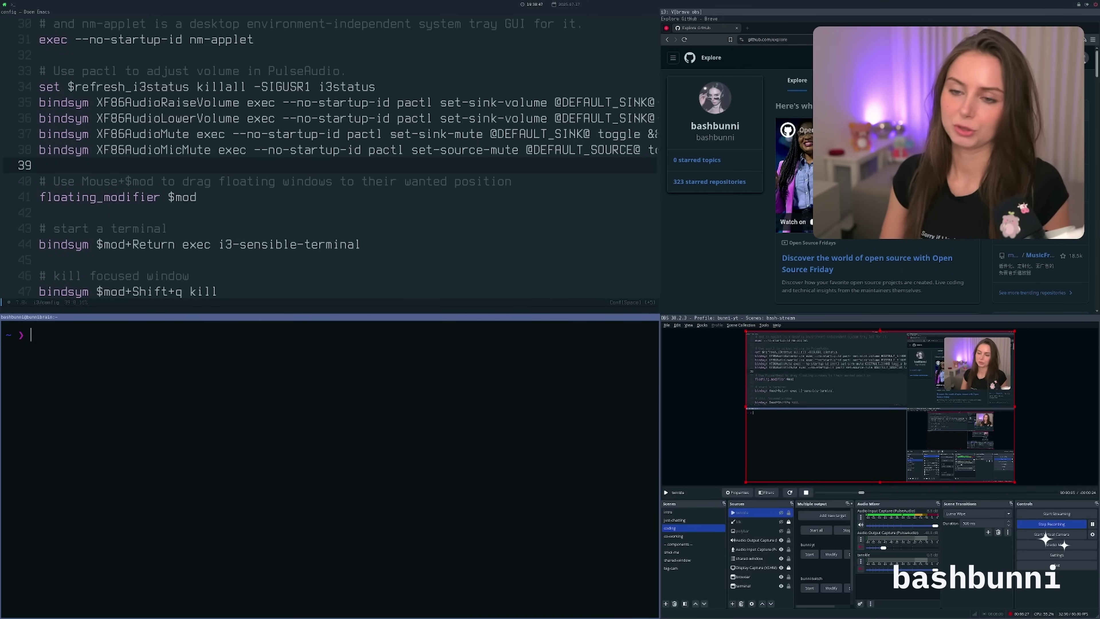
text(gnome-control-center)
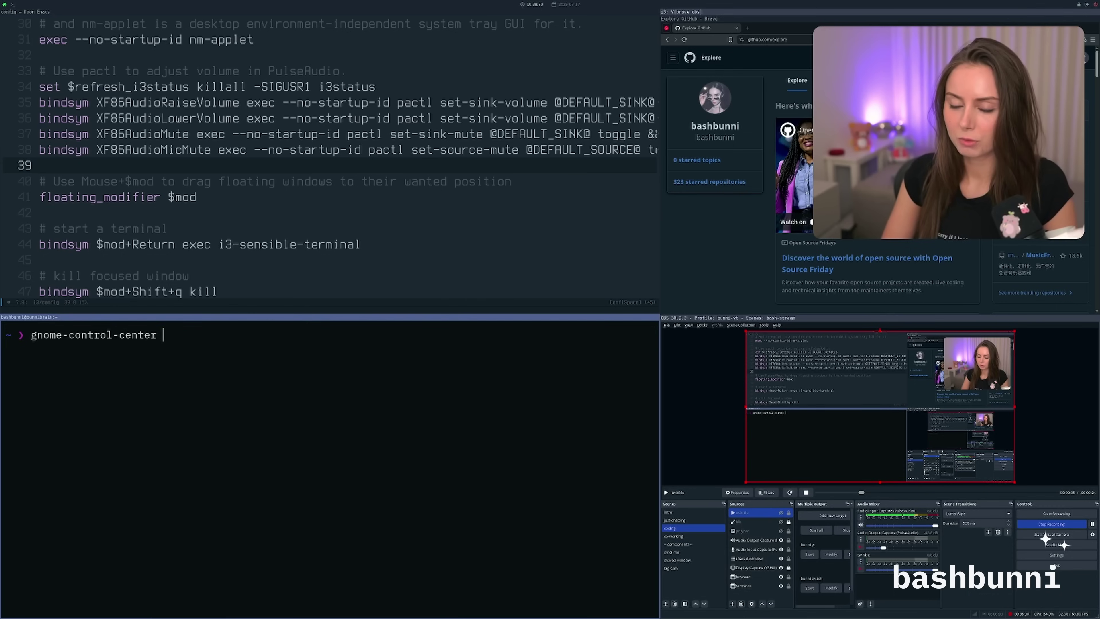
key(Return)
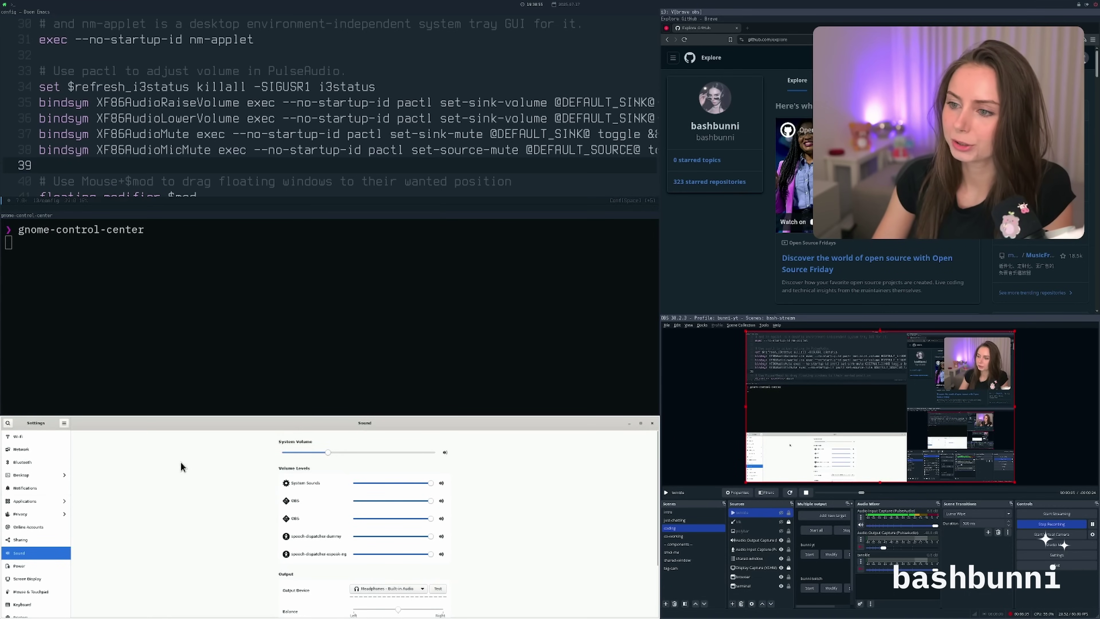
- Enlarge the Settings window's height to view its sound output and input options
key(super+r)
key(Up)
key(Up)
key(Up)
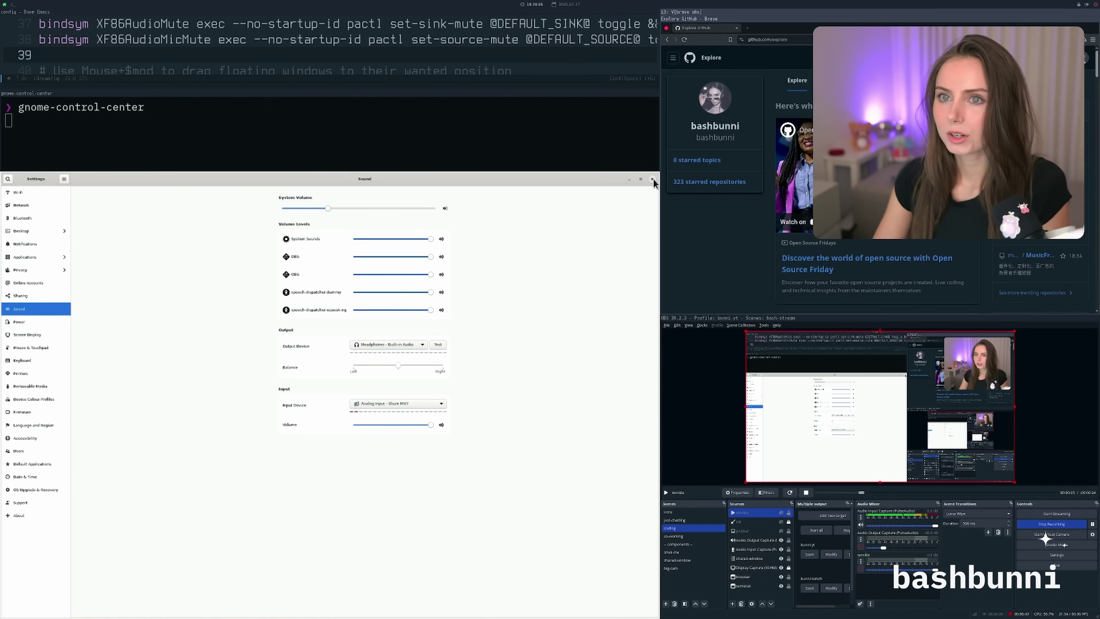
- Close the sound settings window and exit the terminal below the config editor
click(652, 179)
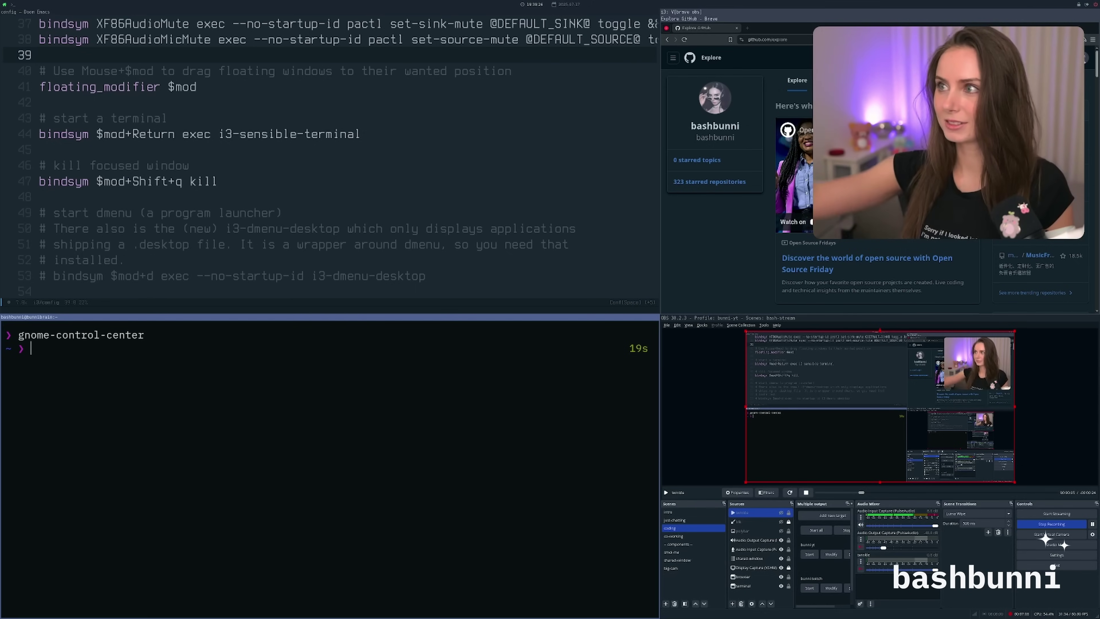
text(exit)
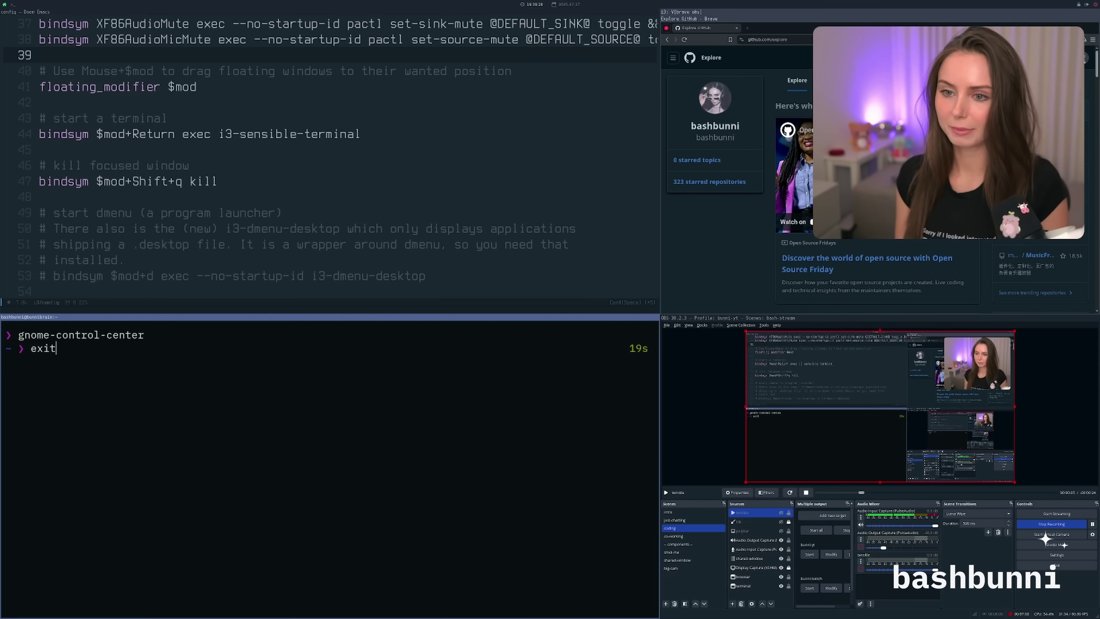
key(Return)
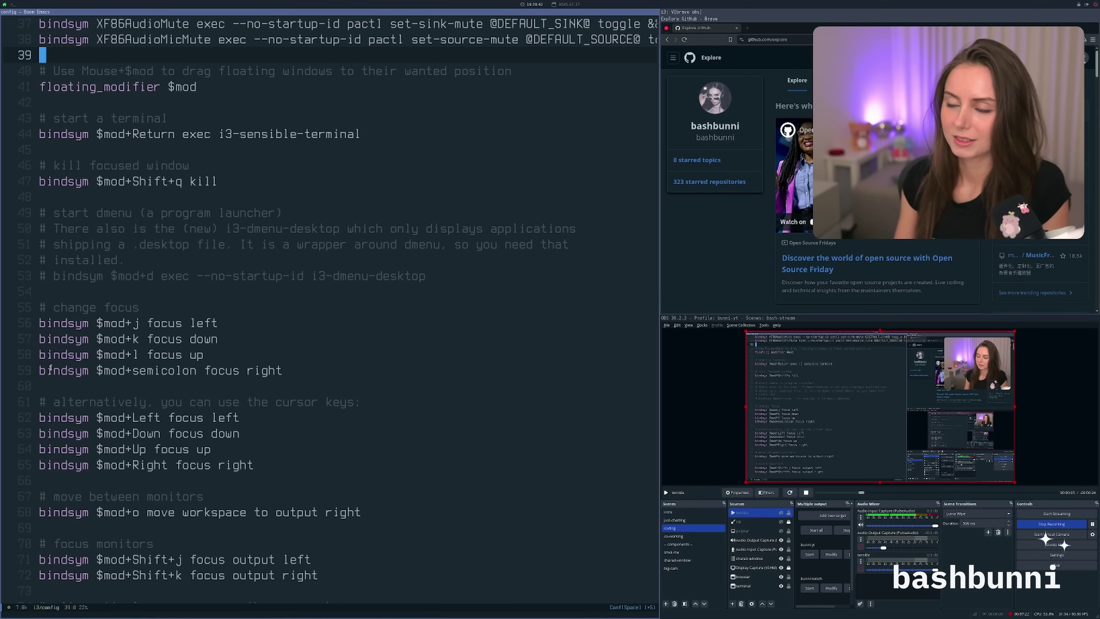
- Read the floating_modifier section, stopping at the blank line below "floating_modifier $mod"
key(j)
key(j)
key(j)
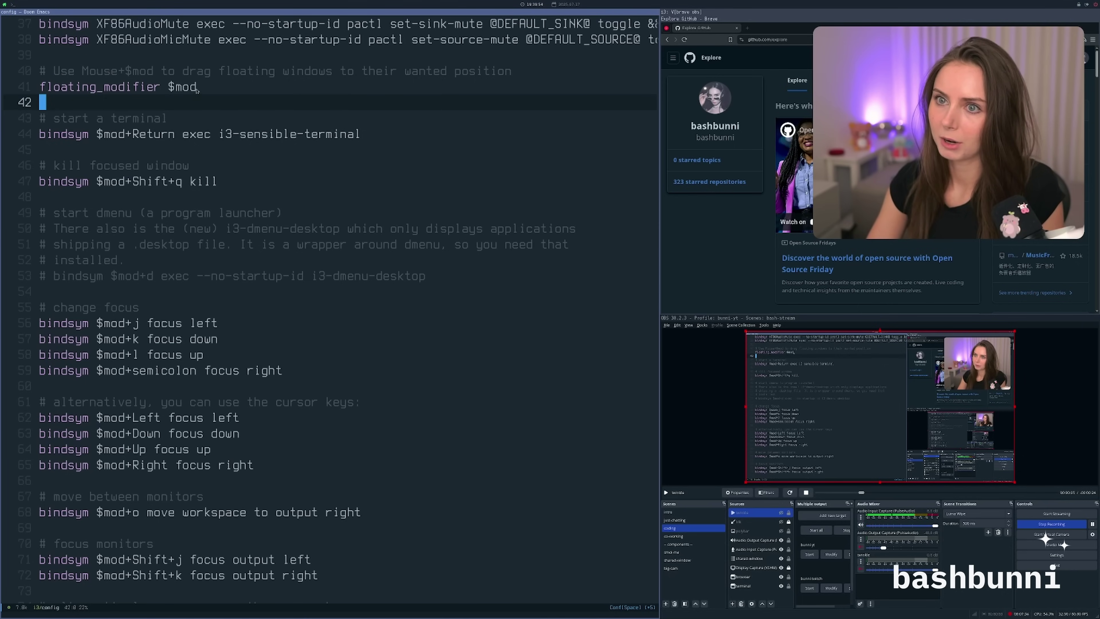
scroll(154, 107, up, 2)
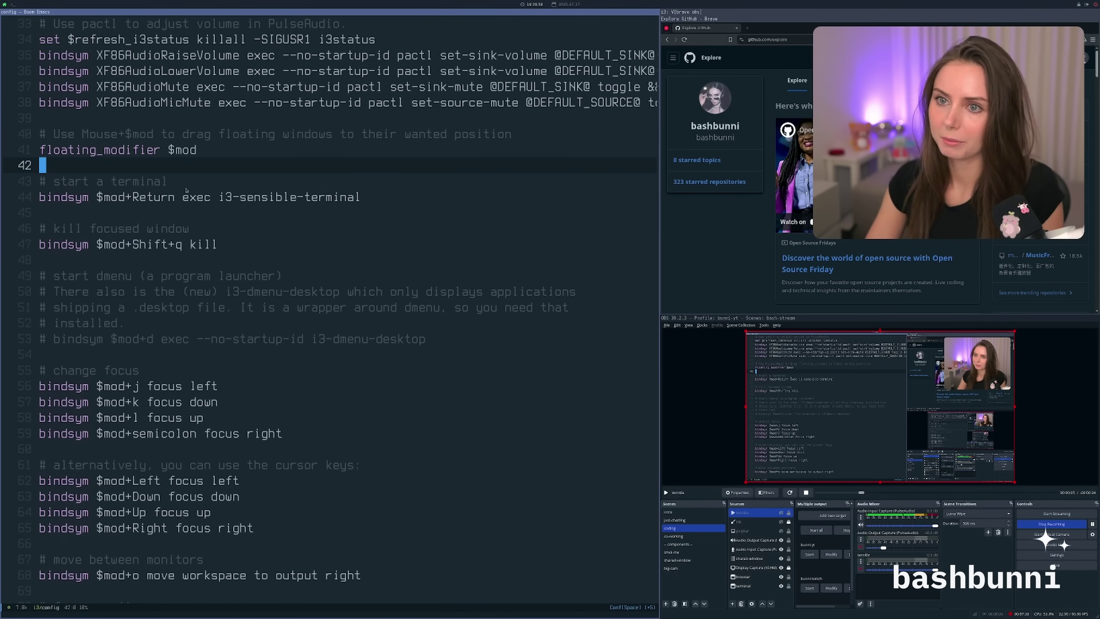
- Open a new terminal, make it floating and move it around over the tiled windows
key(super+Return)
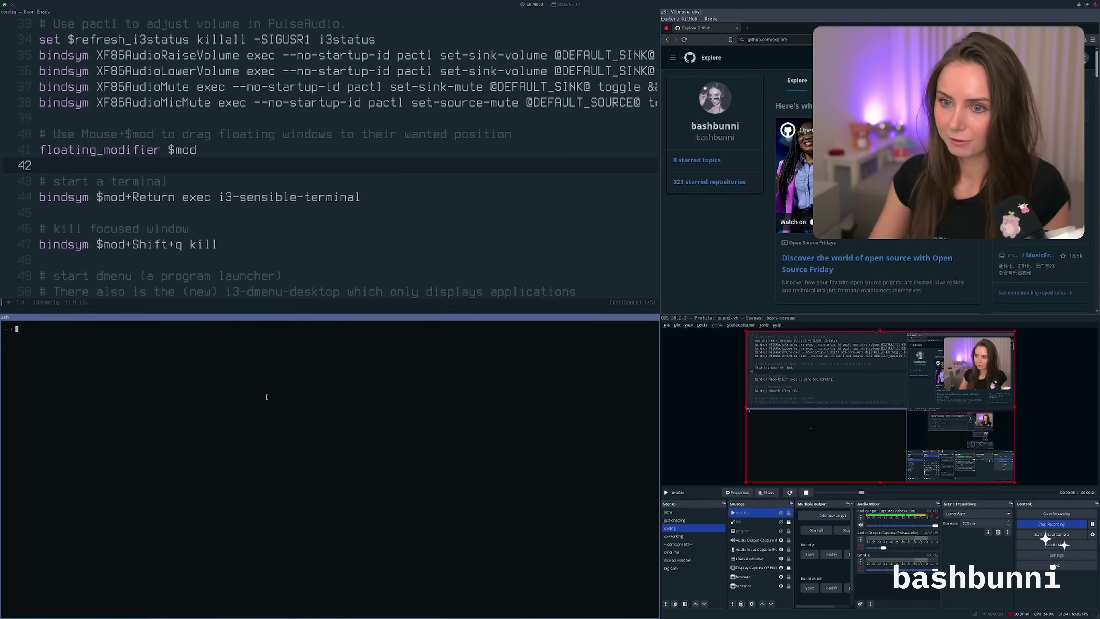
key(super+shift+space)
drag(608, 191, 325, 43)
drag(367, 270, 391, 319)
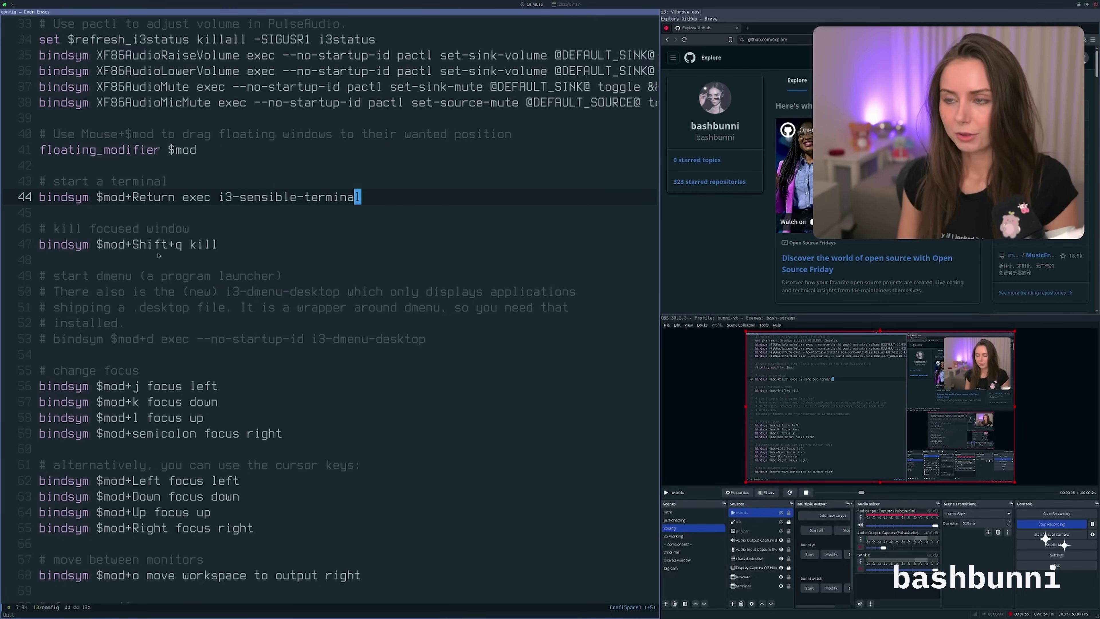
- Highlight "i3-sensible-terminal" in the $mod+Return binding on line 44
key(b)
key(b)
key(b)
key(b)
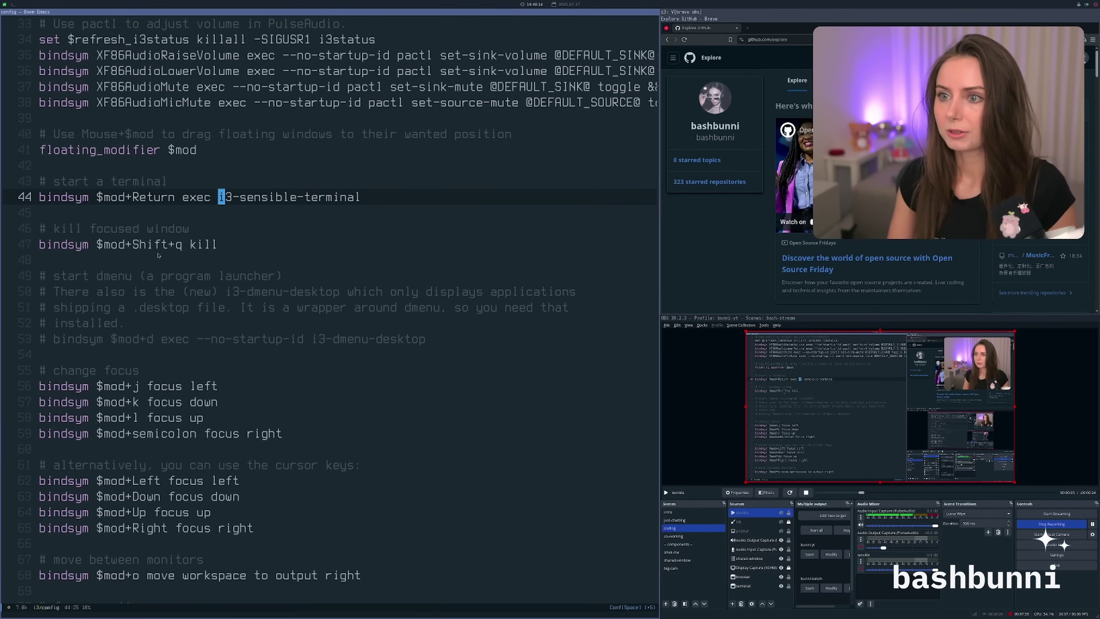
key(v)
key(l)
key(l)
key(e)
key(e)
key(e)
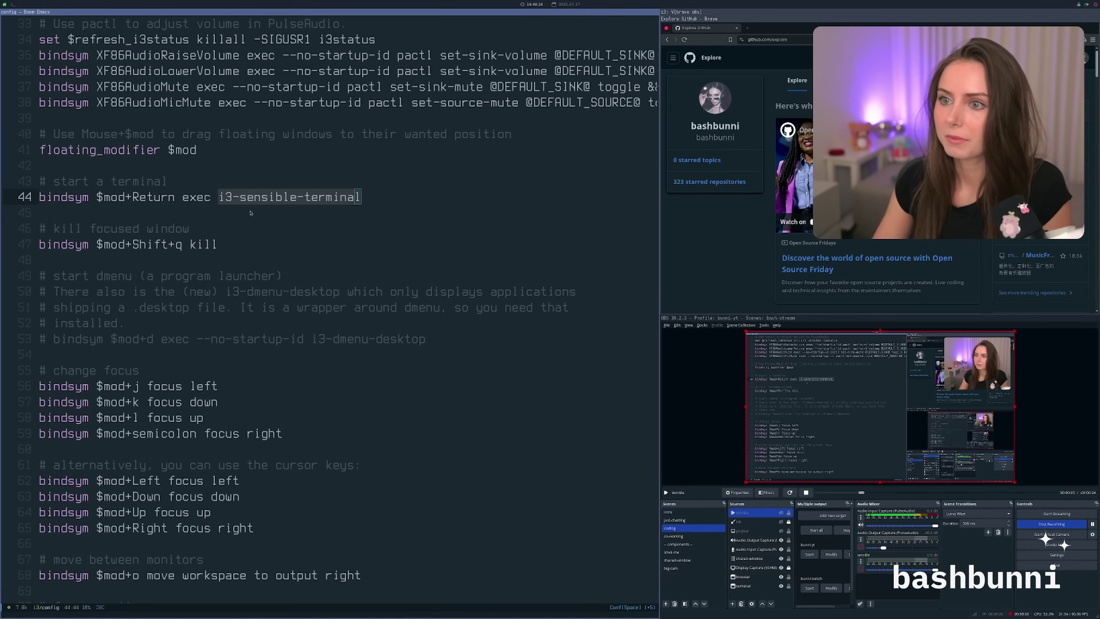
- Open a new terminal, identify it in the launcher's window list, and kill the terminal window
key(super+Return)
key(super+d)
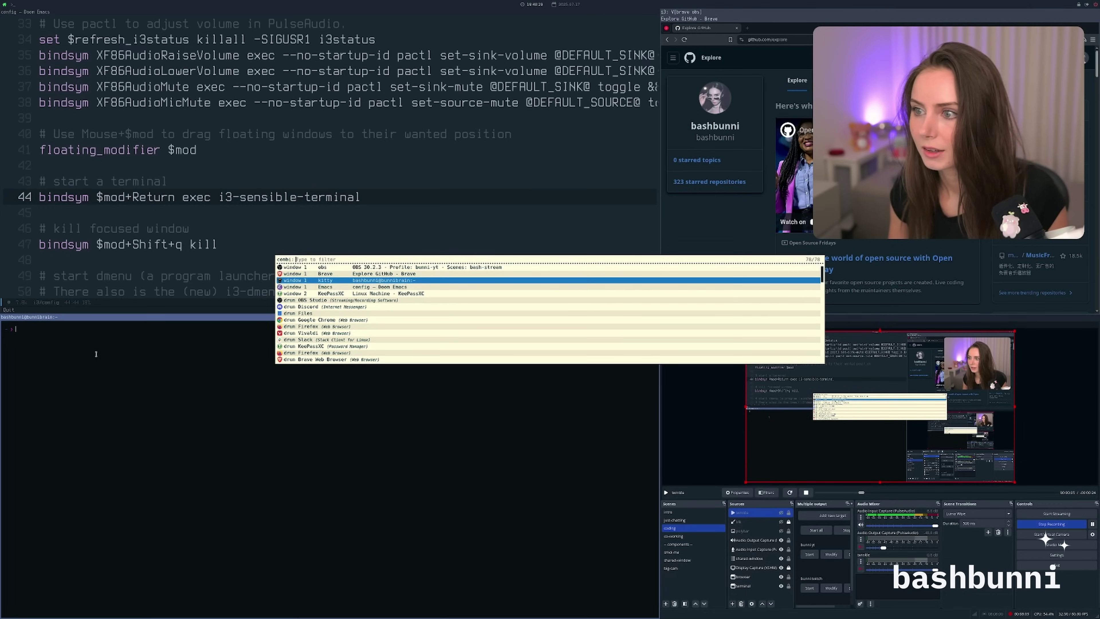
key(Return)
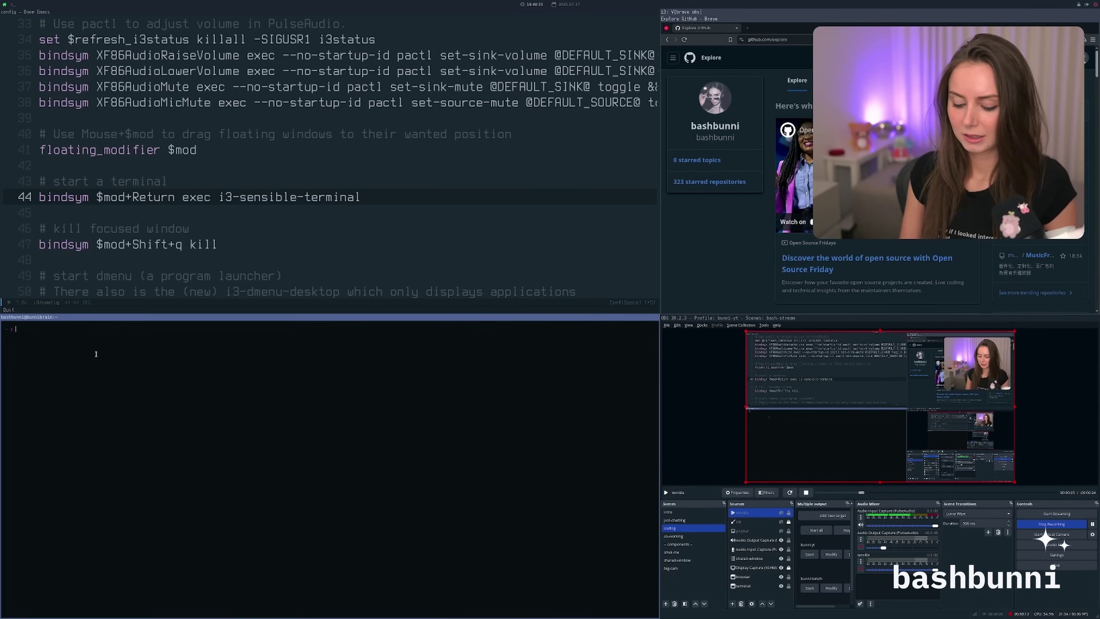
key(super+shift+q)
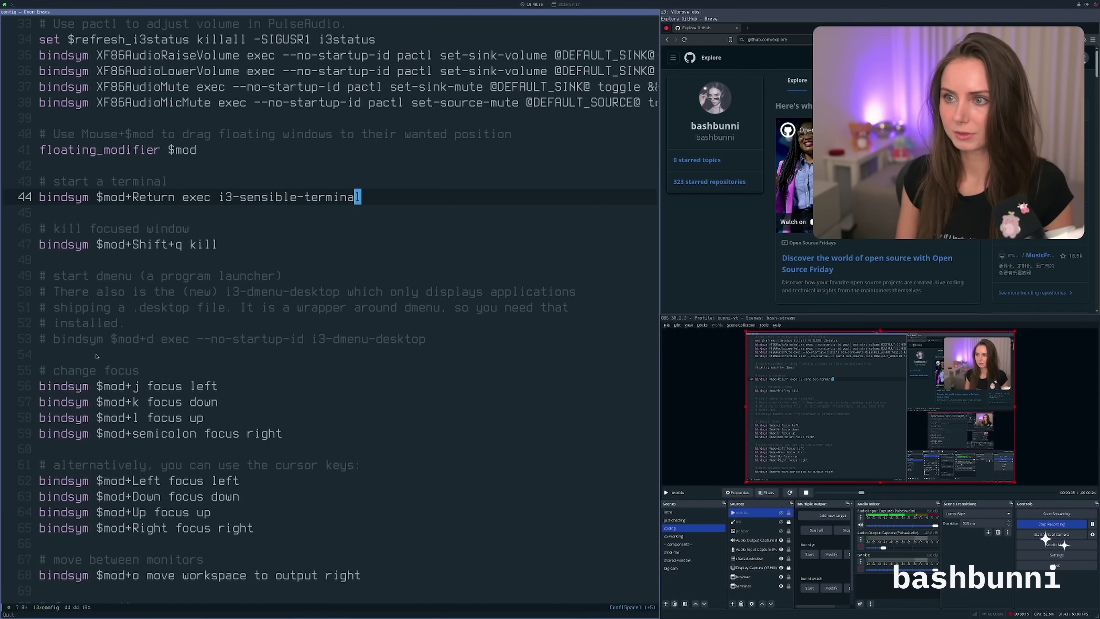
- Go back to the start of "i3-sensible-terminal" on line 44 and search the config file for that command
key(v)
key(b)
key(b)
key(b)
key(b)
key(b)
key(Escape)
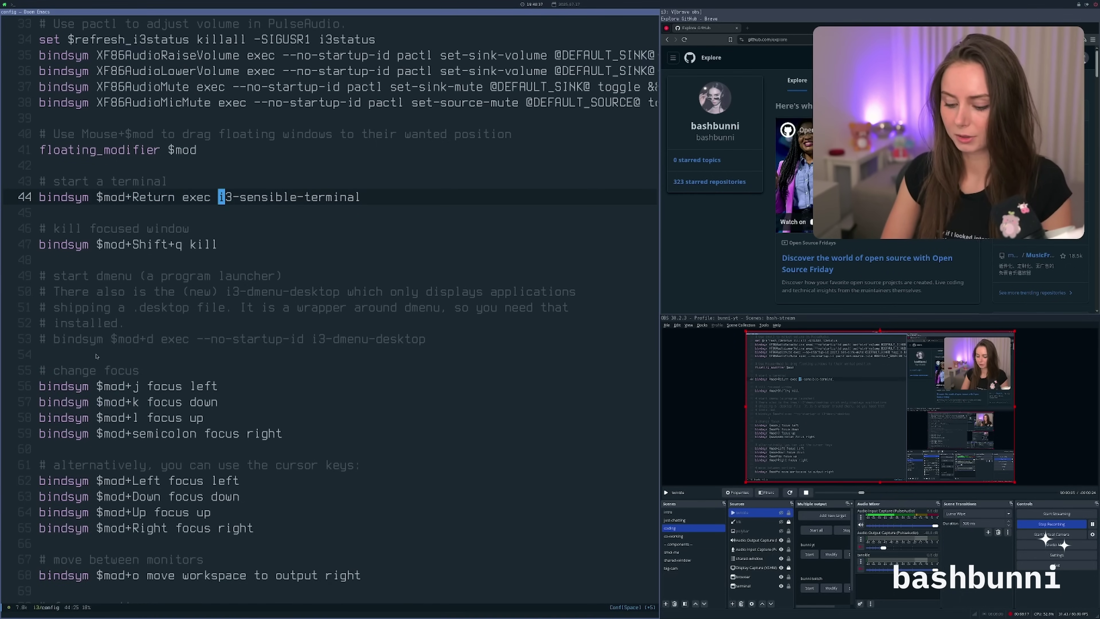
key(space)
key(s)
key(s)
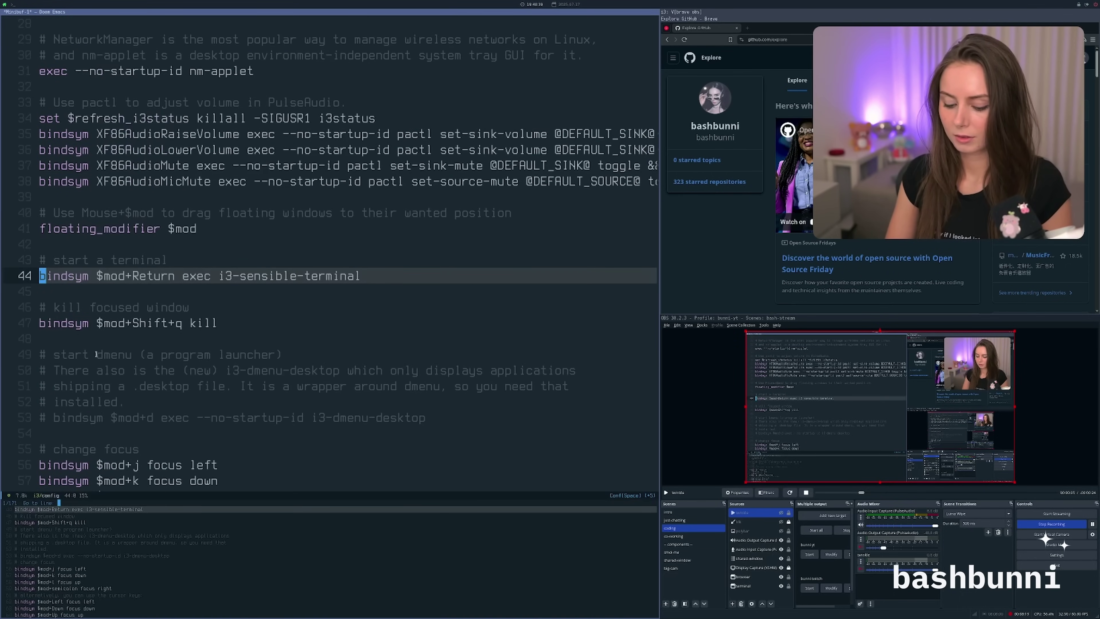
text(i3-sensible-terminal)
key(Return)
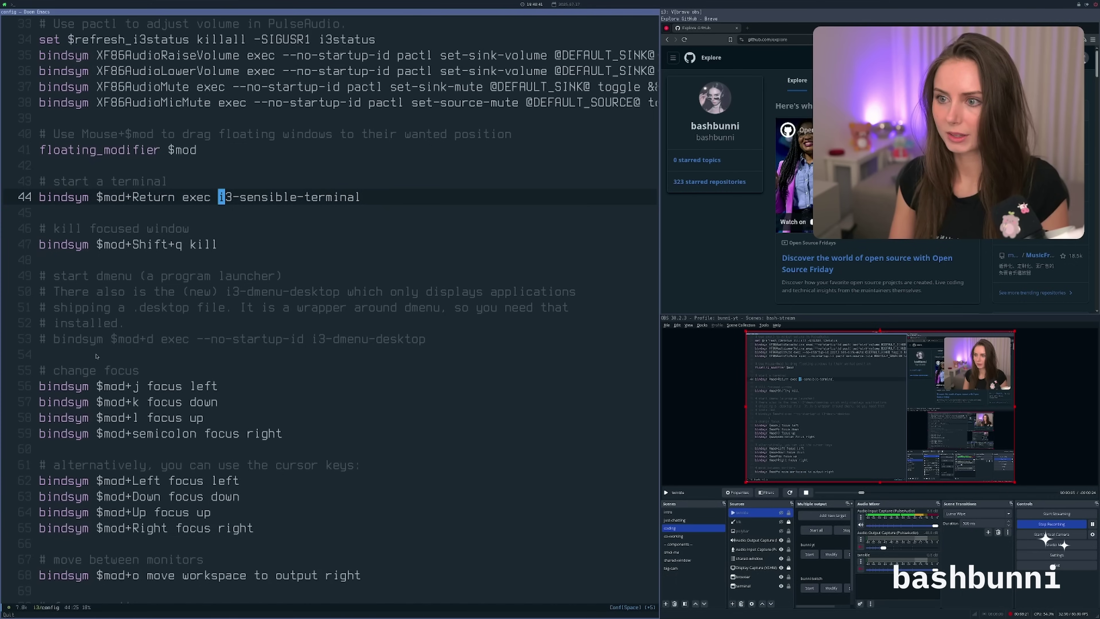
- Examine the start-terminal and kill-focused-window sections, stopping on the "$mod+Shift+q kill" binding
key(j)
key(k)
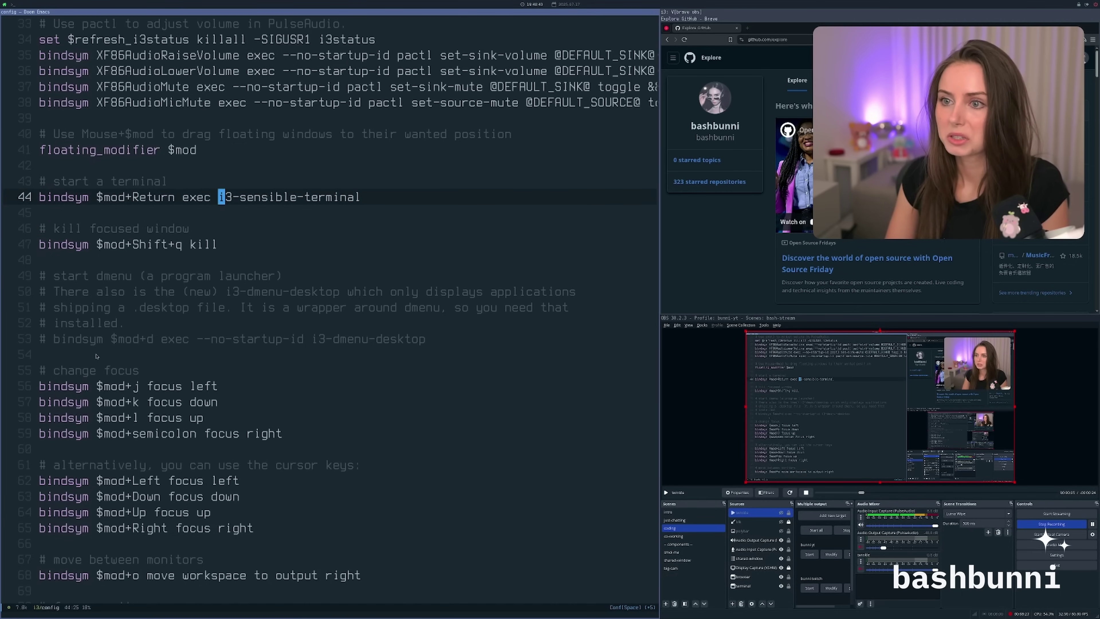
key(j)
key(j)
key(j)
key(k)
key(k)
key(k)
key(j)
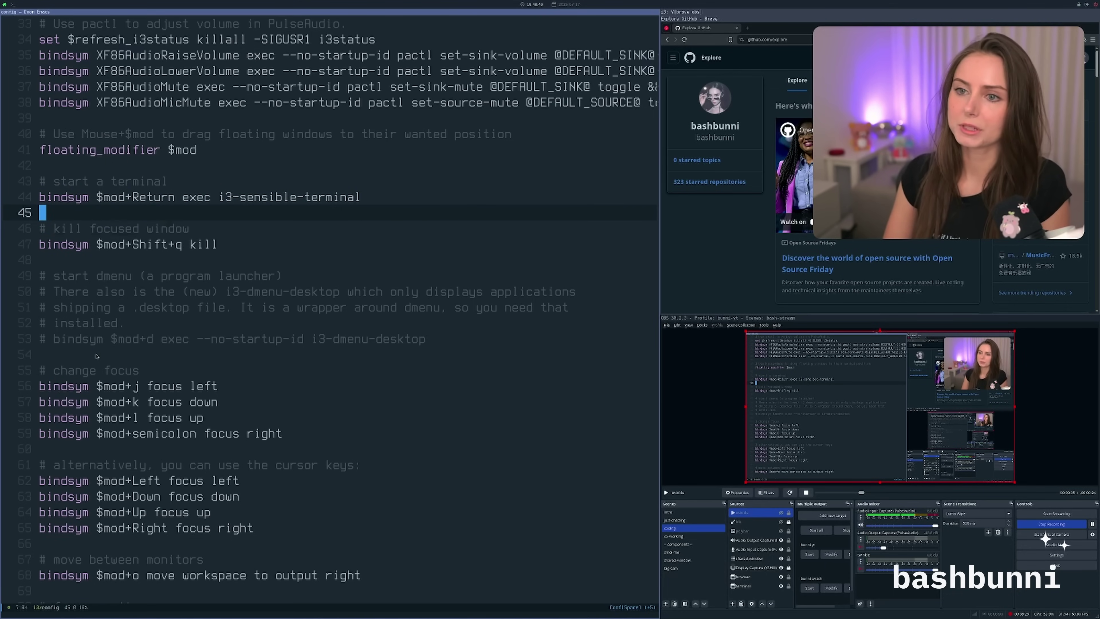
key(j)
key(j)
key(j)
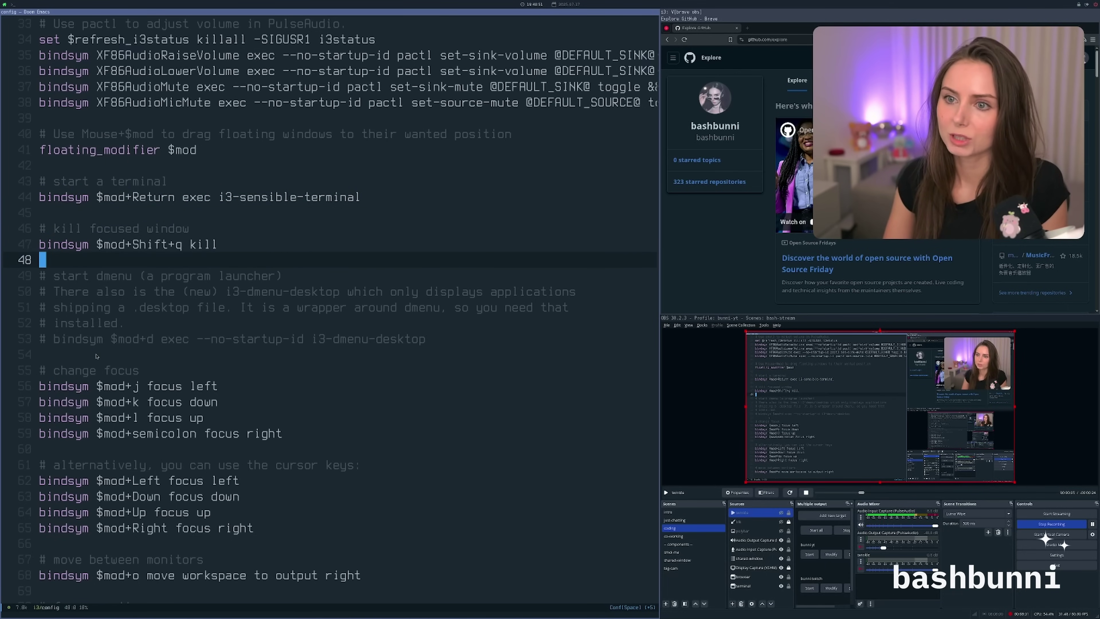
key(k)
key(k)
key(j)
key(j)
key(k)
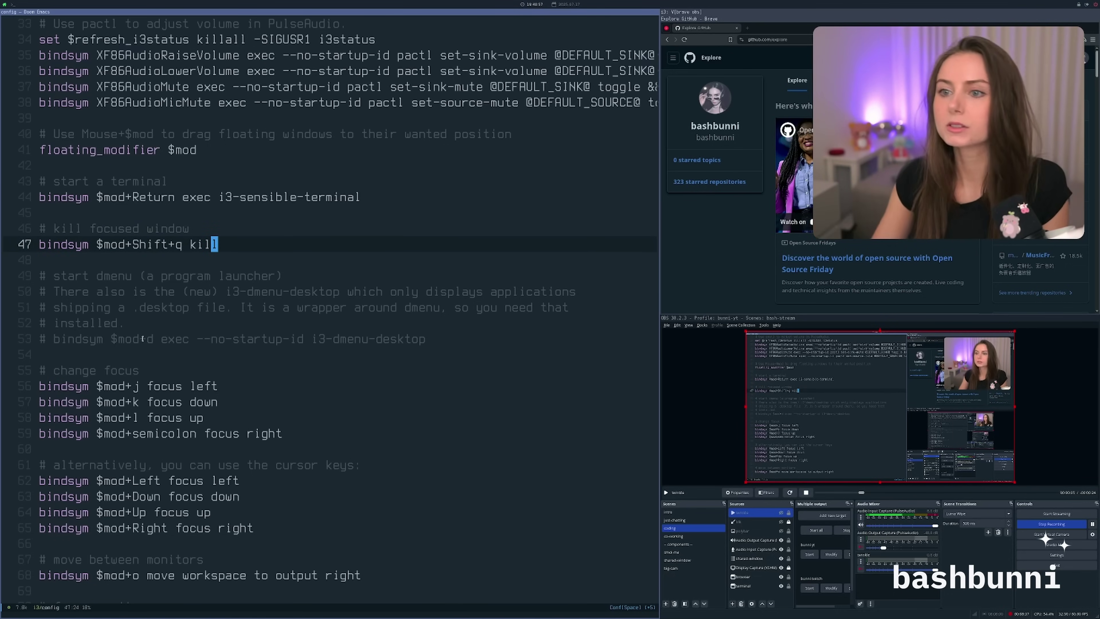
- Read the dmenu section down to the commented-out $mod+d i3-dmenu-desktop binding on line 53
scroll(142, 340, down, 2)
key(j)
key(j)
key(j)
key(j)
key(j)
key(j)
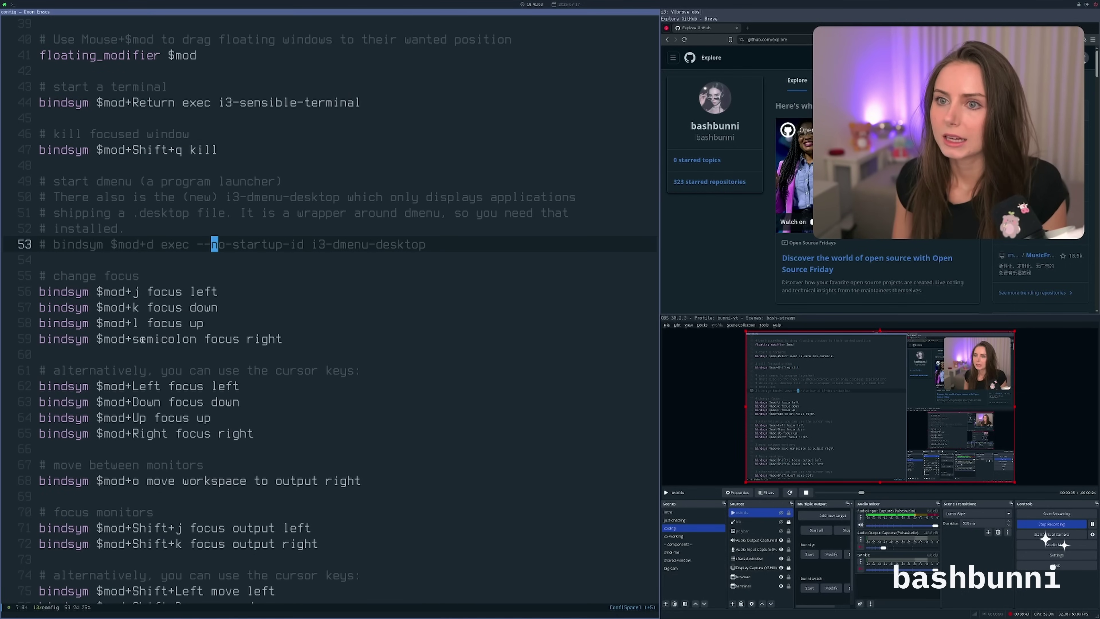
- Show and dismiss the program launcher, and look up its "$mod+d" rofi binding with a search of the config file
key(super+d)
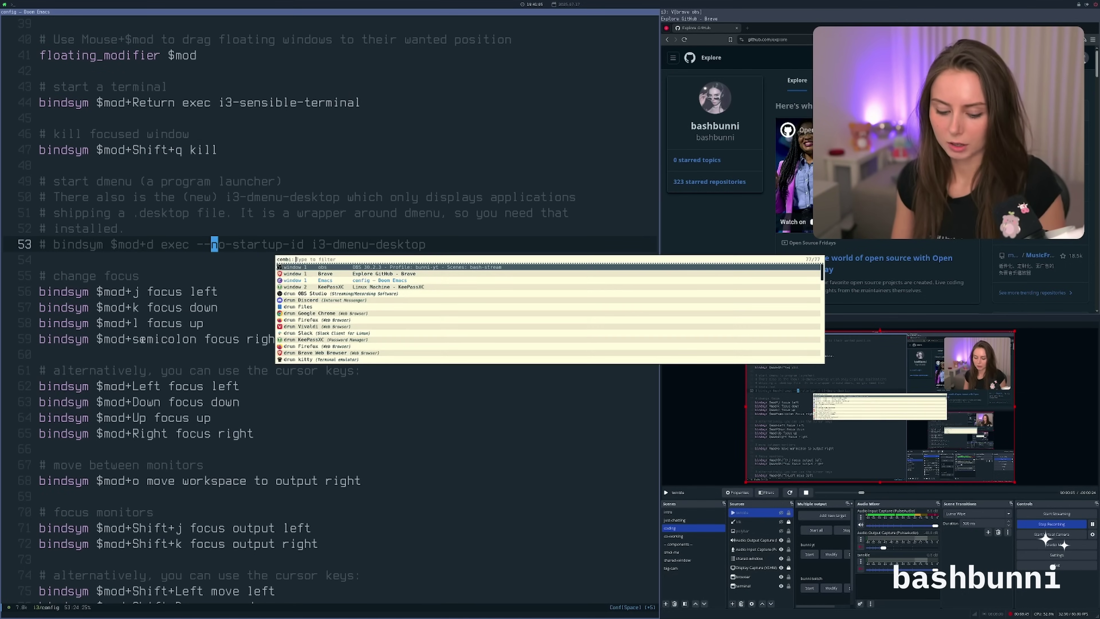
key(Escape)
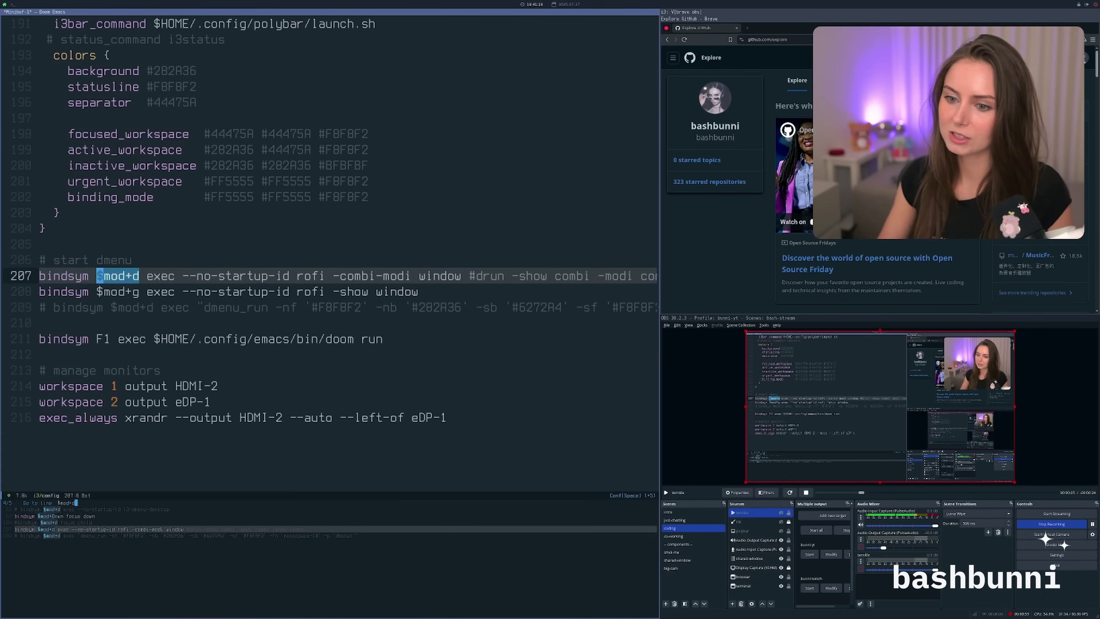
key(Escape)
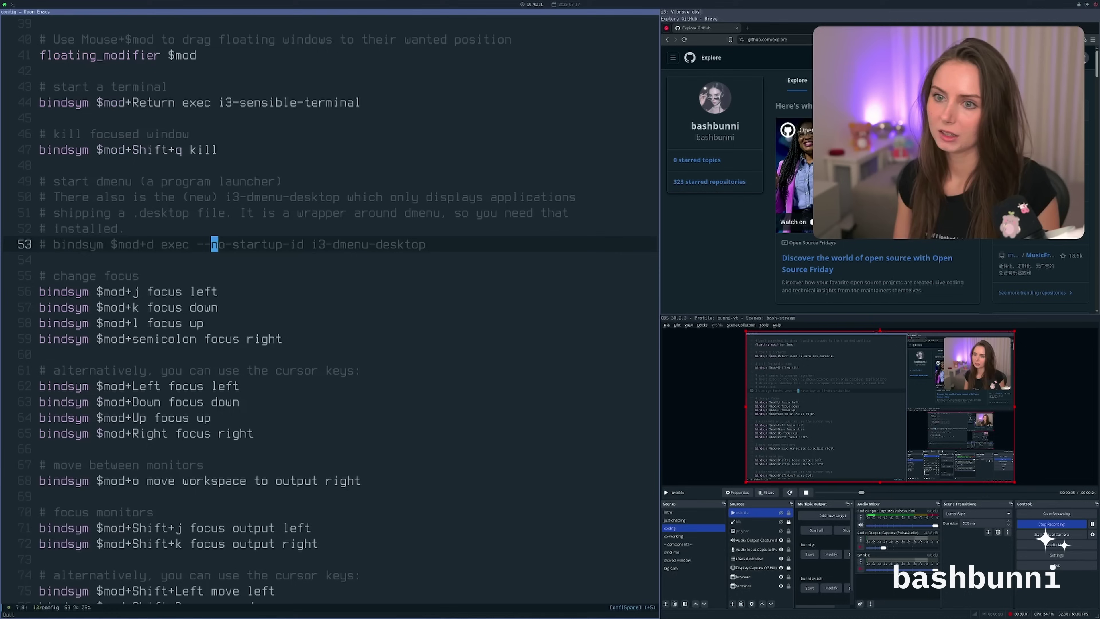
- Go to the "# change focus" section and shift window focus right and back to the config editor
key(j)
key(j)
key(j)
key(k)
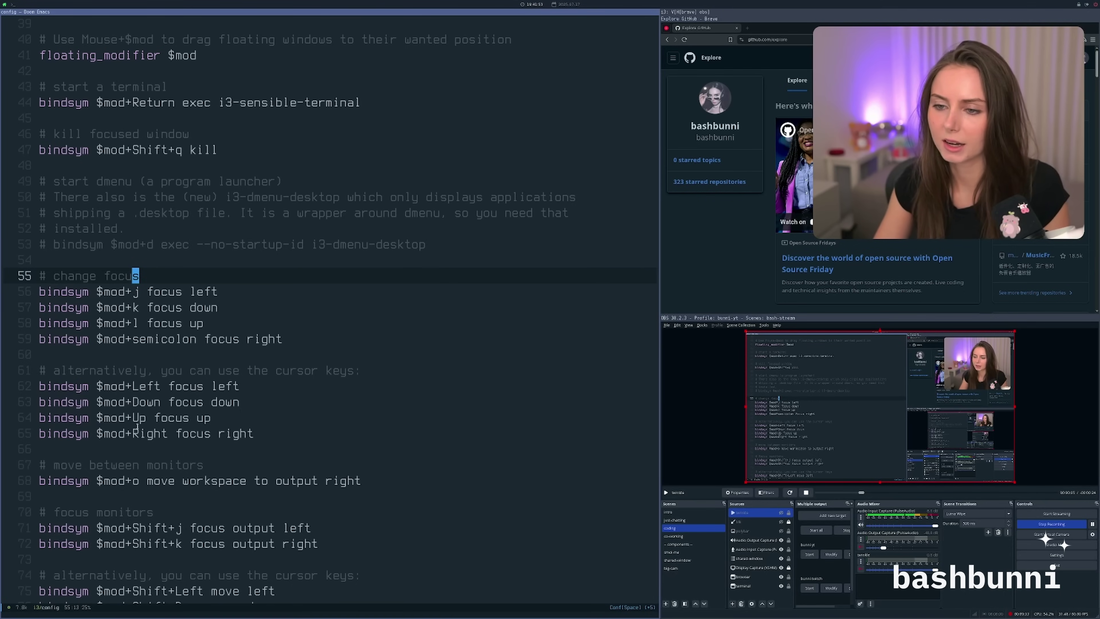
key(super+Right)
key(super+Left)
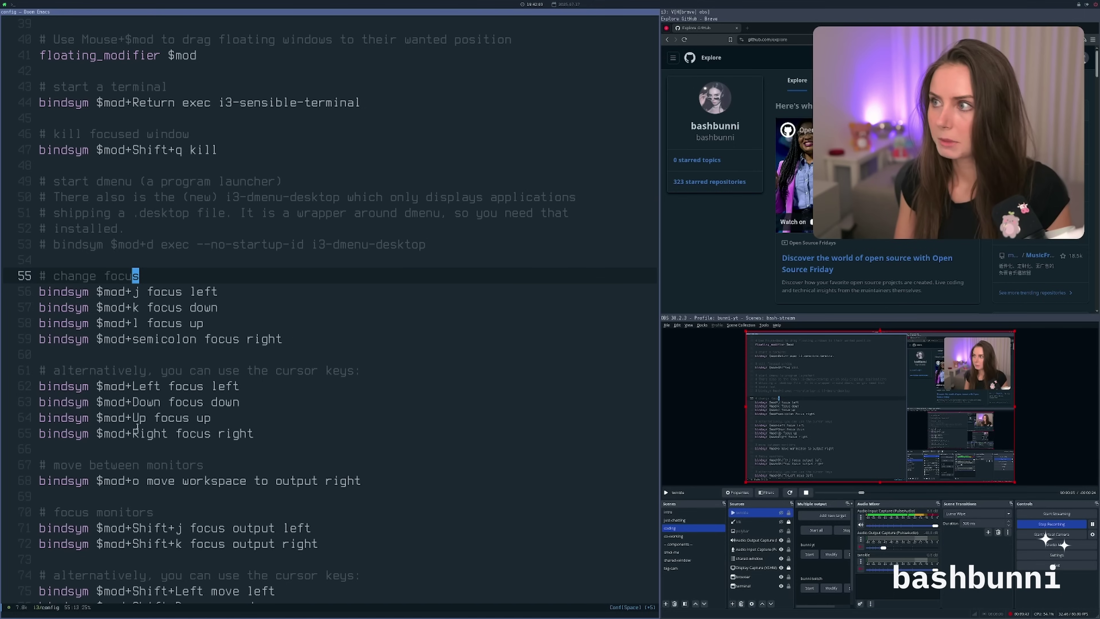
key(super+Right)
key(super+Left)
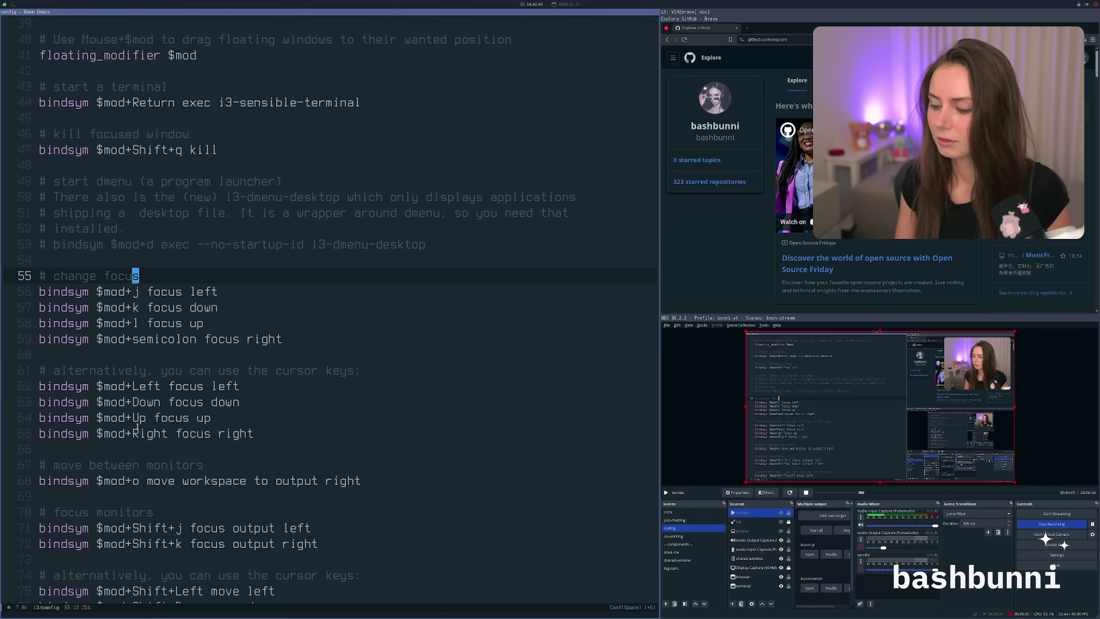
key(super+semicolon)
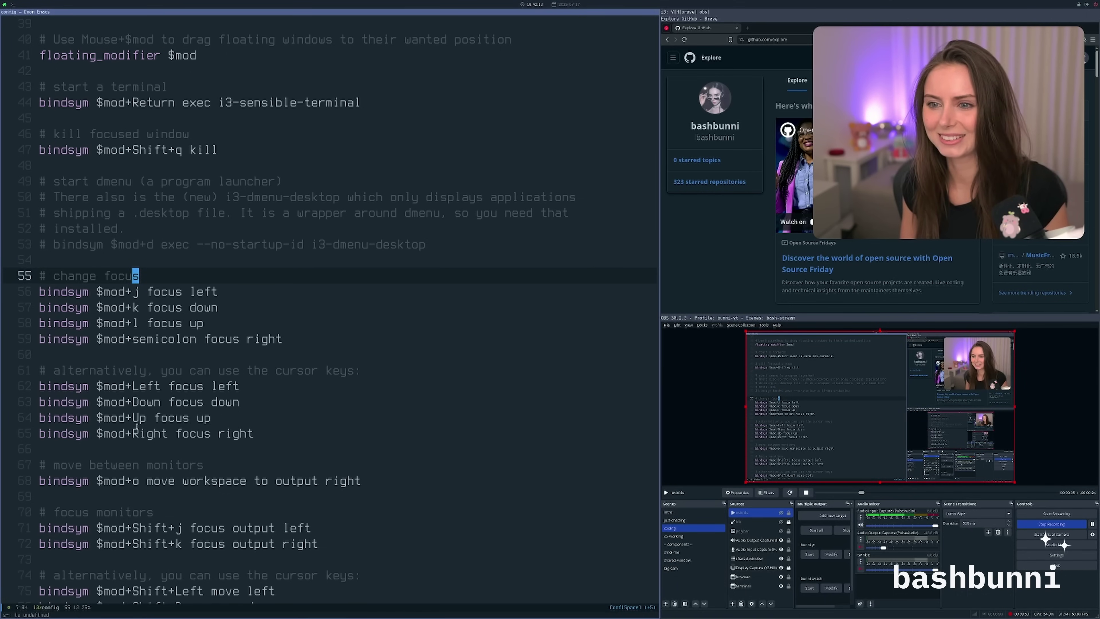
- Examine the cursor-key focus bindings and the "# move between monitors" section with its $mod+o binding
scroll(138, 436, down, 1)
key(braceright)
key(braceright)
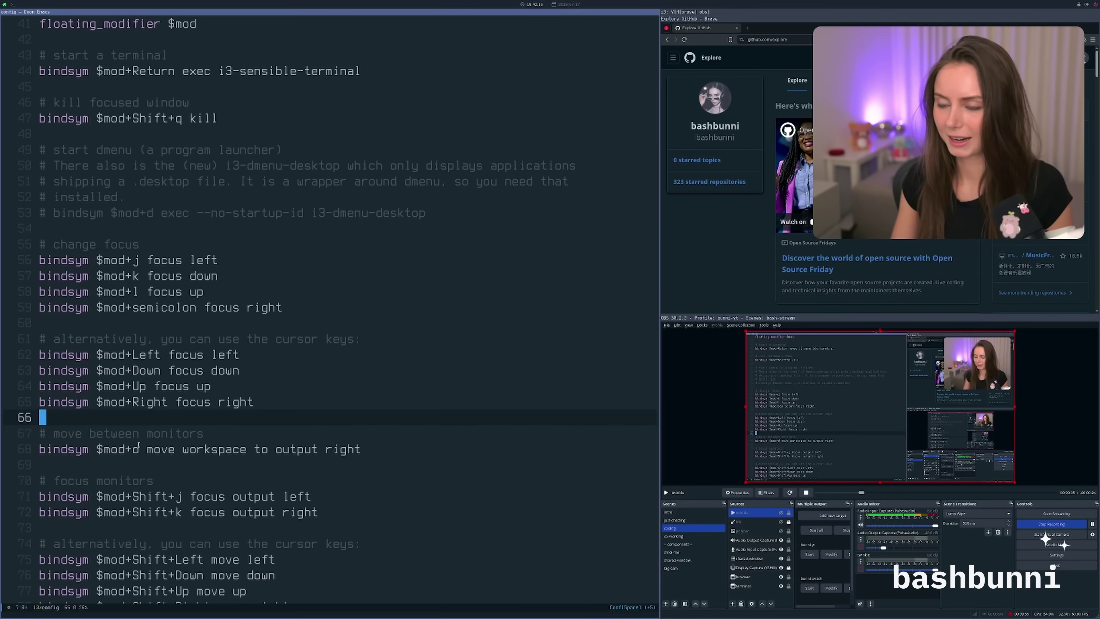
key(j)
key(j)
key(j)
key(j)
key(j)
key(j)
key(j)
key(j)
key(j)
key(j)
key(j)
key(j)
key(j)
key(j)
key(j)
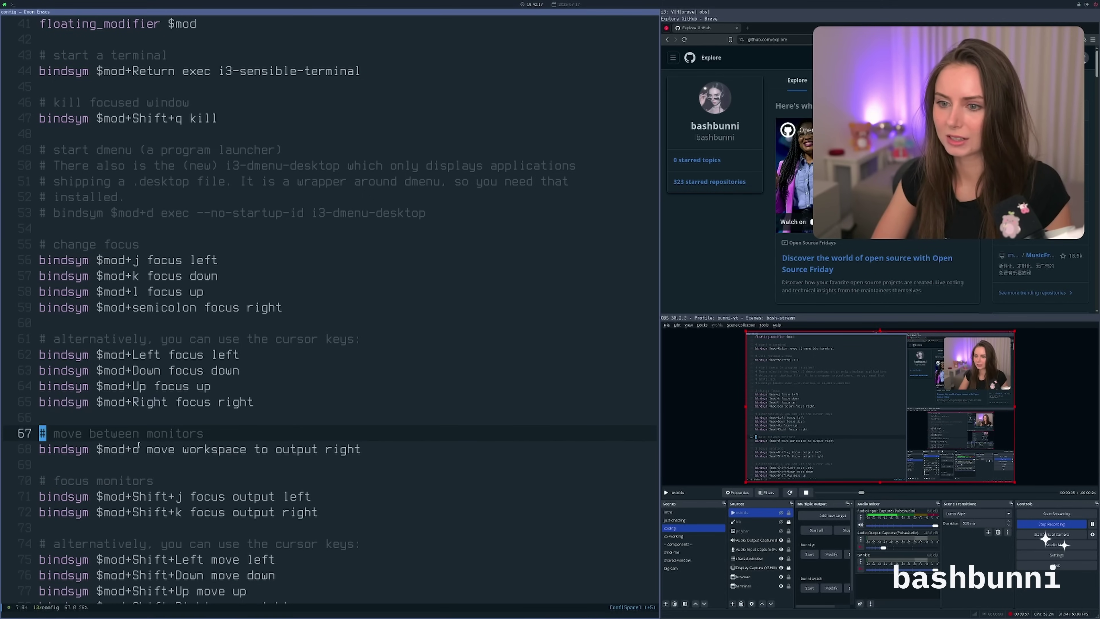
key(braceleft)
key(braceleft)
key(braceleft)
key(k)
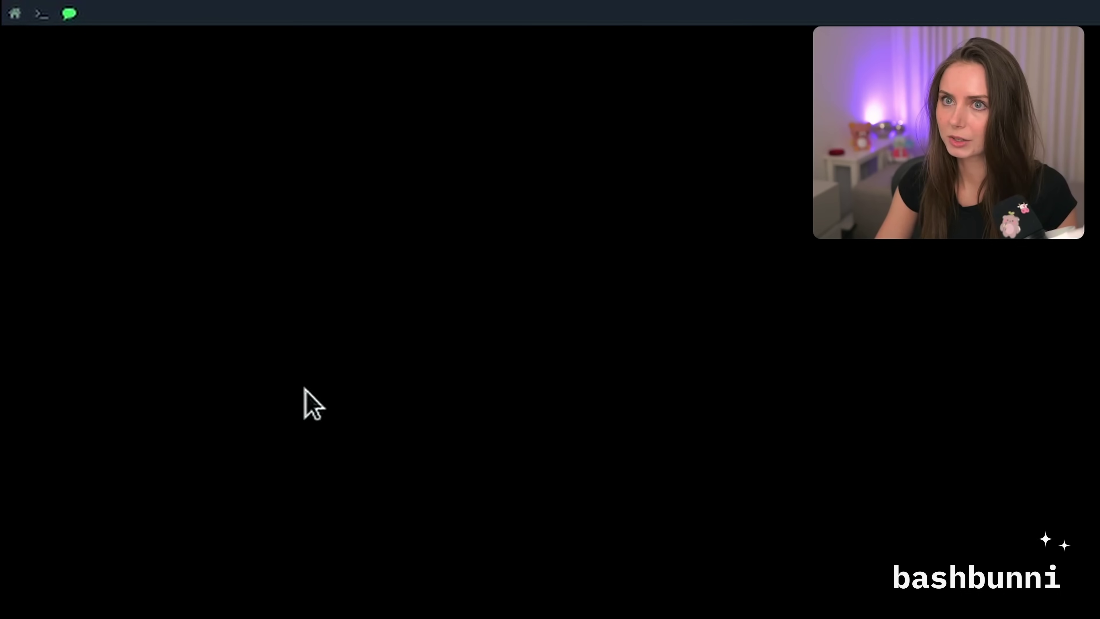
- Return to workspace 1 and go to the "$mod+Shift+j focus output left" binding under "# focus monitors"
key(super+1)
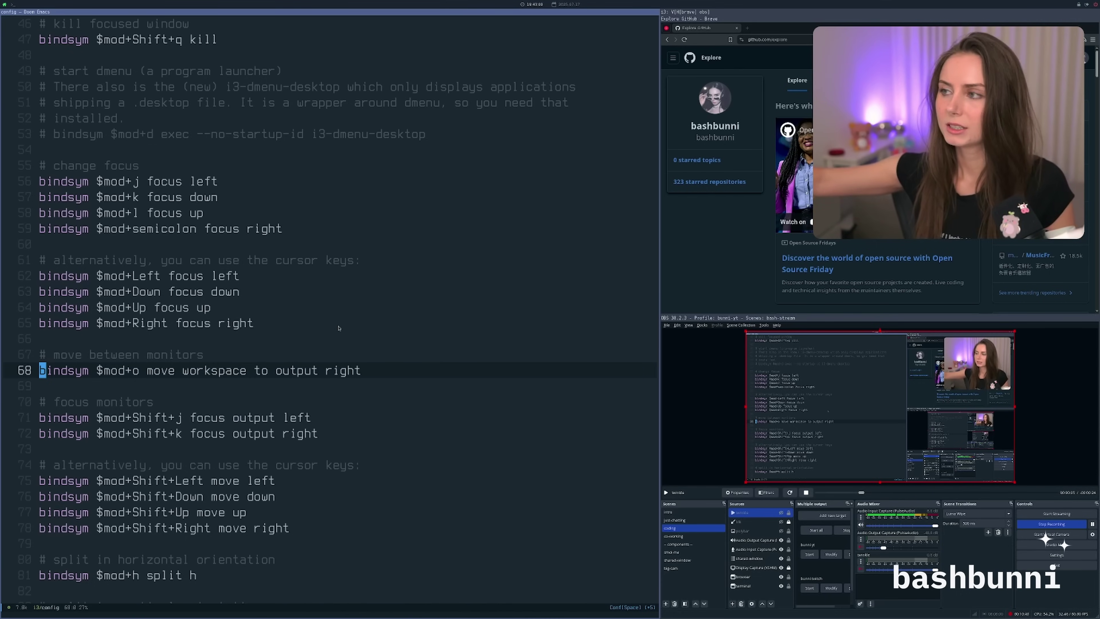
key(j)
key(j)
key(j)
key(j)
key(k)
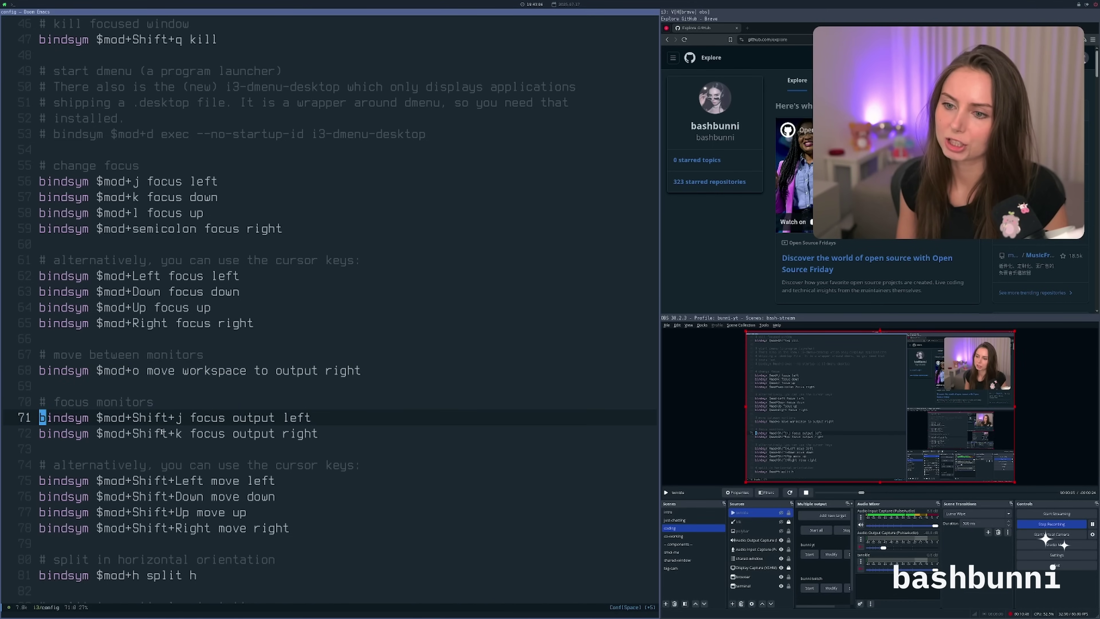
- Read past the monitor focus bindings to the cursor-key move section, placing the cursor on "$mod+Shift+Left move left"
key(j)
key(j)
key(j)
key(j)
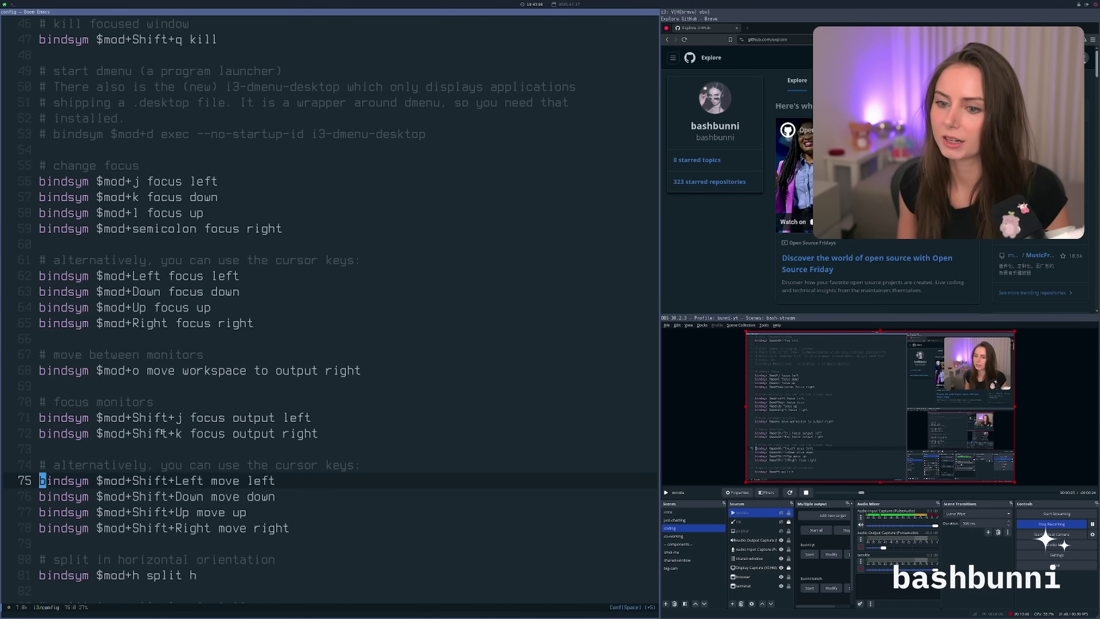
scroll(82, 291, down, 3)
click(83, 277)
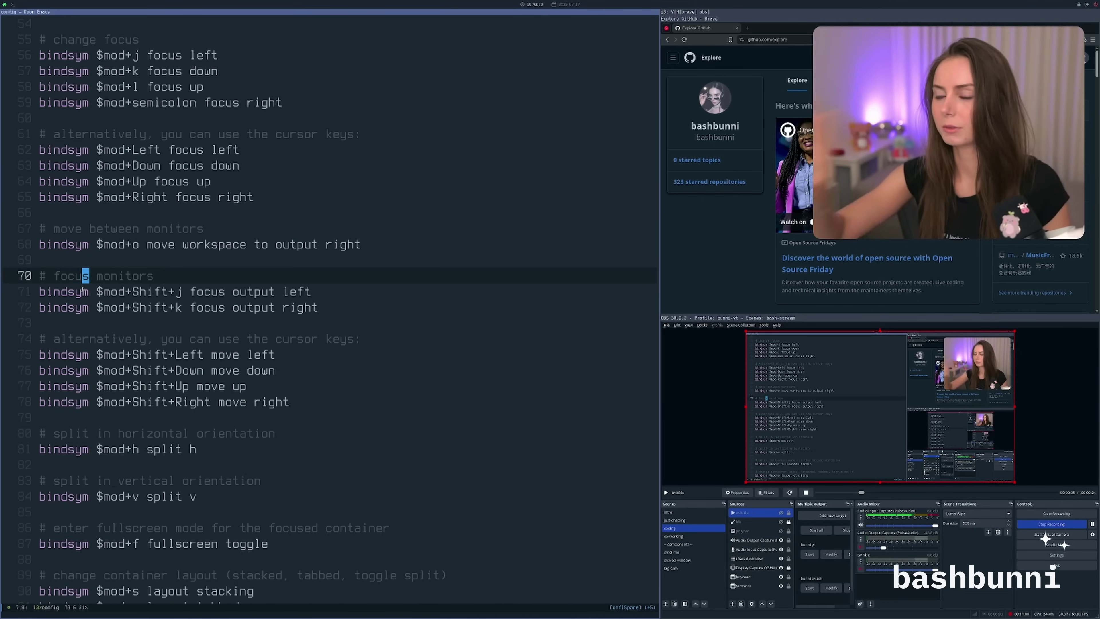
scroll(82, 303, down, 1)
click(83, 322)
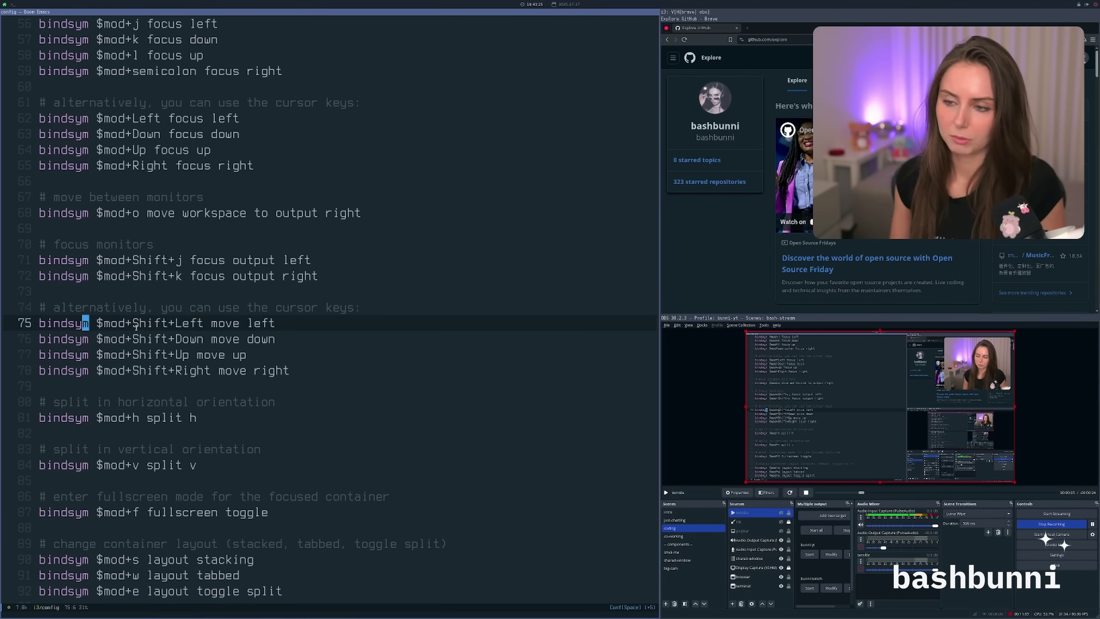
- Focus the browser window and move it out of the container it shares with OBS into its own column beside it
key(super+Right)
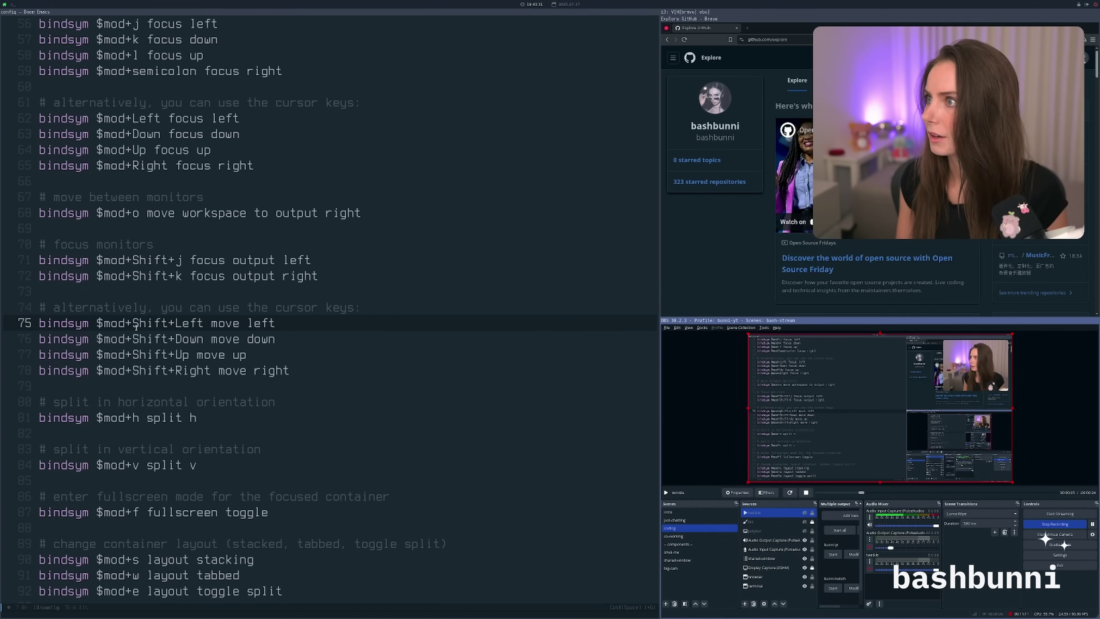
key(super+Up)
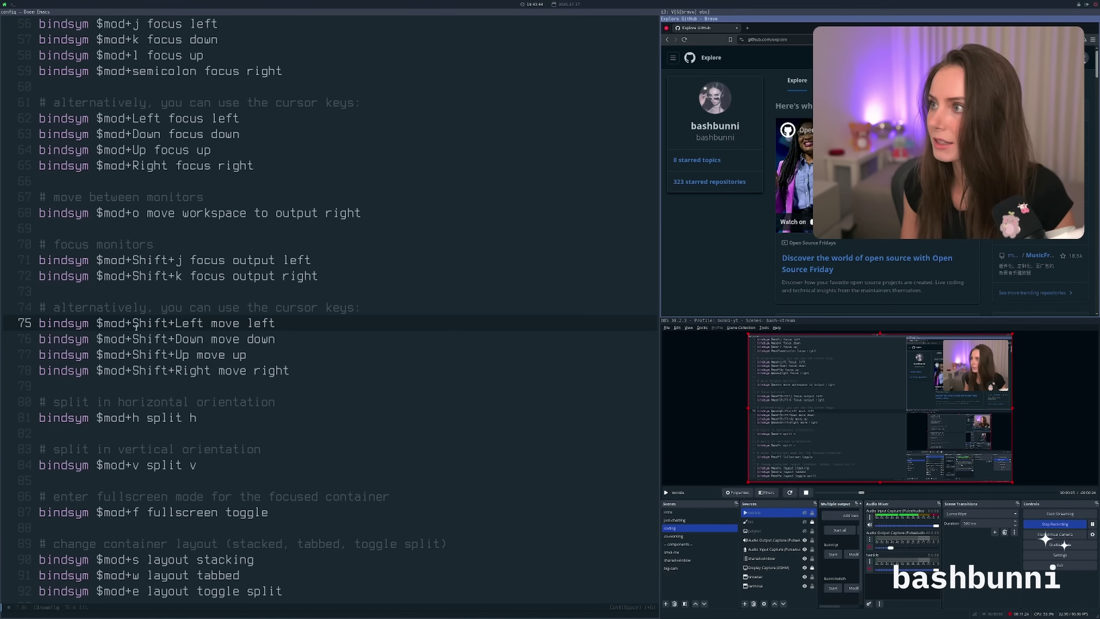
key(super+s)
key(super+j)
key(super+semicolon)
key(super+shift+semicolon)
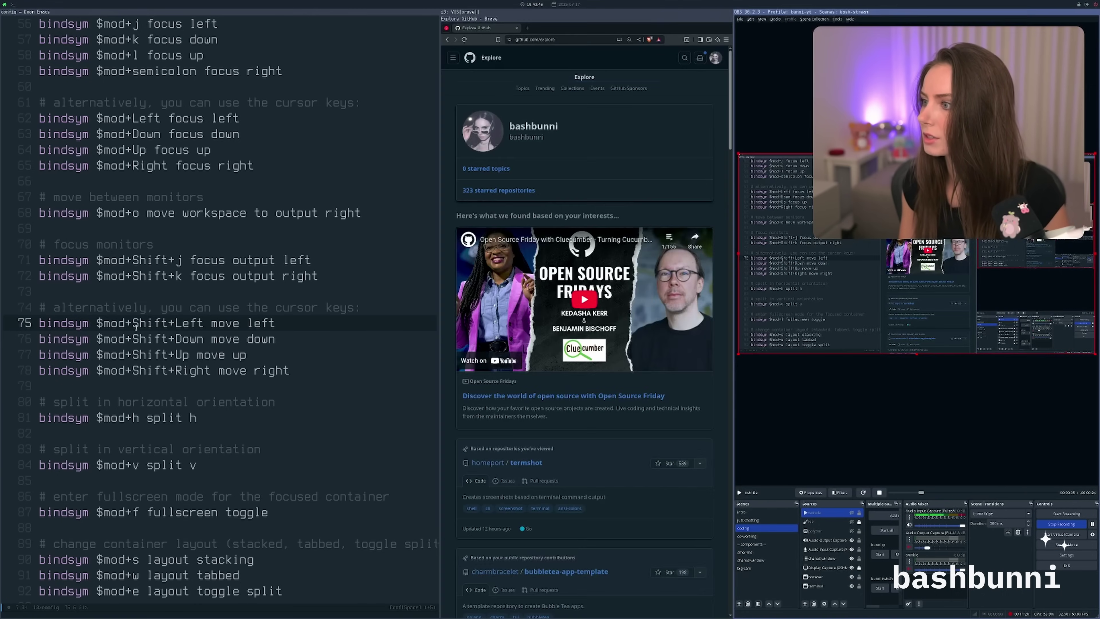
key(super+shift+Left)
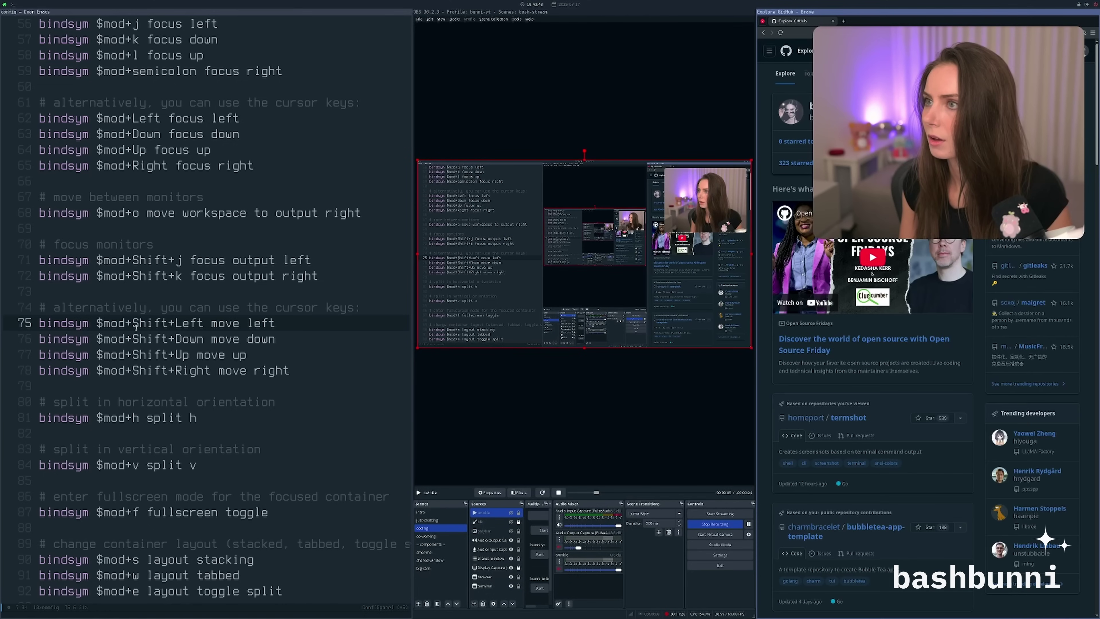
- Move windows back and forth between columns to demonstrate the $mod+Shift cursor-key bindings, keeping the browser beside OBS
key(super+shift+Right)
key(super+shift+Left)
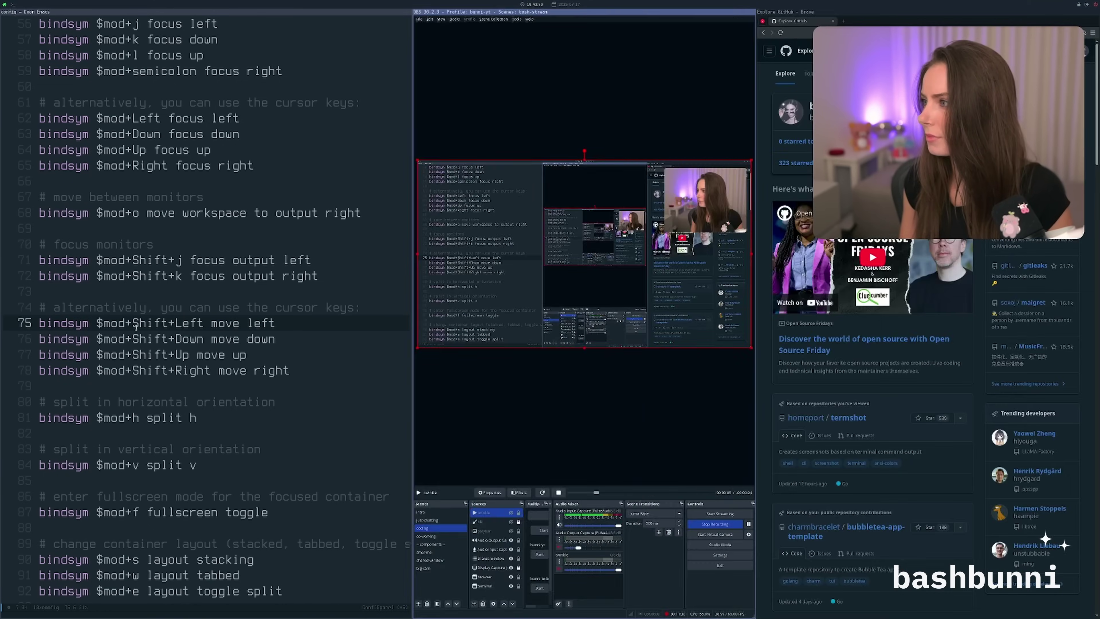
key(super+shift+Left)
key(super+shift+Right)
key(super+shift+Right)
key(super+shift+Left)
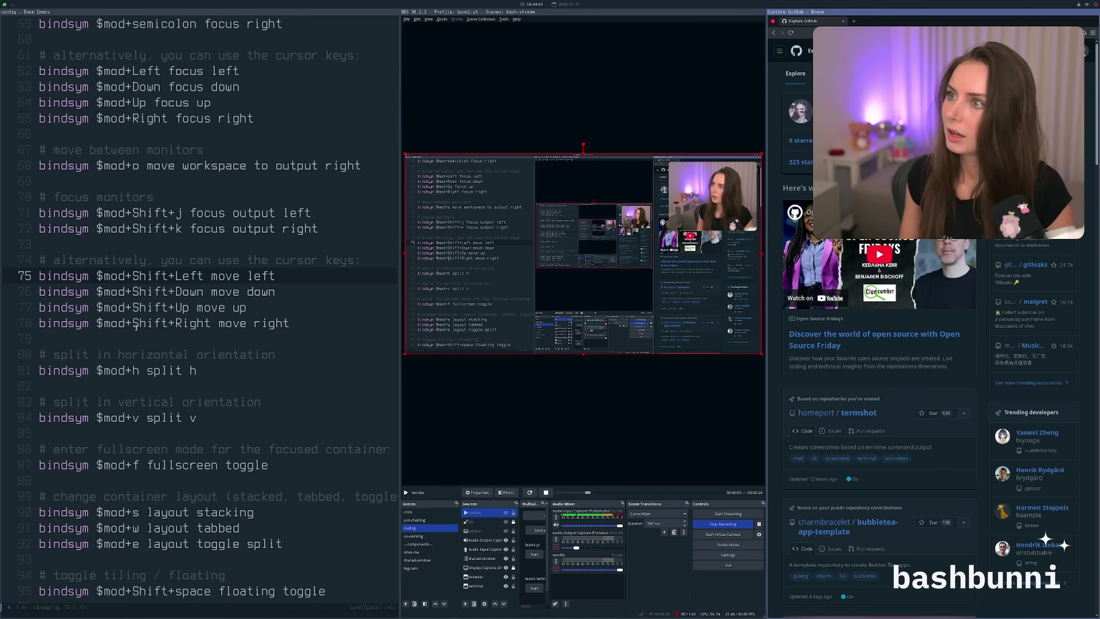
- Regroup the browser and OBS in one container beside the editor, arranged vertically with OBS below the browser
key(super+shift+Right)
key(super+shift+Left)
key(super+shift+Right)
key(super+shift+Up)
key(super+shift+Down)
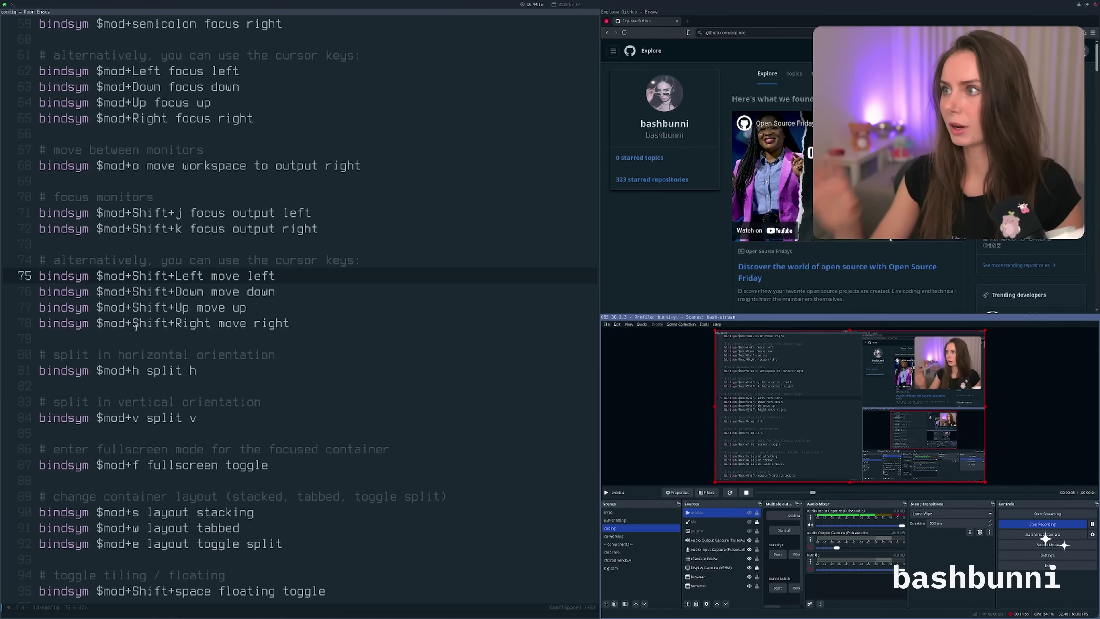
- Demonstrate the stacking layout on the browser and OBS container, cycling between both windows, and return it to split layout
key(super+Left)
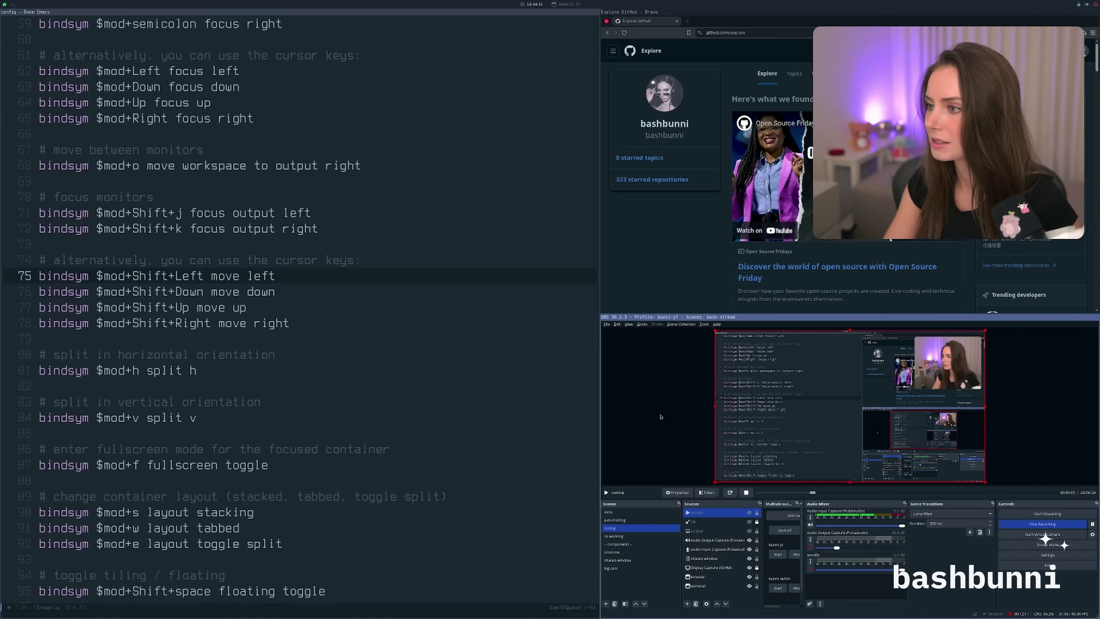
key(super+s)
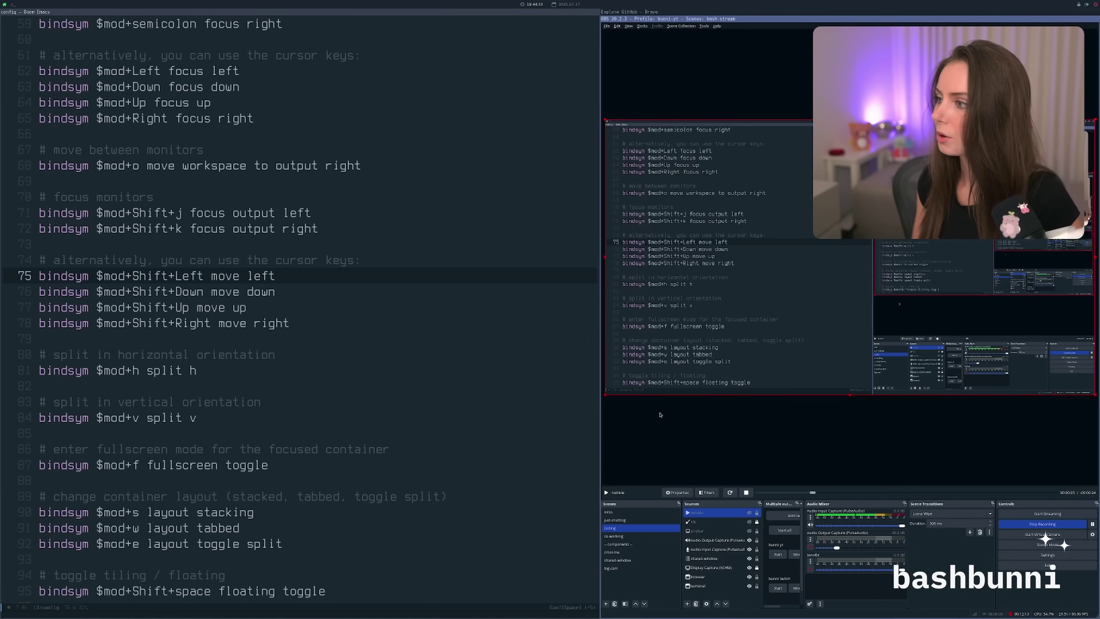
key(super+Up)
key(super+Down)
key(super+Up)
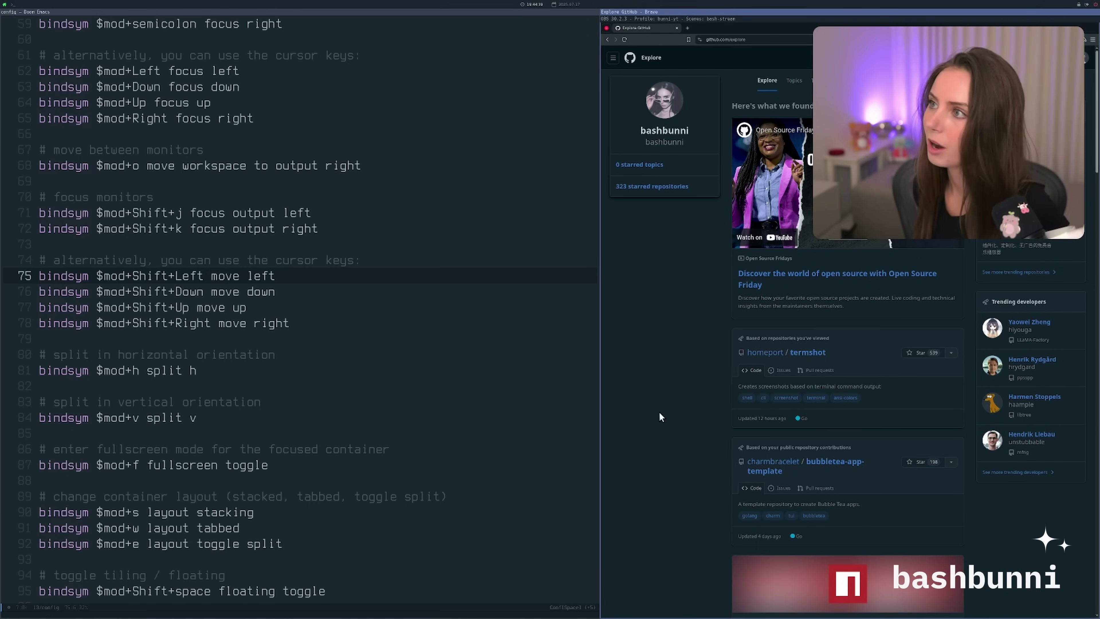
key(super+e)
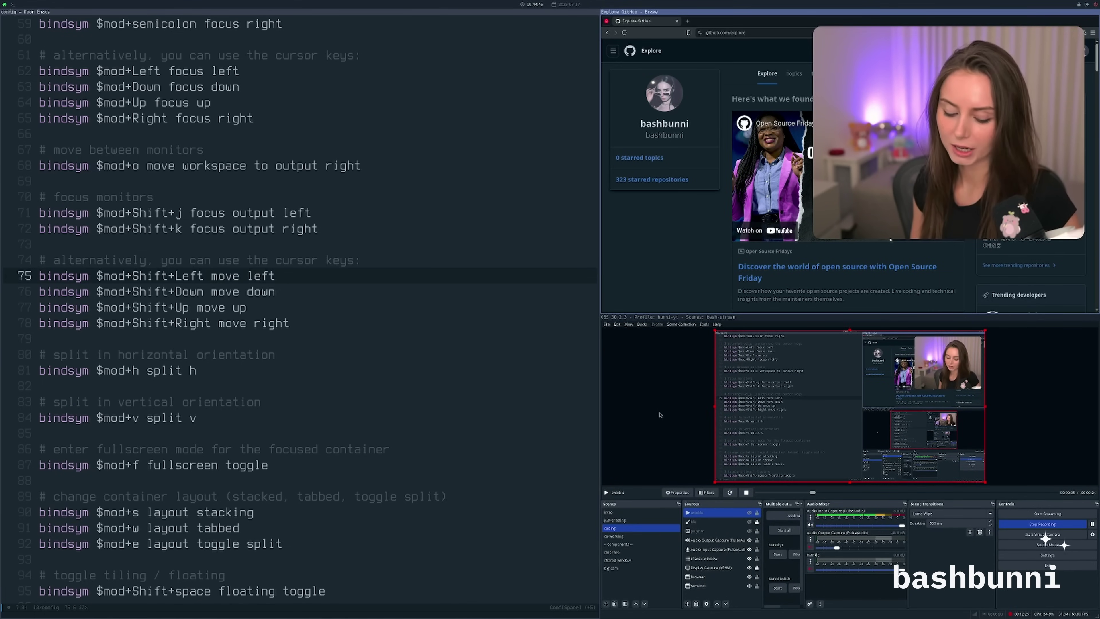
- Demonstrate the tabbed layout on the browser and OBS container, switching between both tabs, and return it to split layout
key(super+w)
key(super+semicolon)
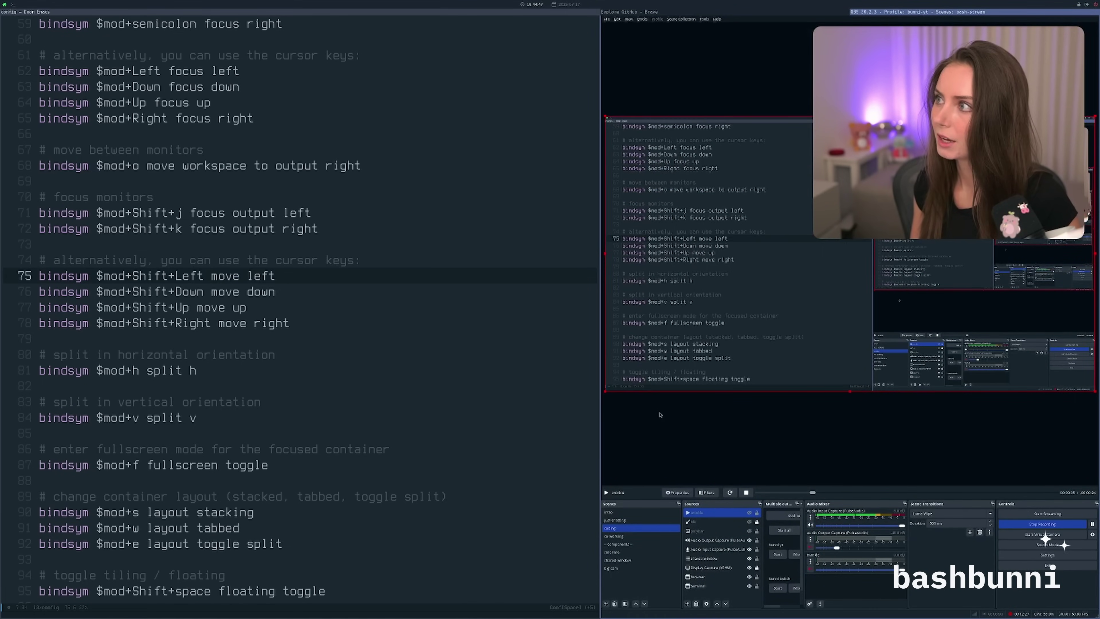
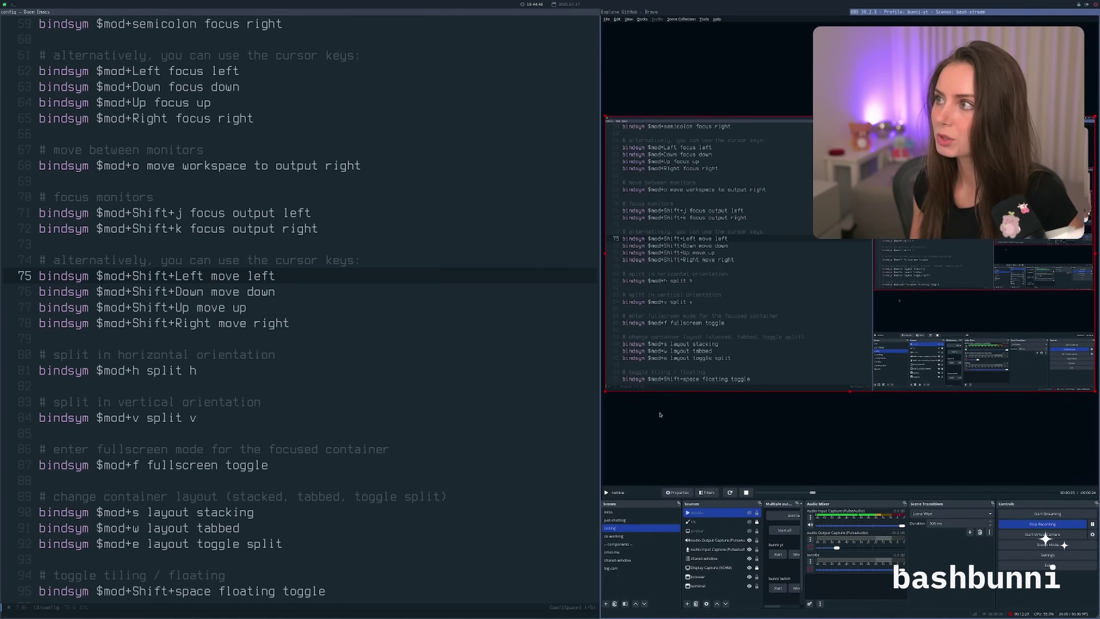
key(super+Left)
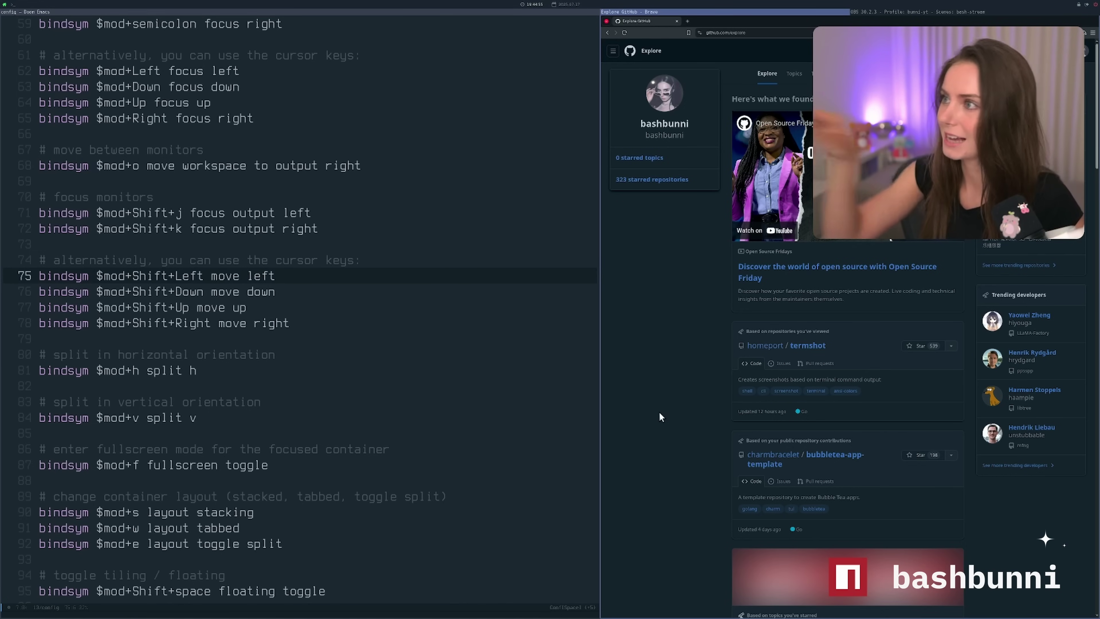
key(super+Right)
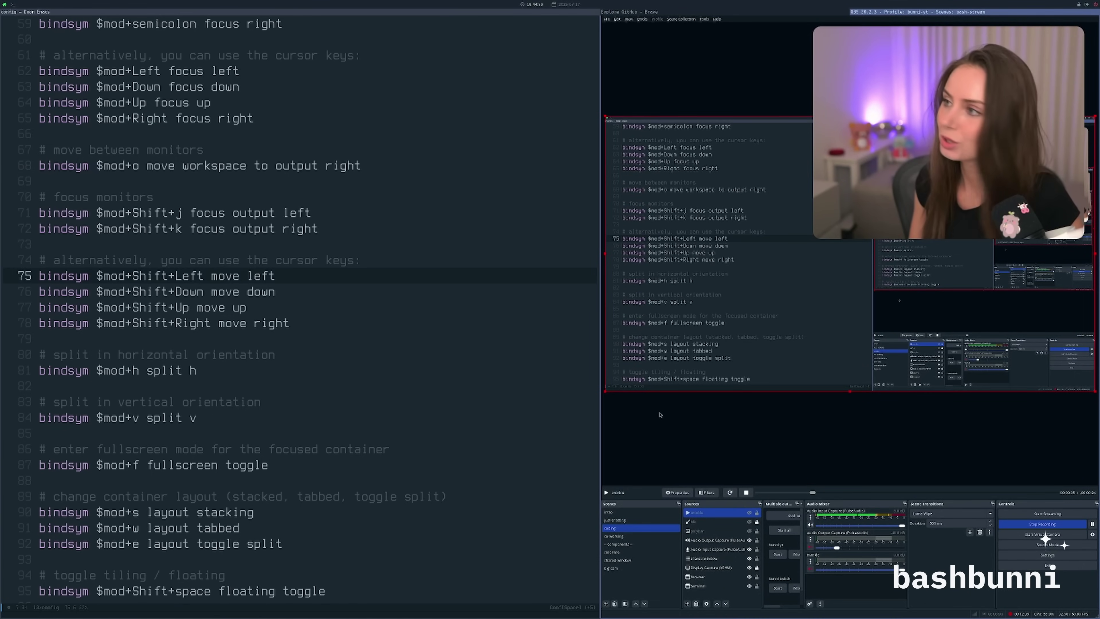
key(super+e)
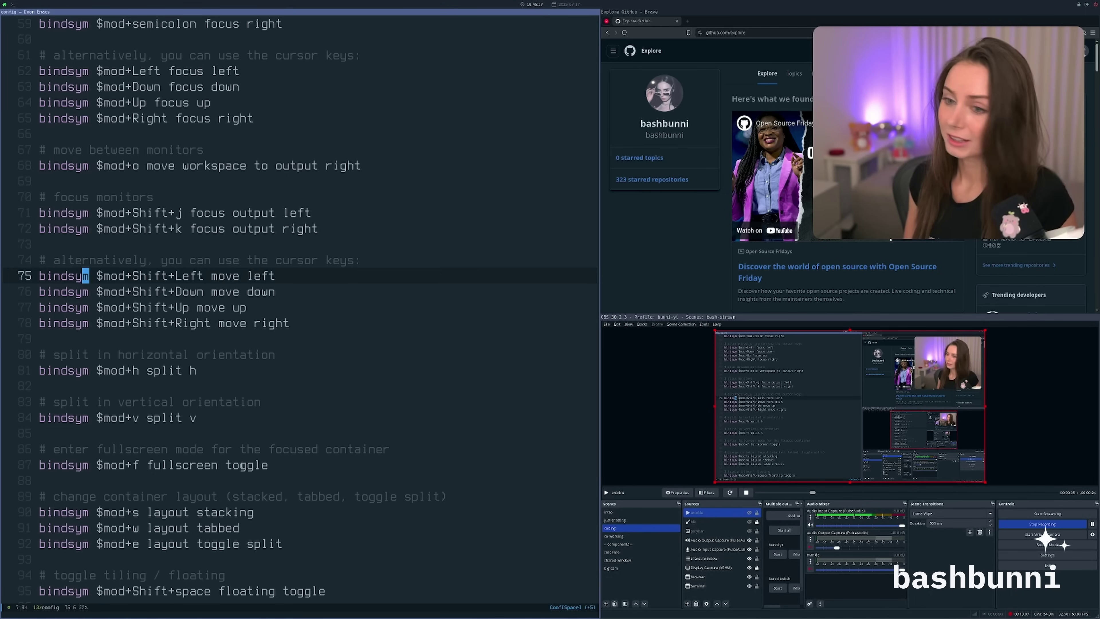
- Go through the horizontal split section of the config to the "# split in vertical orientation" comment
key(braceright)
key(braceright)
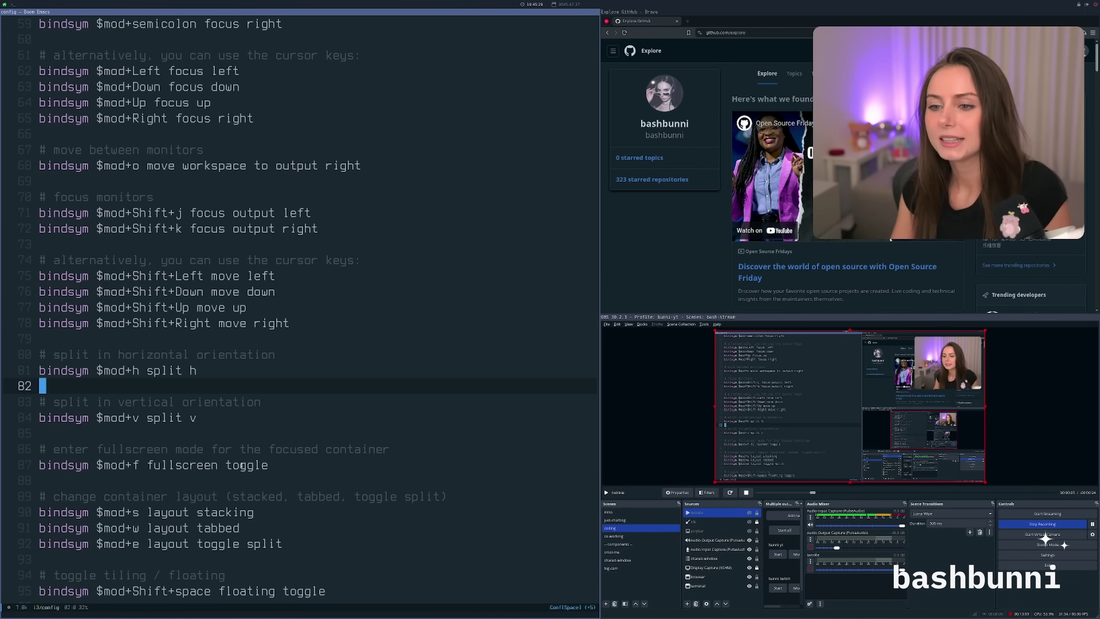
key(k)
key(k)
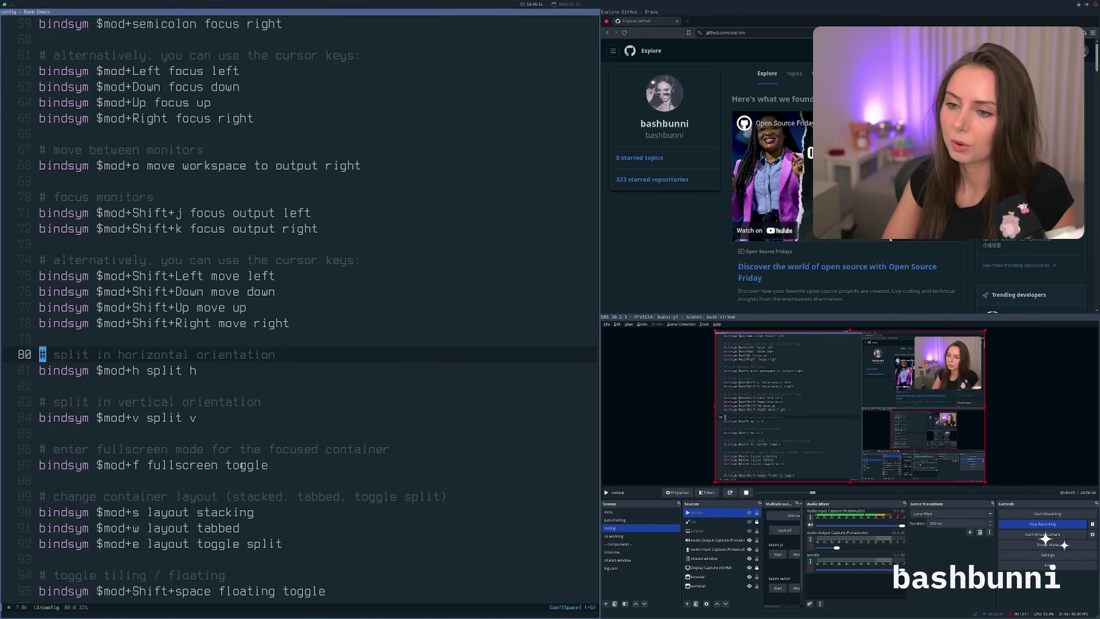
key(j)
key(j)
key(j)
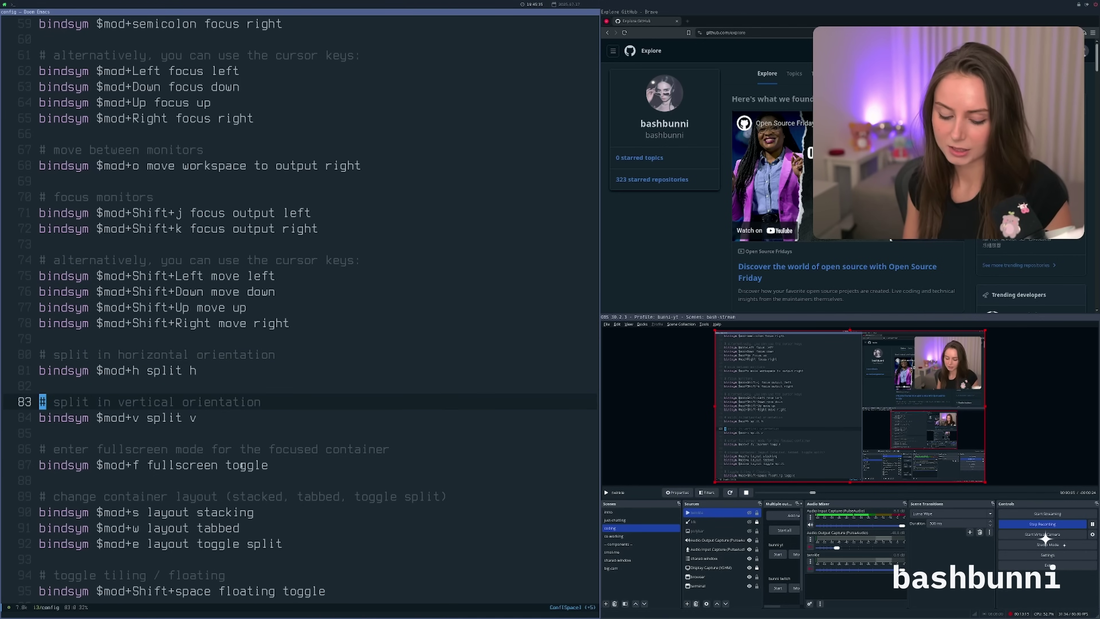
- Toggle the split direction of the editor's container several times, ending with the editor side by side with the other windows
key(super+e)
key(super+e)
key(super+e)
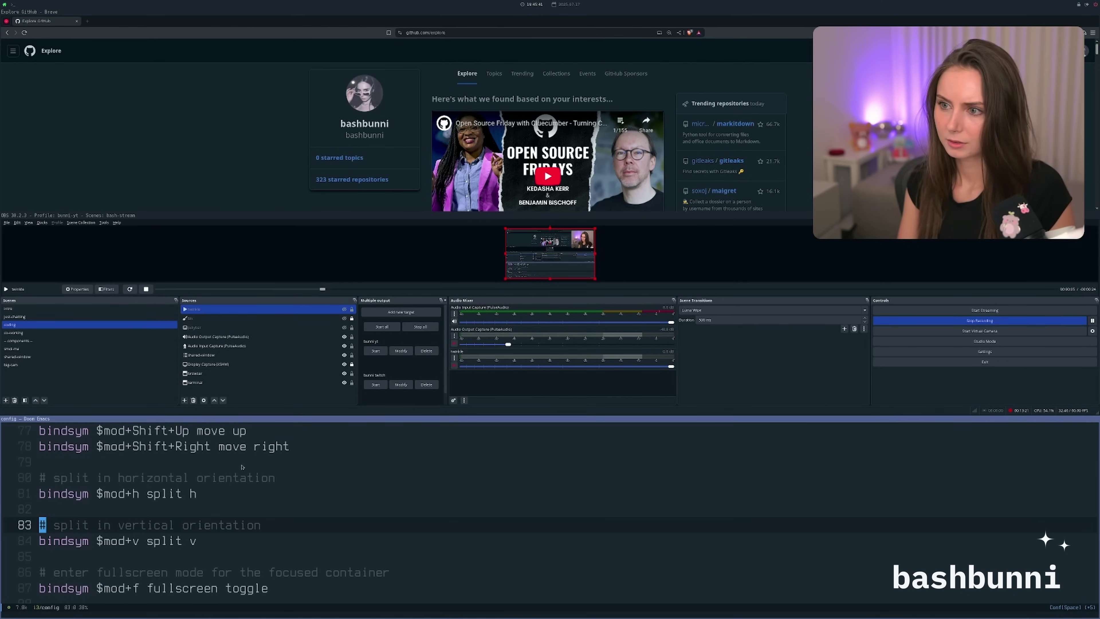
key(super+e)
key(super+e)
key(super+e)
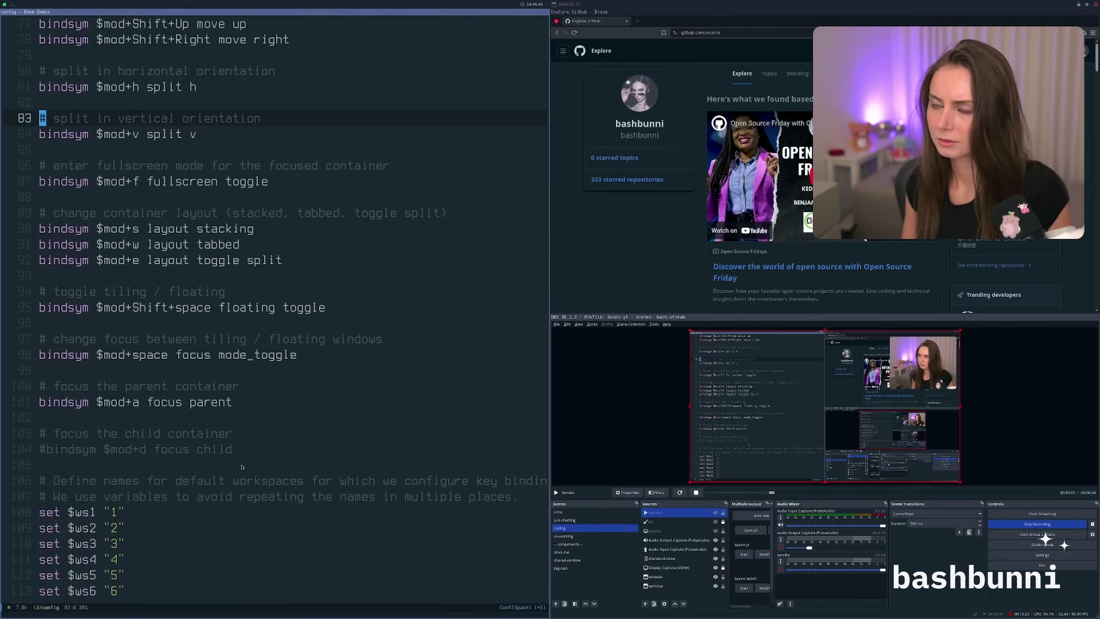
- Review the horizontal and vertical split bindings, ending on the "# split in horizontal orientation" comment
key(k)
key(k)
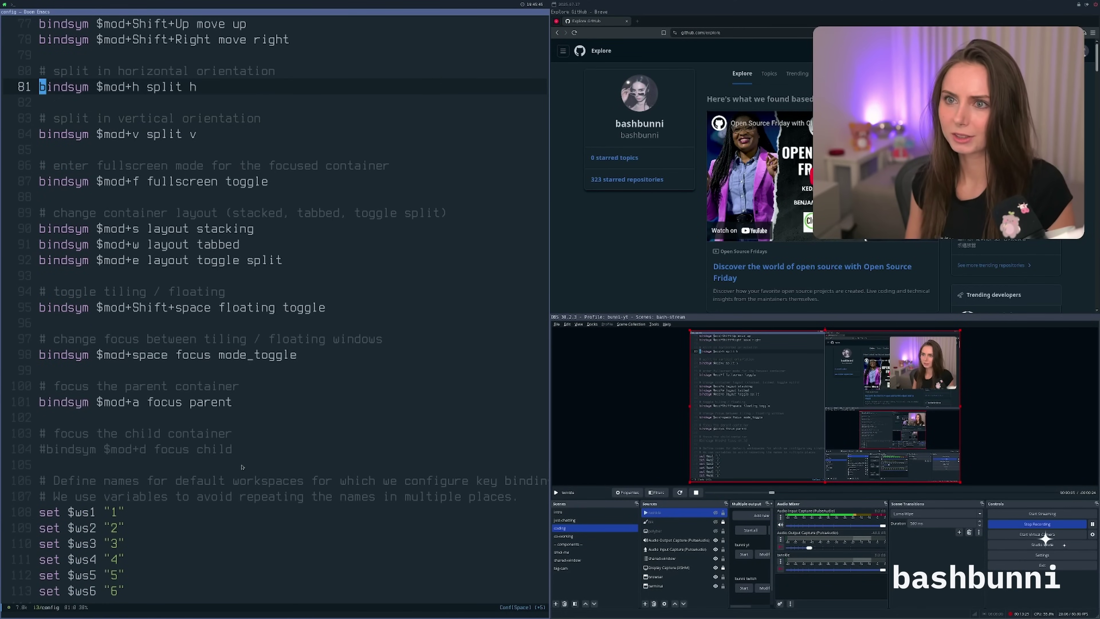
key(j)
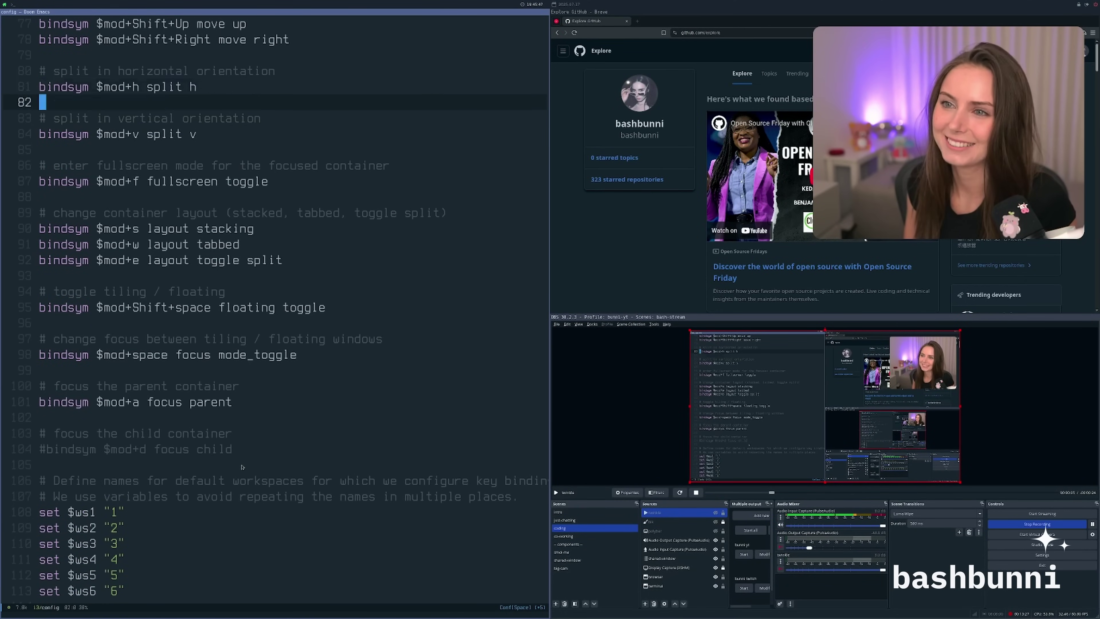
key(j)
key(j)
key(k)
key(k)
key(k)
key(k)
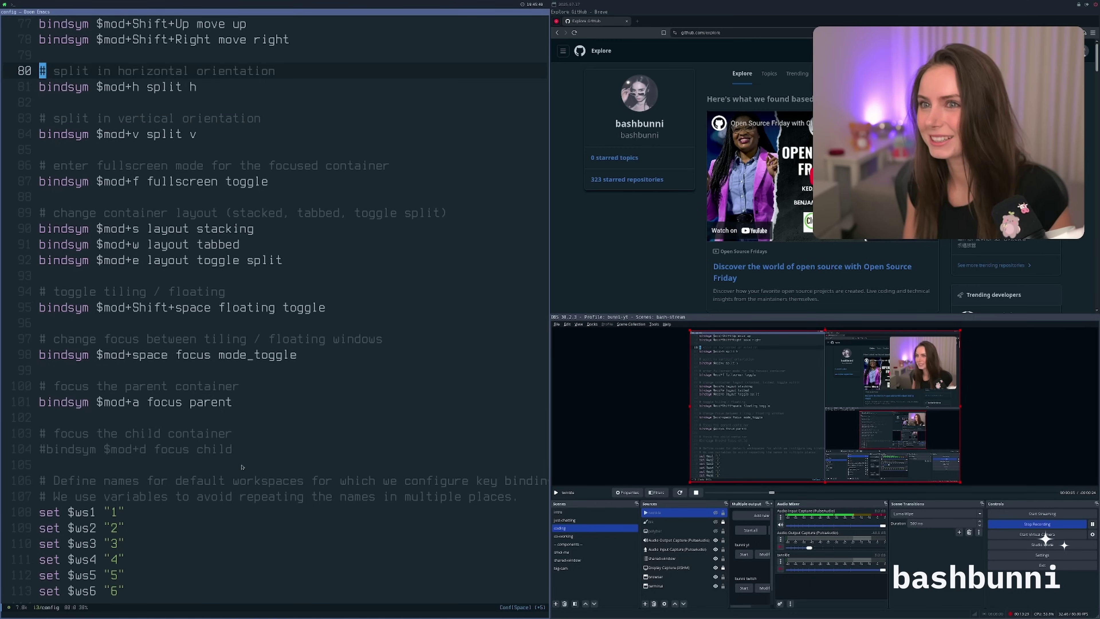
- Arrange OBS in its own column between the editor and browser, and shift focus to the browser and back to OBS
key(super+Right)
key(super+e)
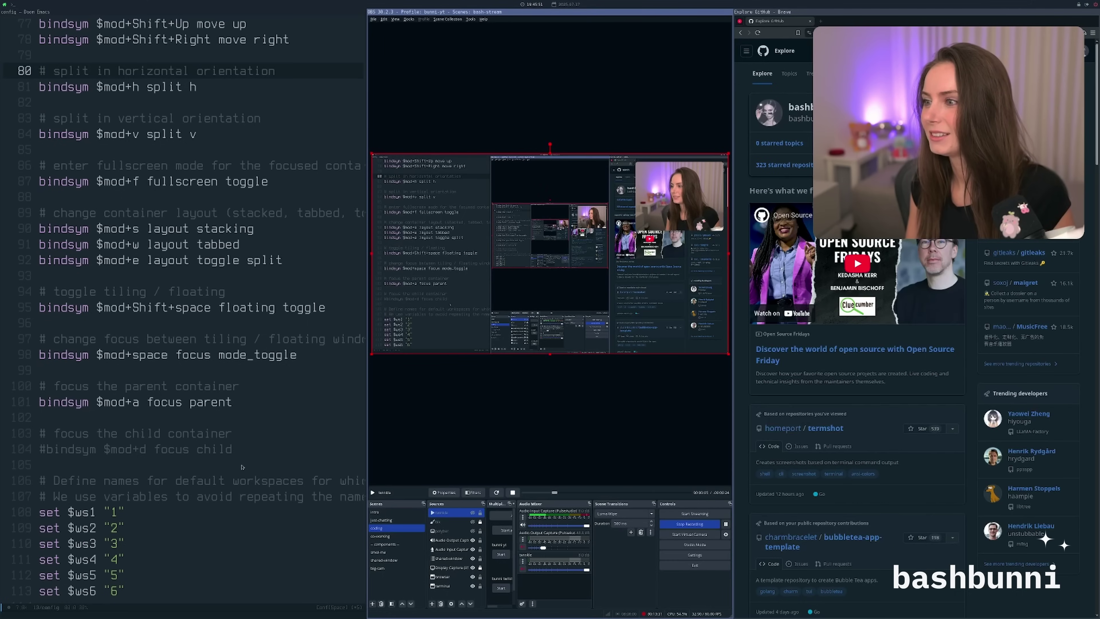
key(super+e)
key(super+e)
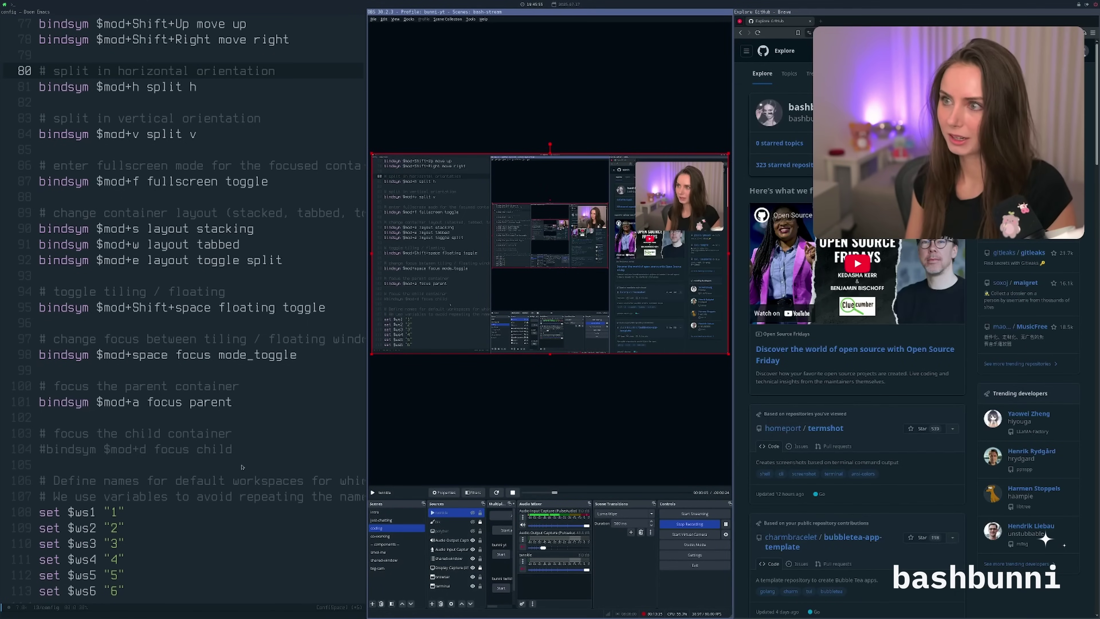
key(super+e)
key(super+e)
key(super+Right)
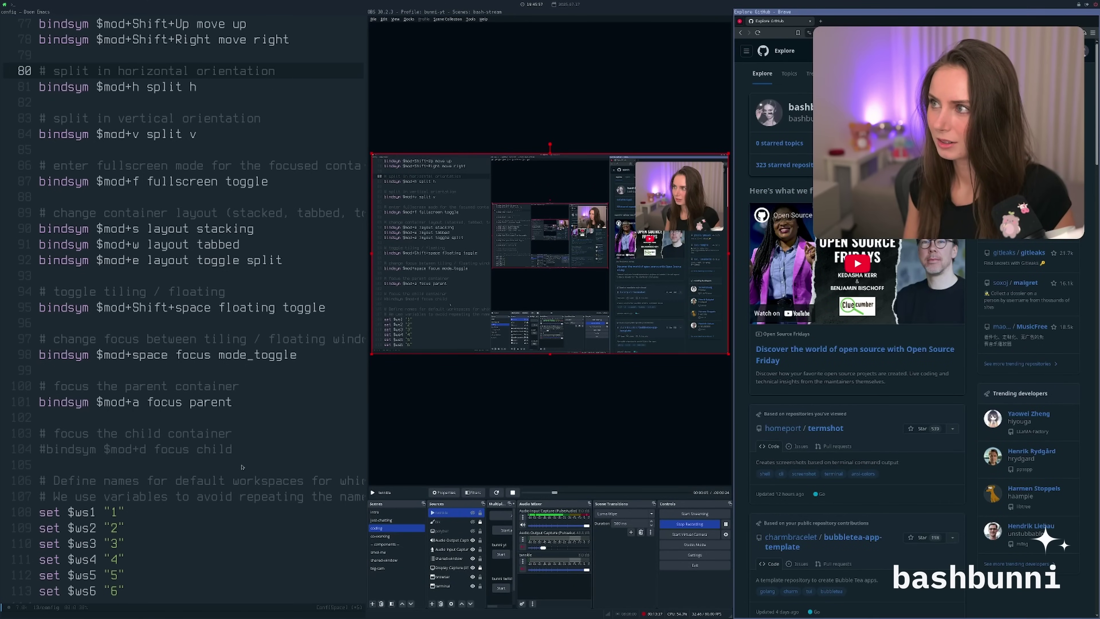
key(super+Left)
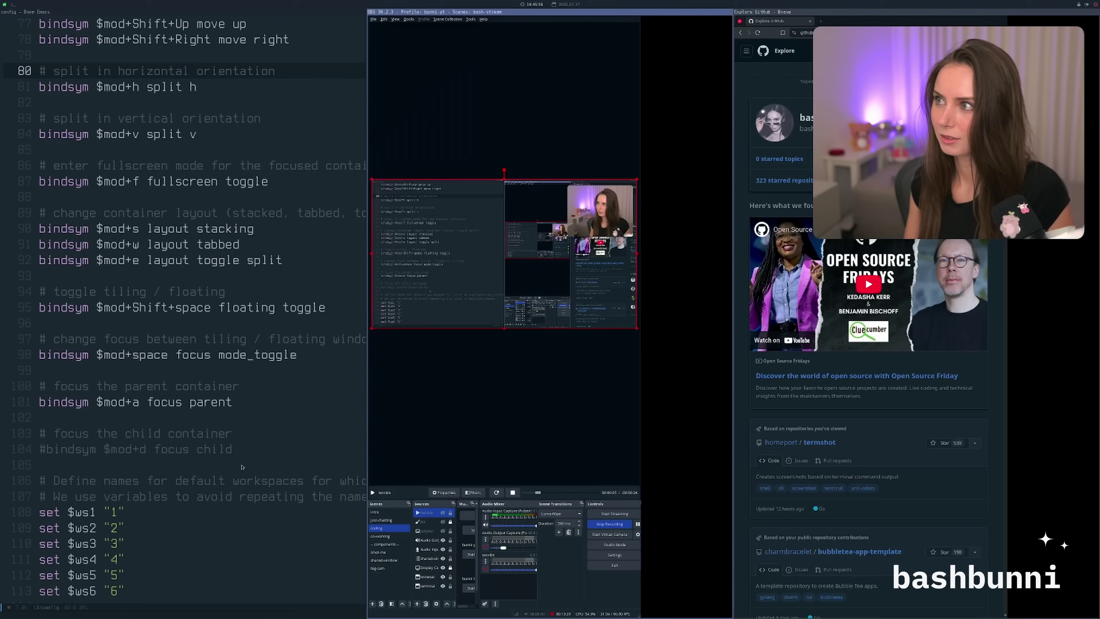
- Move the OBS window into and back out of the browser's container, ending with OBS as a separate middle column
key(super+e)
key(super+e)
key(super+shift+Right)
key(super+shift+Left)
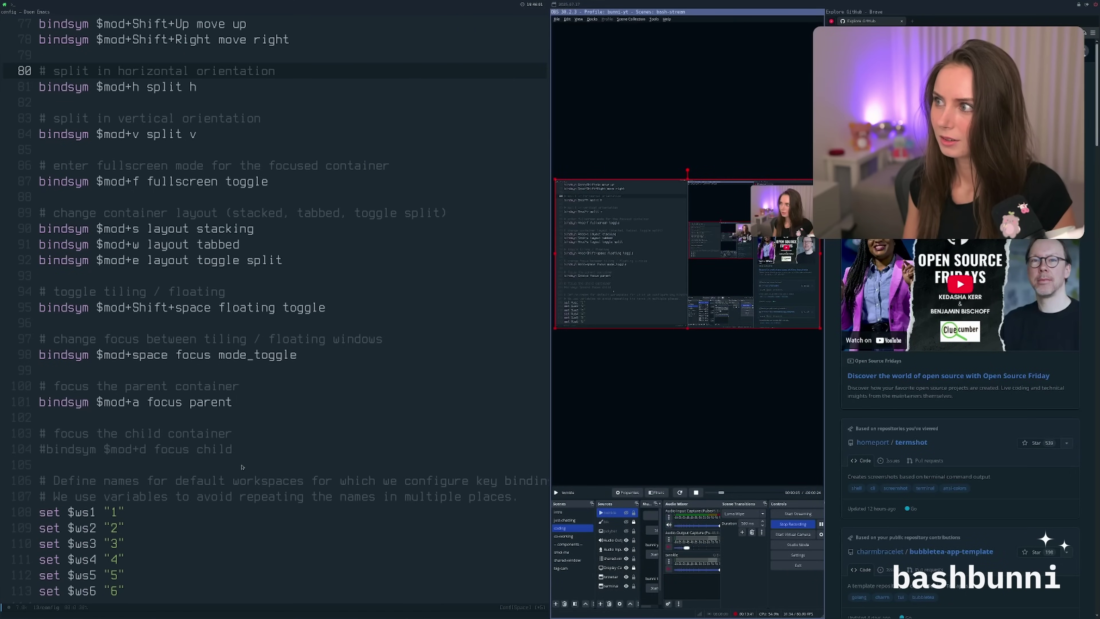
key(super+e)
key(super+e)
key(super+shift+Right)
key(super+shift+Left)
key(super+shift+Left)
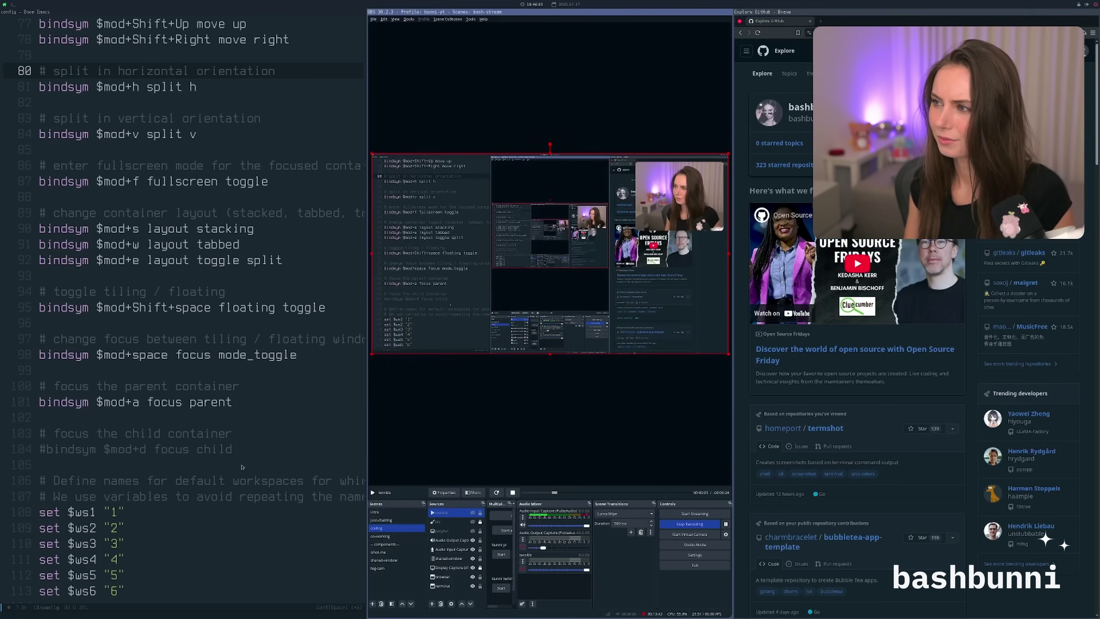
- Group the browser and OBS in a vertical split with the browser above OBS, and return focus to the config editor
key(super+shift+Right)
key(super+shift+Left)
key(super+shift+Right)
key(super+shift+Right)
key(super+shift+Left)
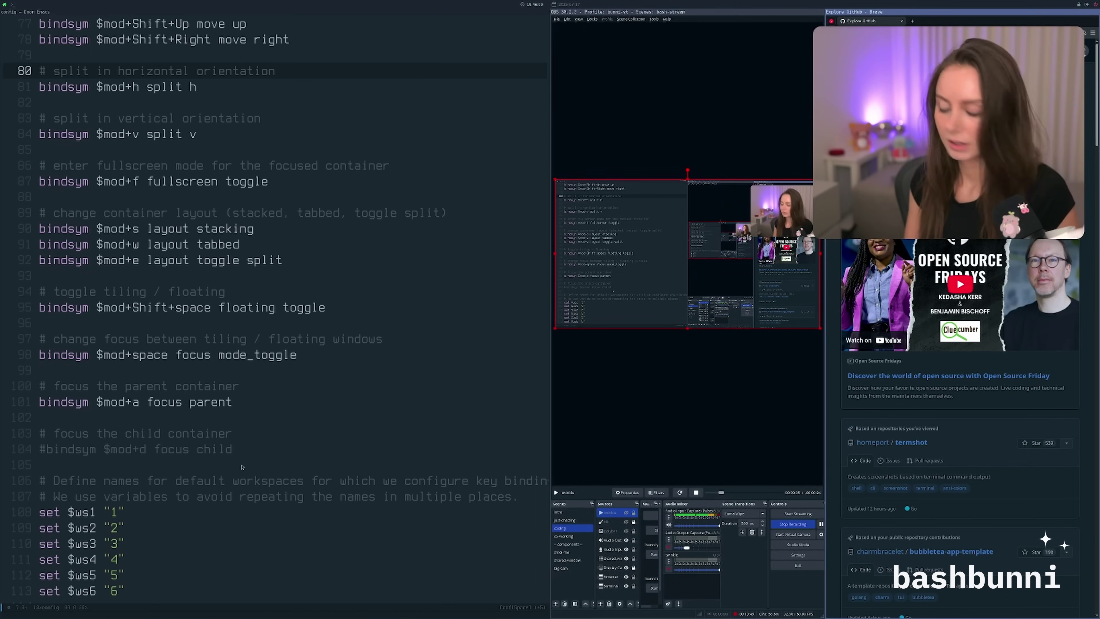
key(super+shift+Down)
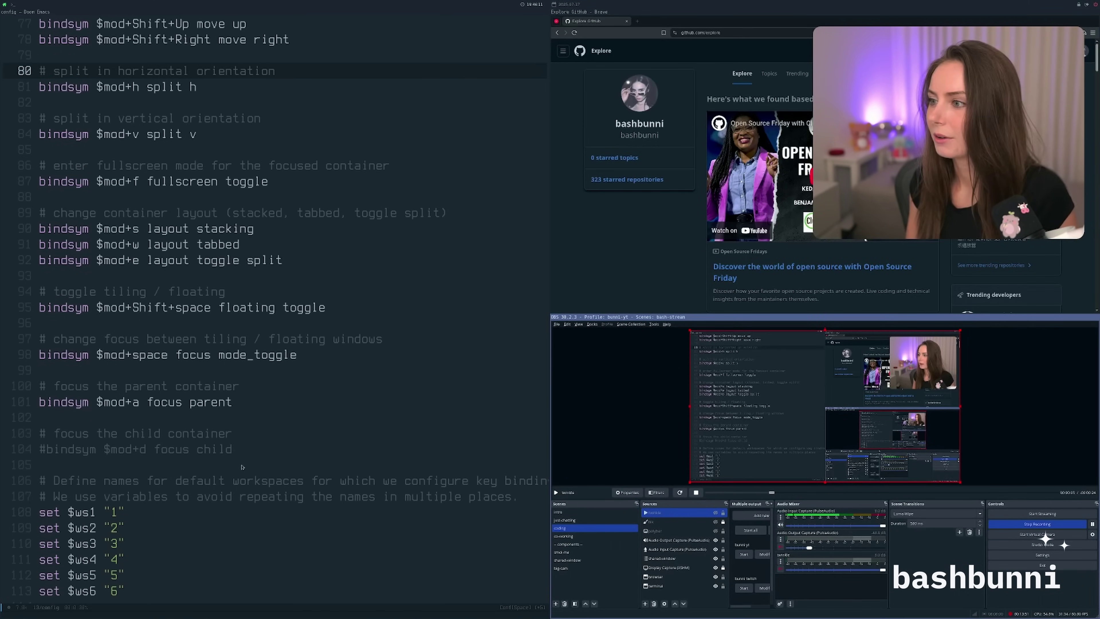
key(super+Left)
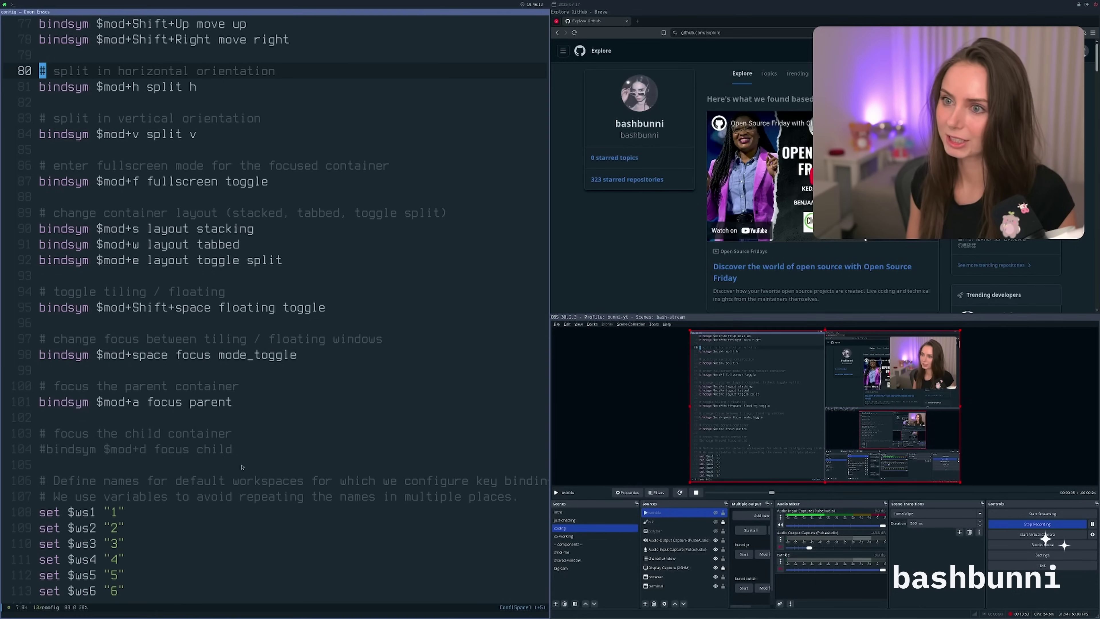
- Go to the blank line below the "$mod+f fullscreen toggle" binding and switch the editor to fullscreen
key(j)
key(j)
key(j)
key(j)
key(j)
key(j)
key(j)
key(j)
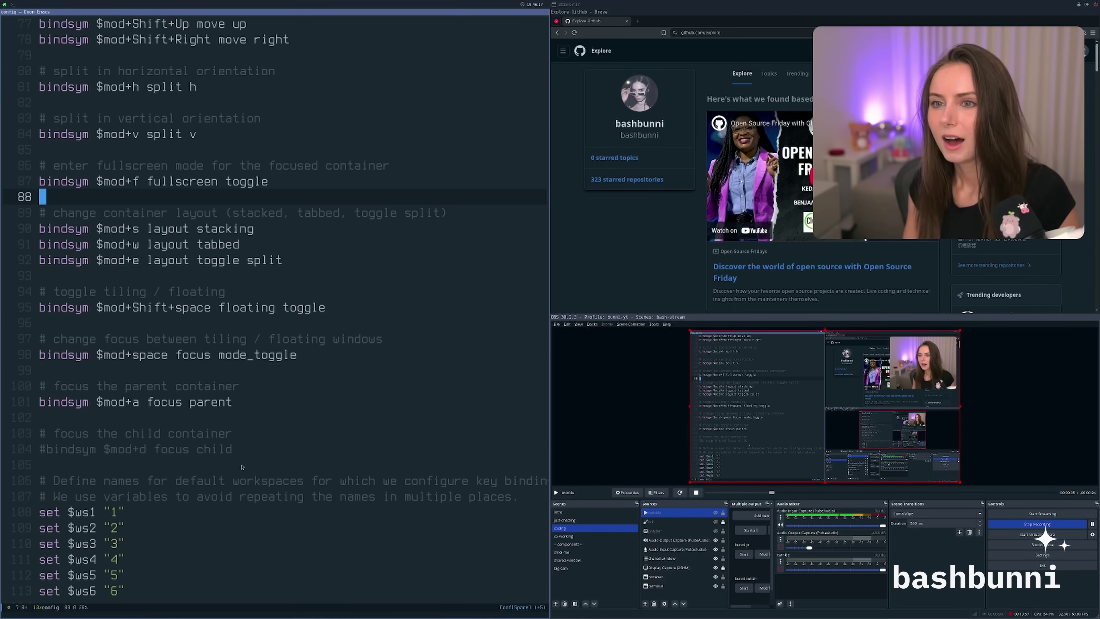
key(super+f)
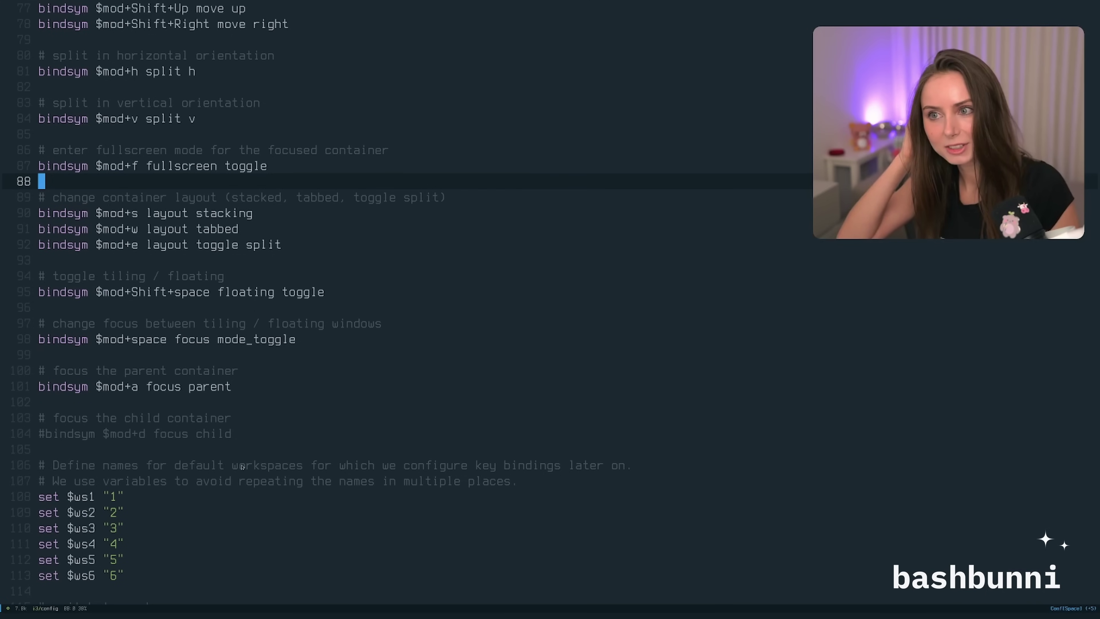
- Toggle fullscreen mode repeatedly for the editor, ending with it tiled beside the browser and OBS
key(super+f)
key(super+f)
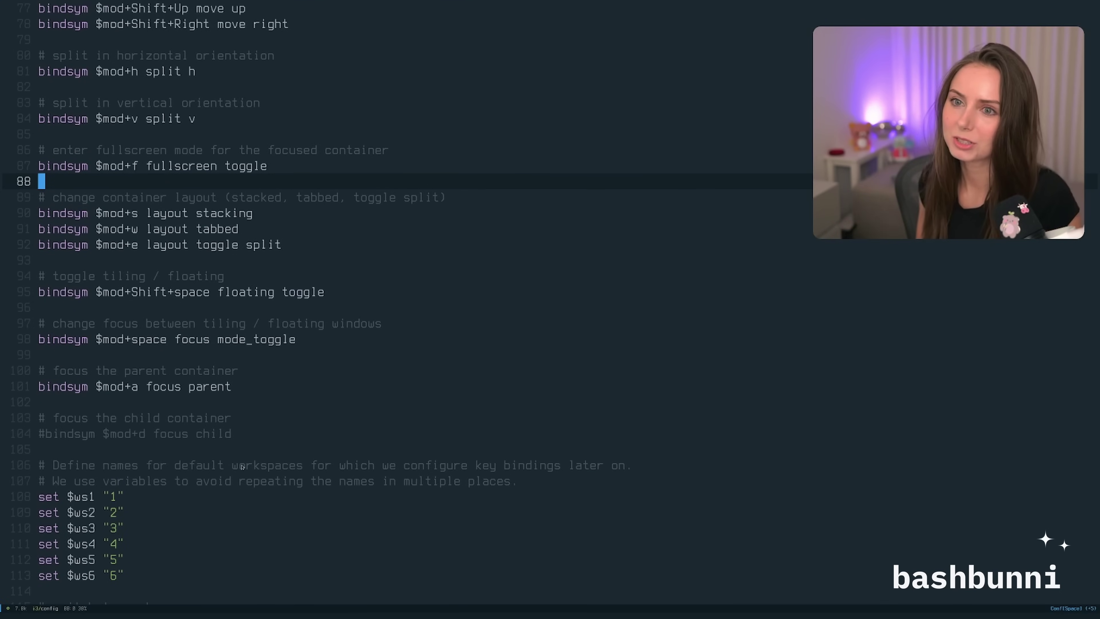
key(super+f)
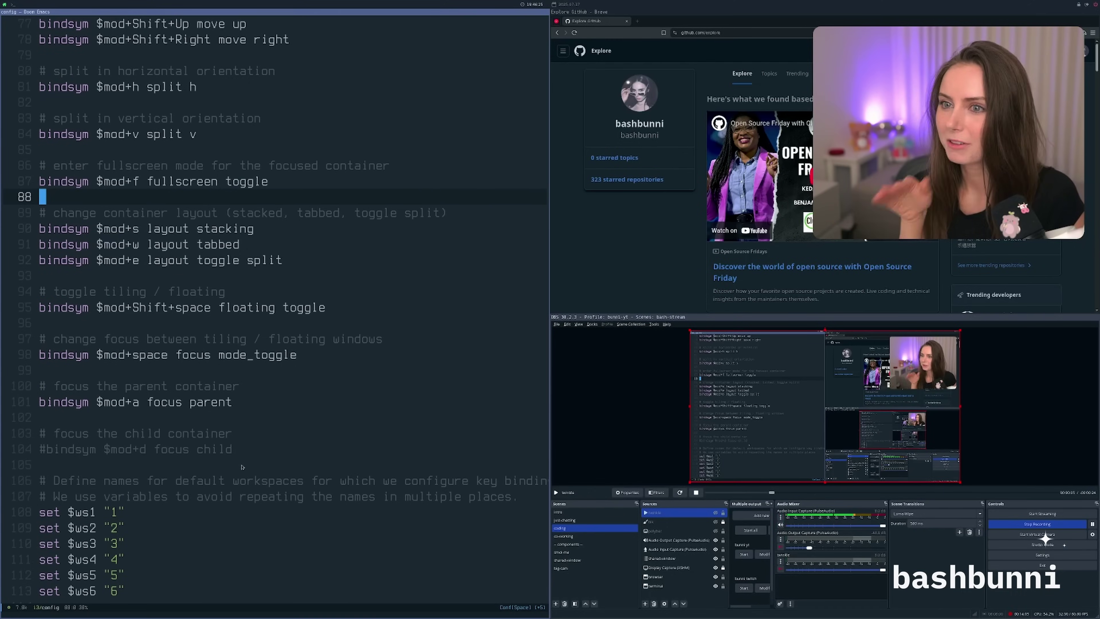
key(super+f)
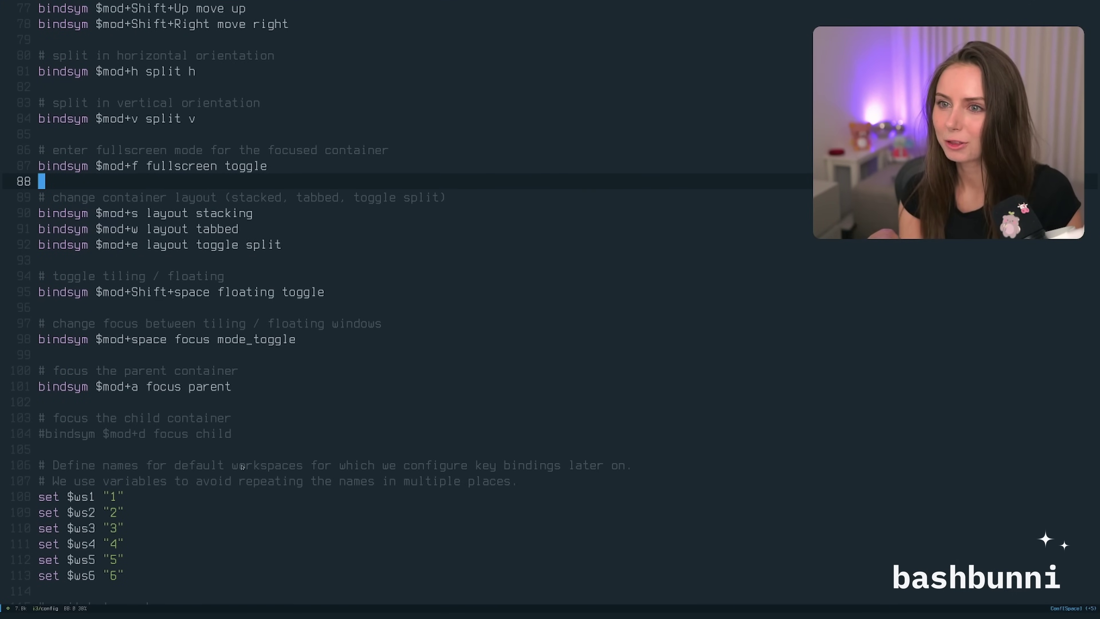
key(super+f)
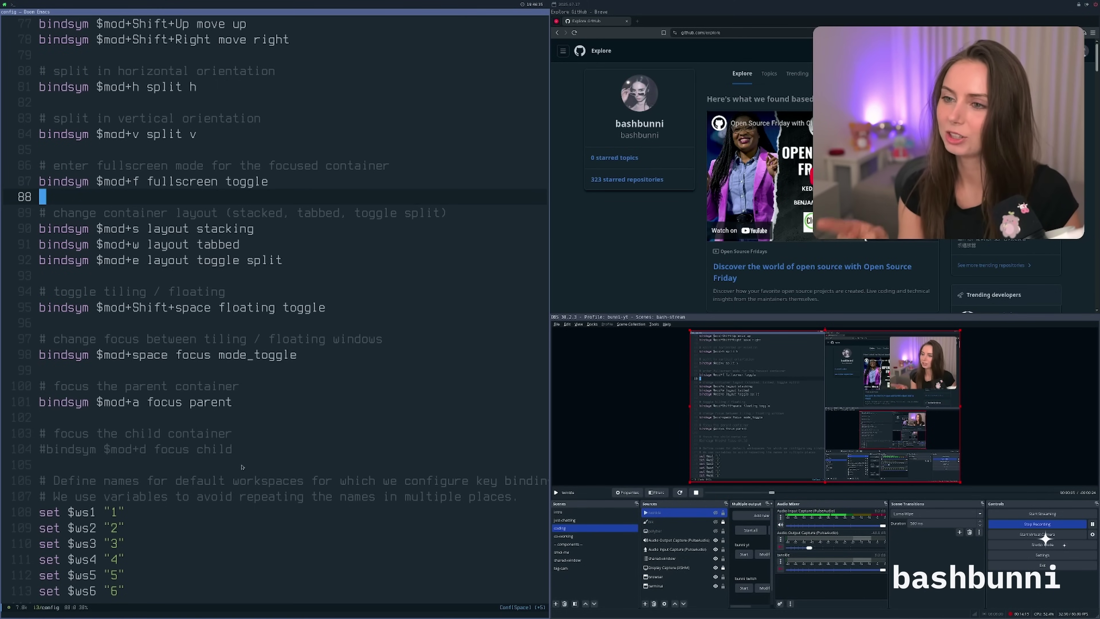
- Read through the config from the fullscreen toggle to the stacking, tabbed and toggle split bindings, ending on the container layout comment
key(j)
key(k)
key(k)
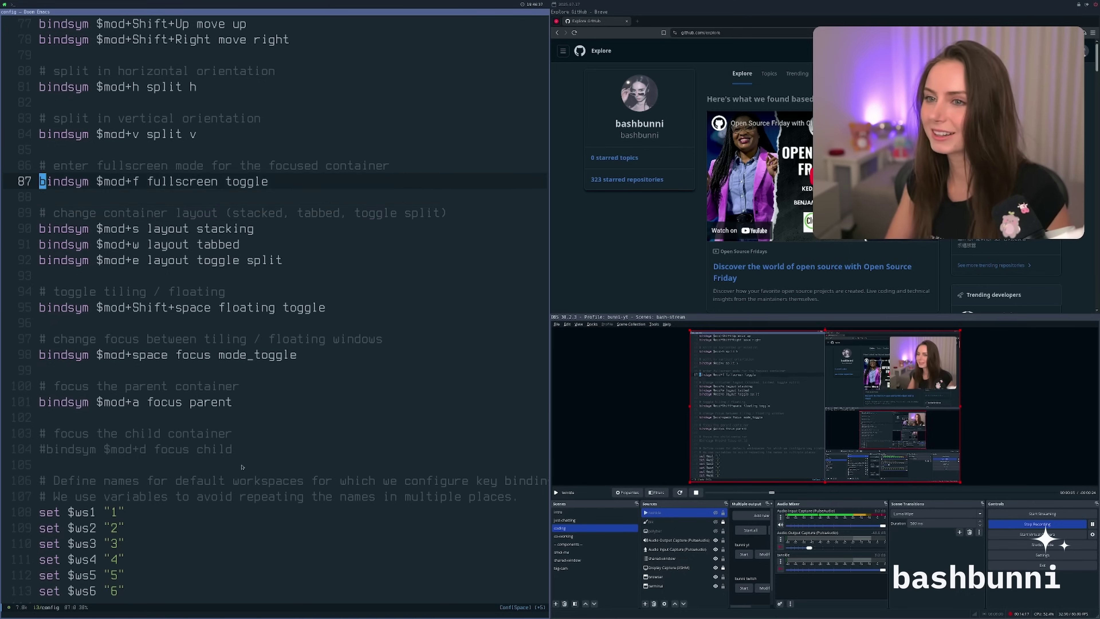
key(j)
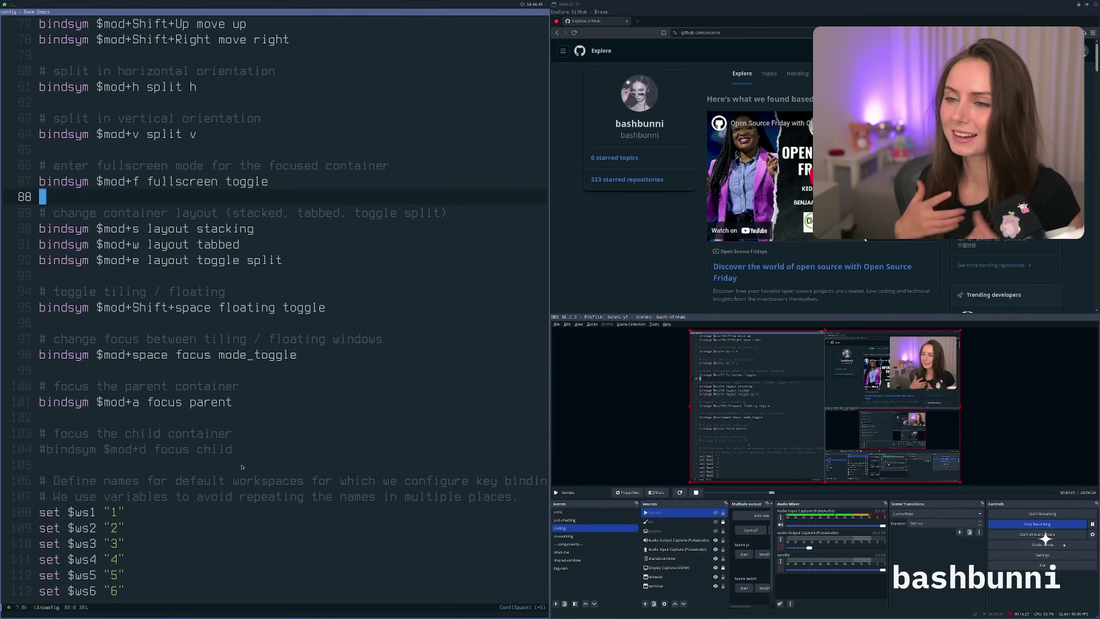
key(j)
key(j)
key(j)
key(j)
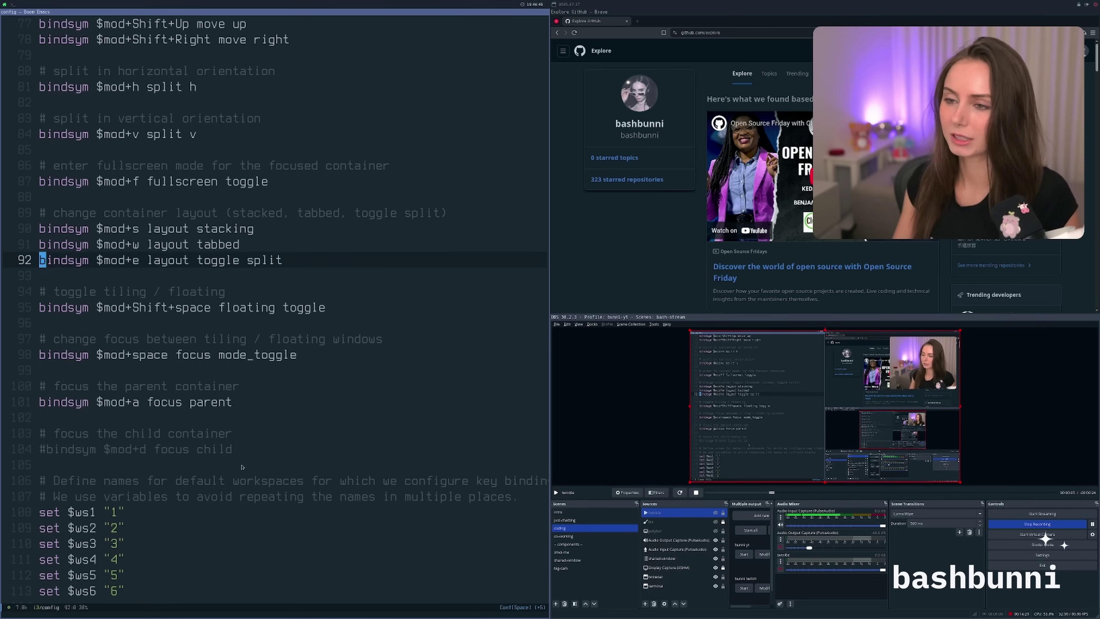
key(j)
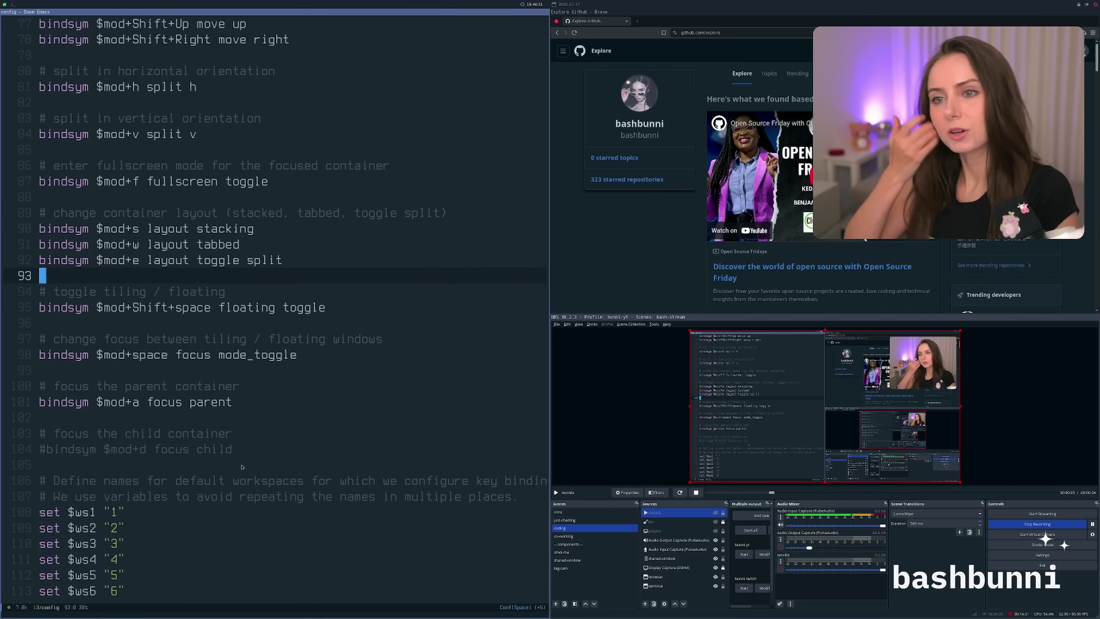
key(l)
key(k)
key(k)
key(k)
key(k)
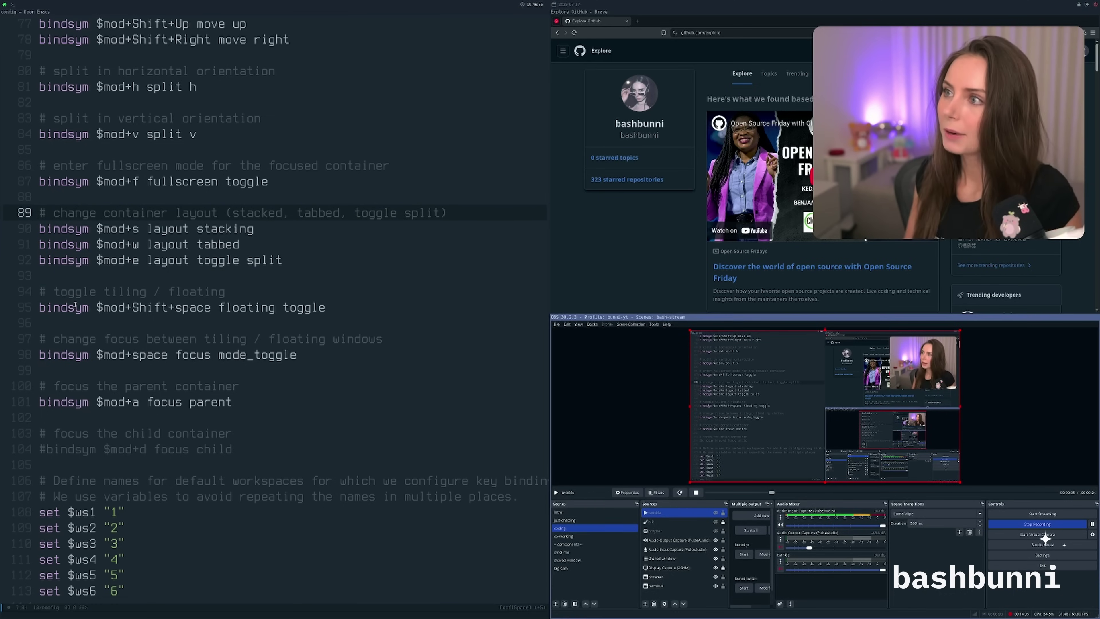
- Switch the browser and OBS container to the stacking layout and return focus to the config editor
key(super+Right)
key(super+s)
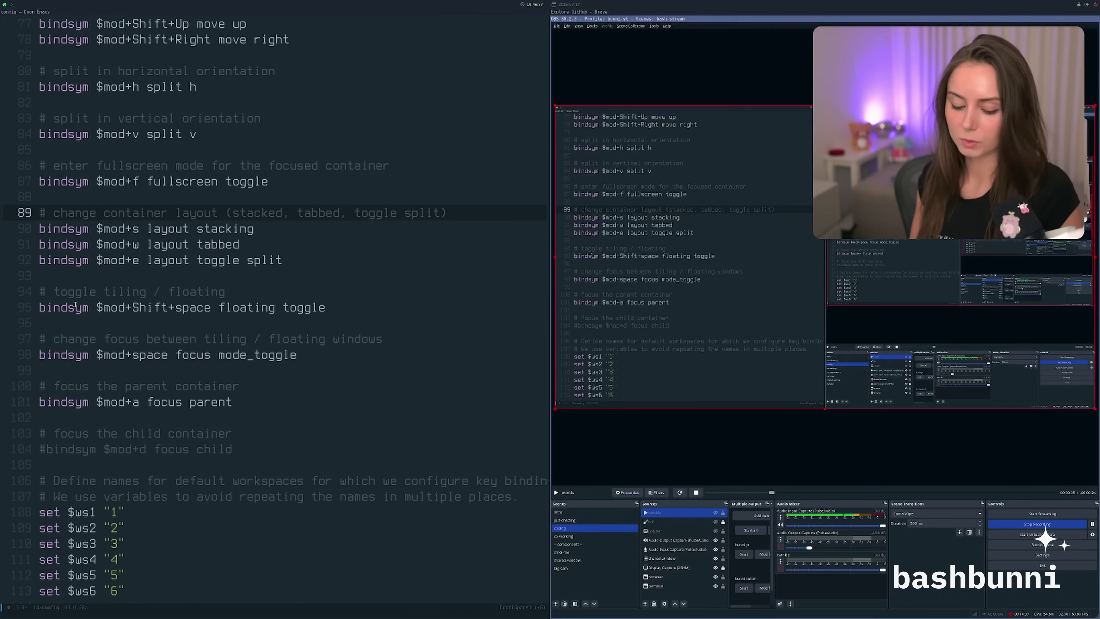
key(super+Left)
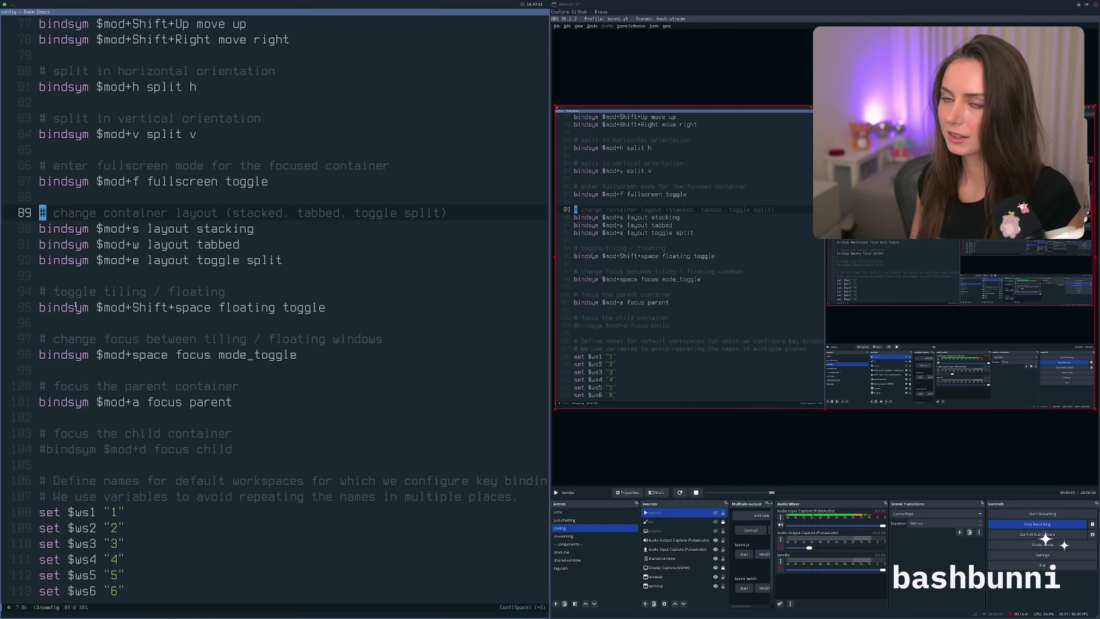
- Stack the editor with the browser and OBS, shift focus up and back down, and restore the split layout
key(super+s)
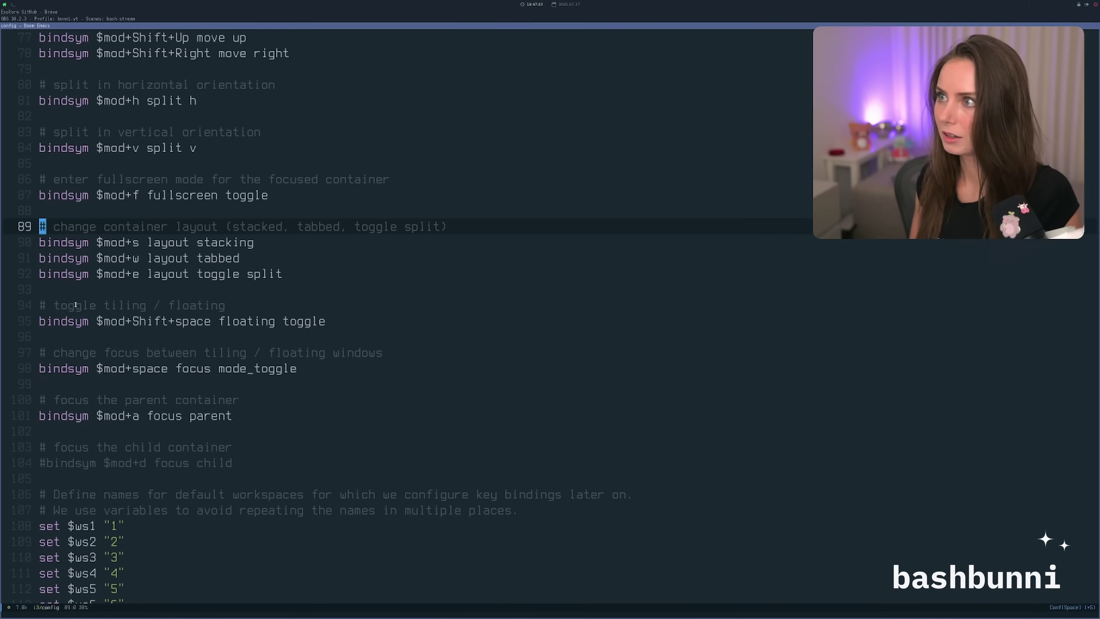
key(super+Up)
key(super+Down)
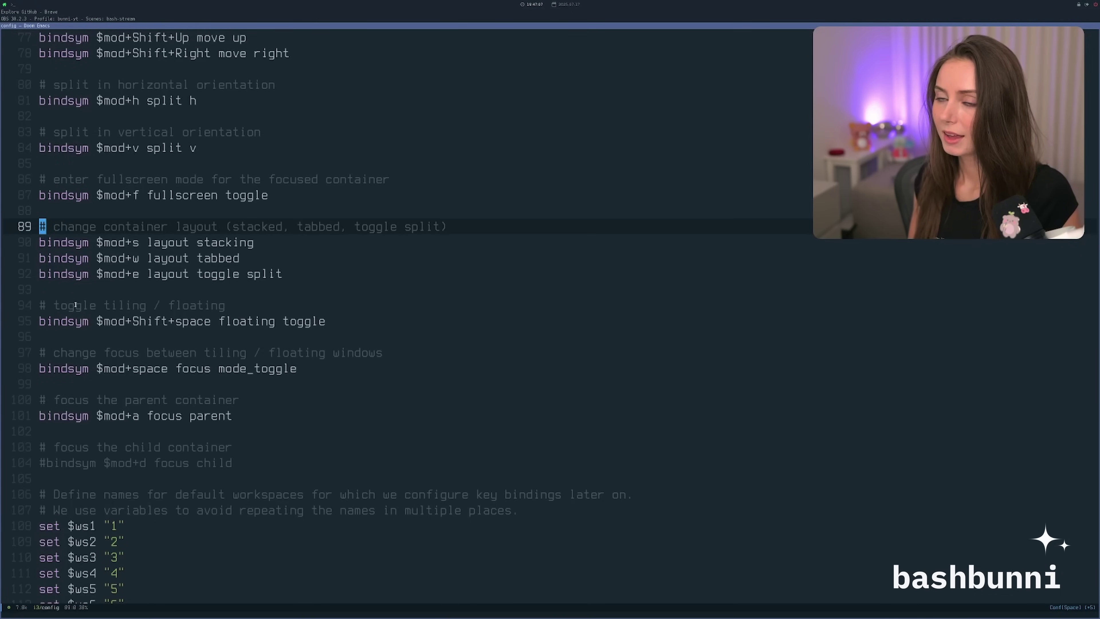
key(super+e)
- Swap the editor to the other side of OBS and back, and switch its container to stacking and back to split
key(super+shift+Right)
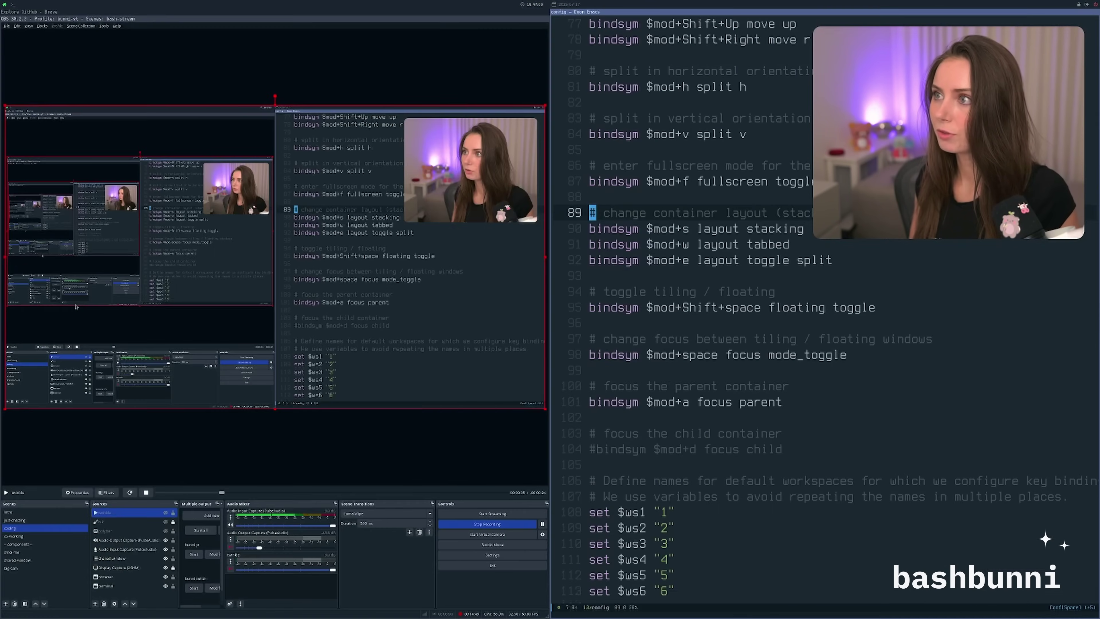
key(super+shift+Left)
key(super+s)
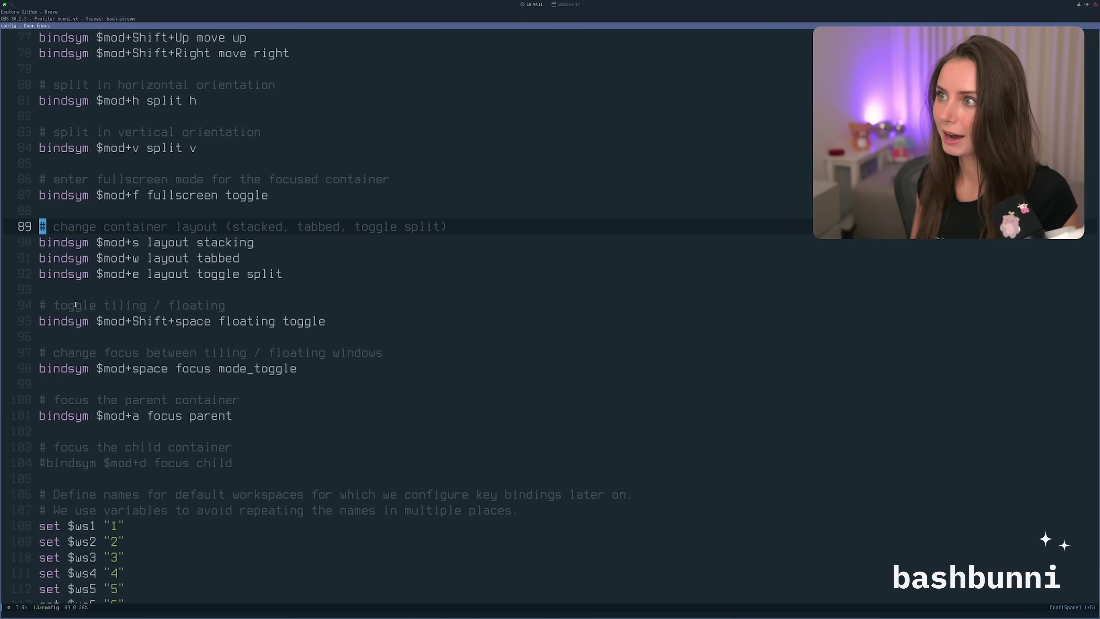
key(super+e)
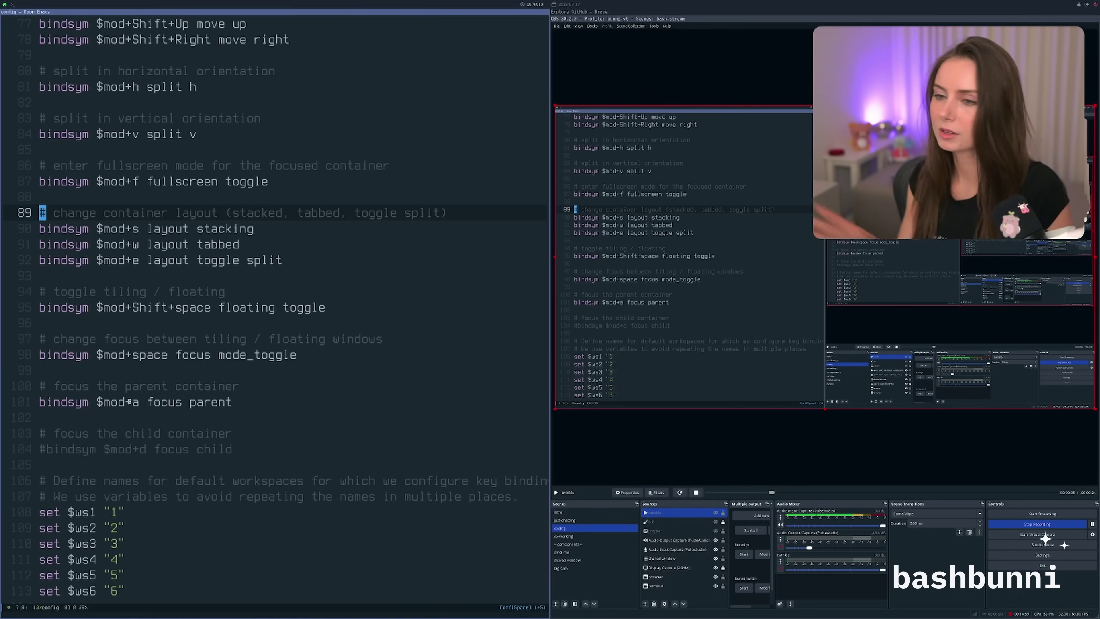
- Go to the blank line below the "$mod+Shift+space floating toggle" binding
key(j)
key(j)
key(j)
key(j)
key(j)
key(j)
key(j)
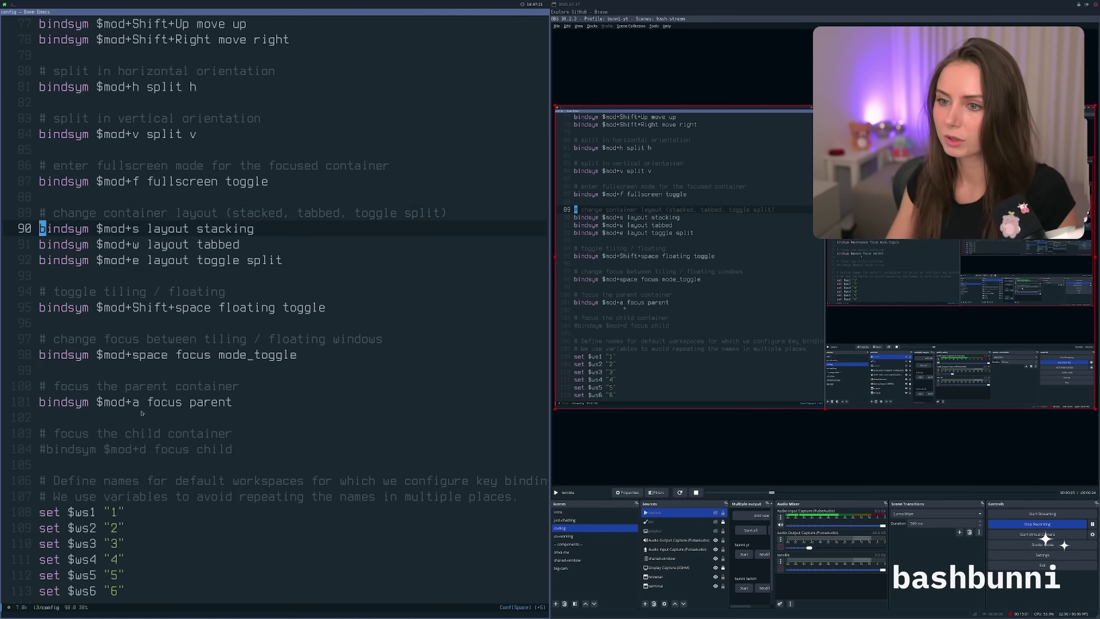
key(k)
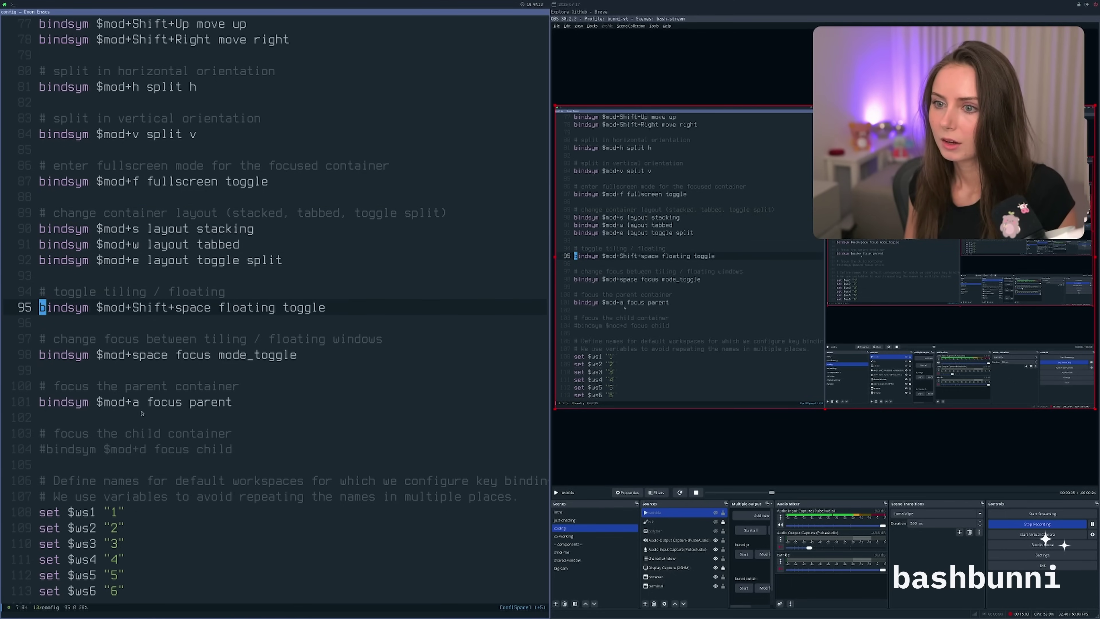
key(j)
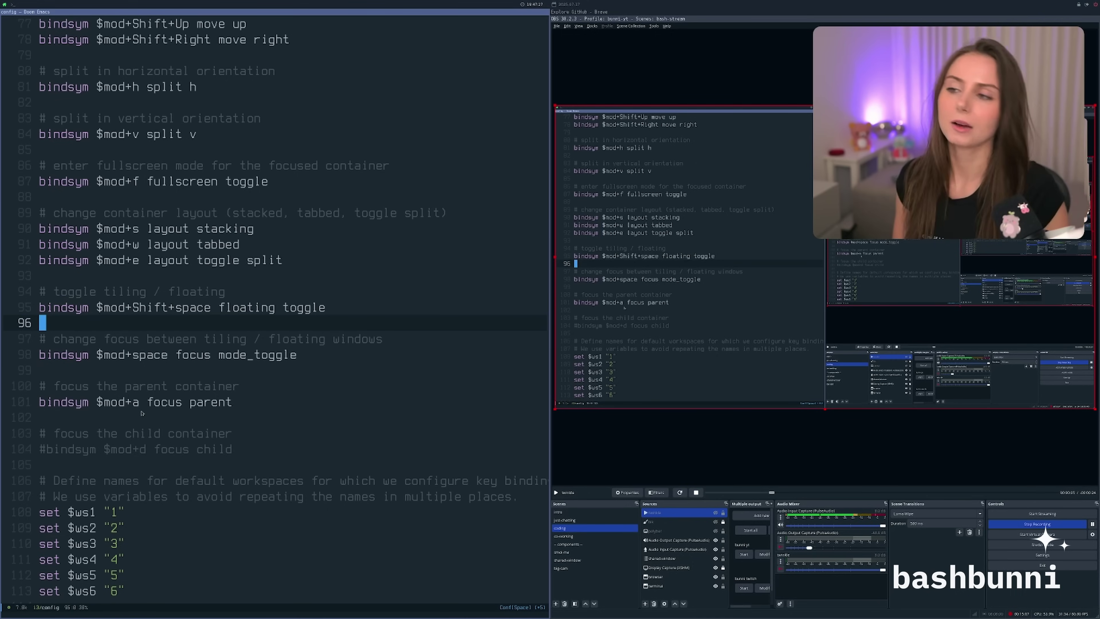
- Float the editor window, return it to tiling, and restore the side-by-side split layout
key(super+shift+space)
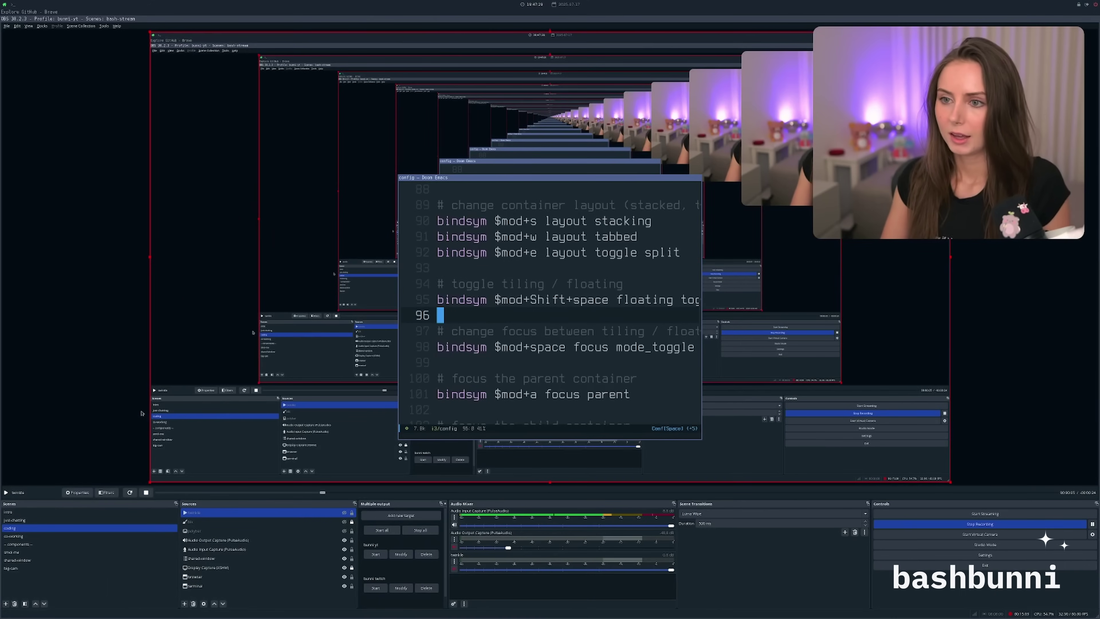
key(super+shift+space)
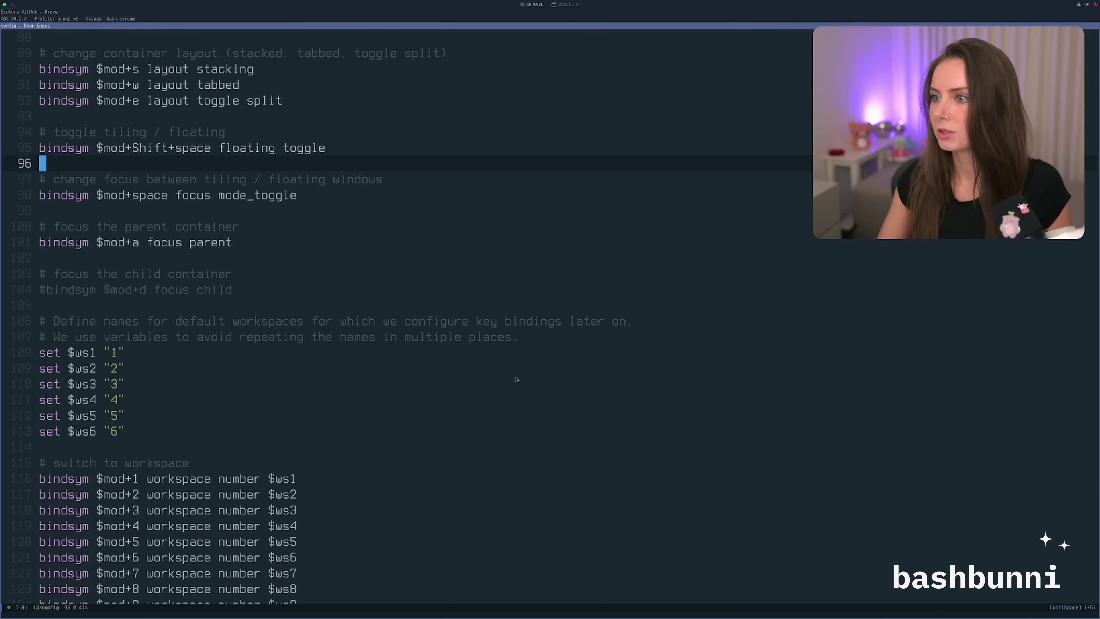
key(super+e)
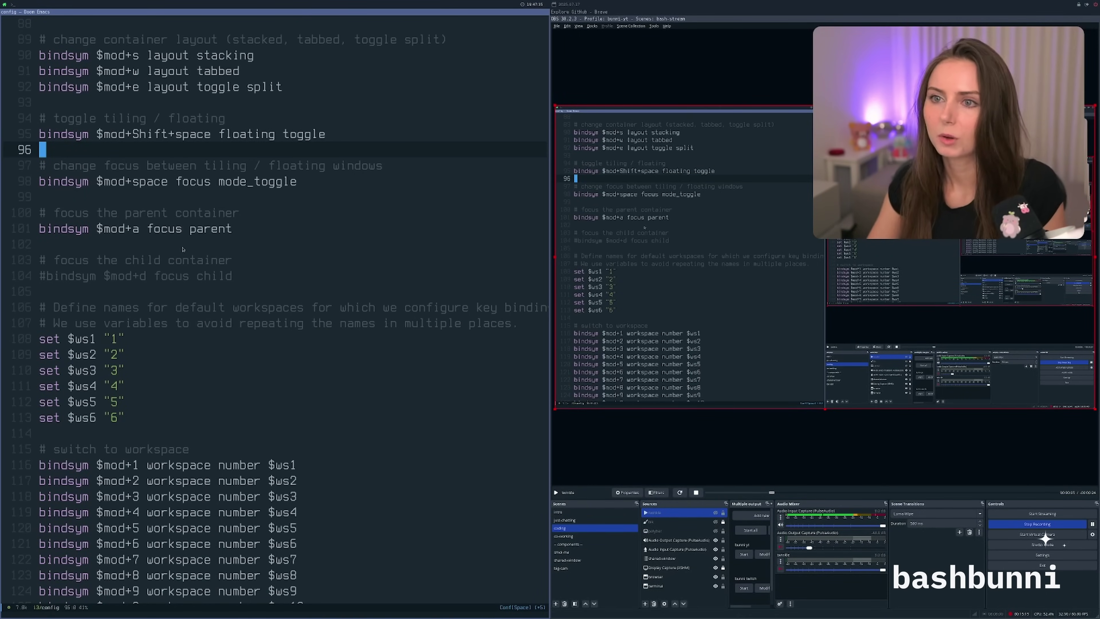
- Go to the "$mod+space focus mode_toggle" binding in the config
key(j)
key(j)
key(j)
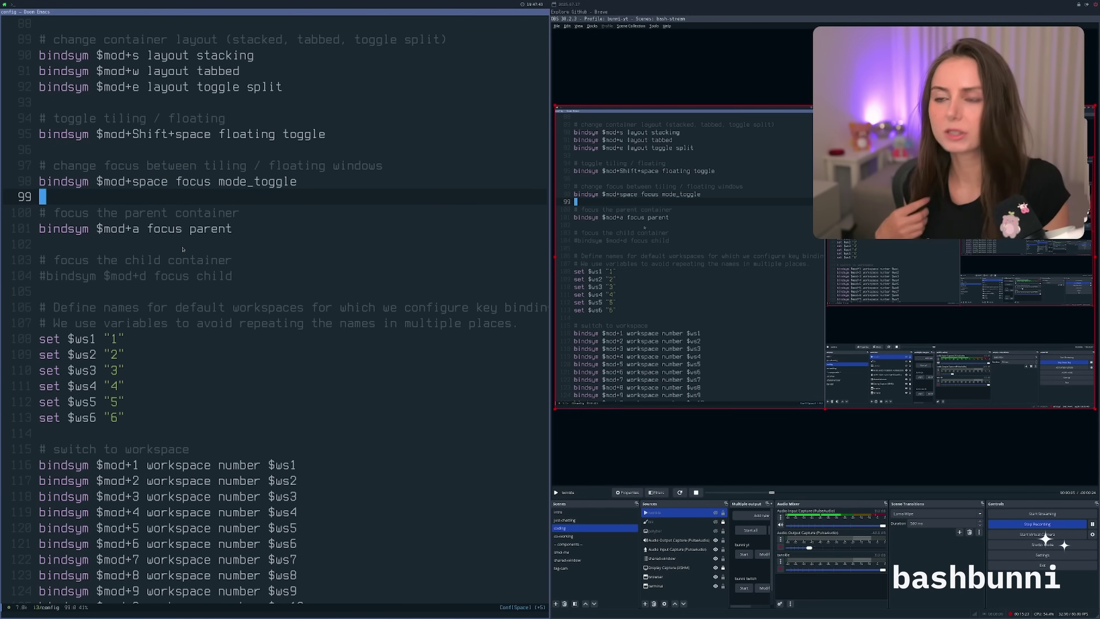
key(k)
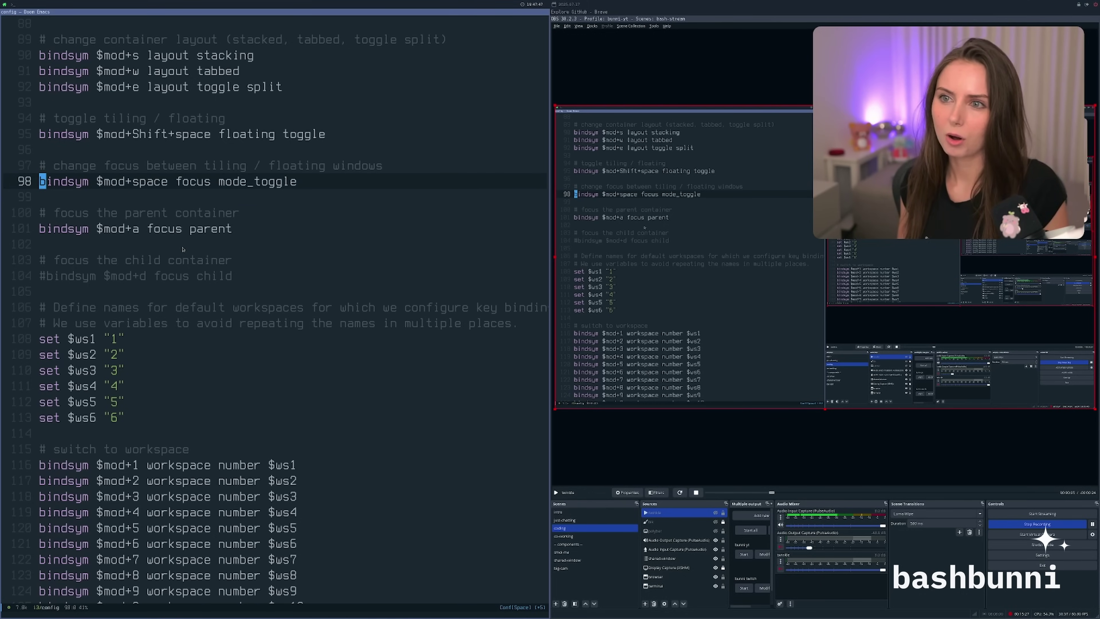
- Open a new terminal as a floating window and switch focus to the tiled editor behind it
key(super+Return)
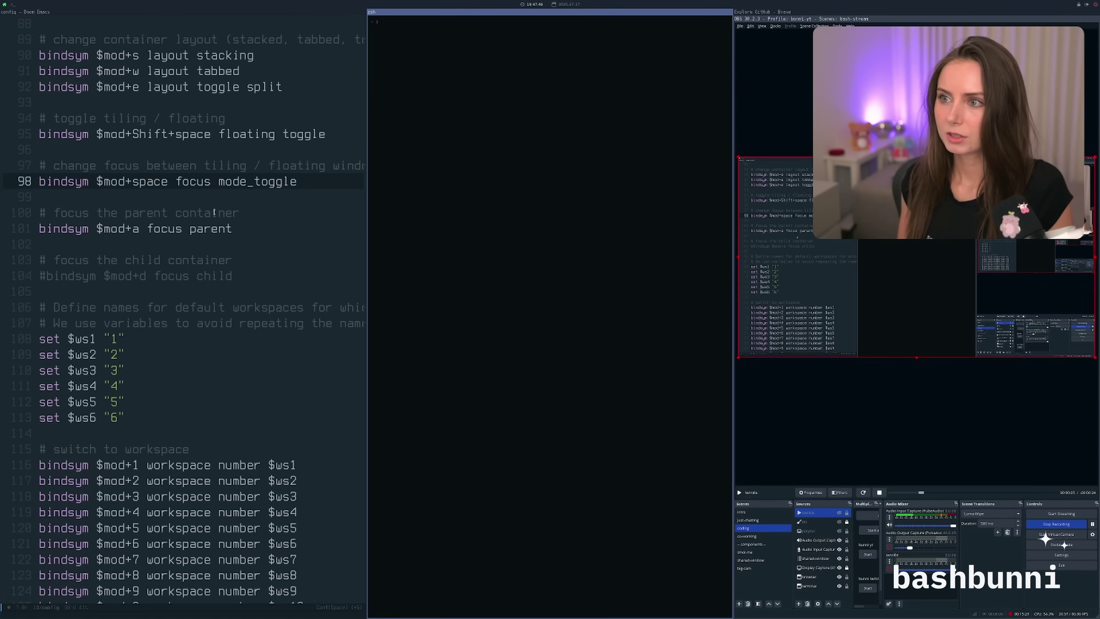
key(super+shift+space)
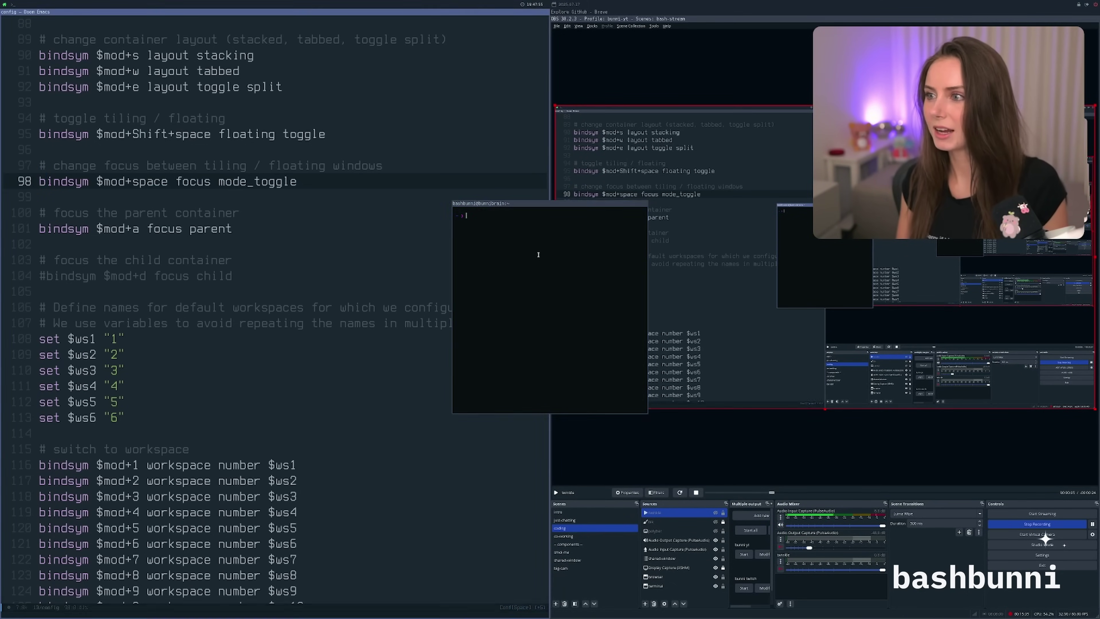
key(super+space)
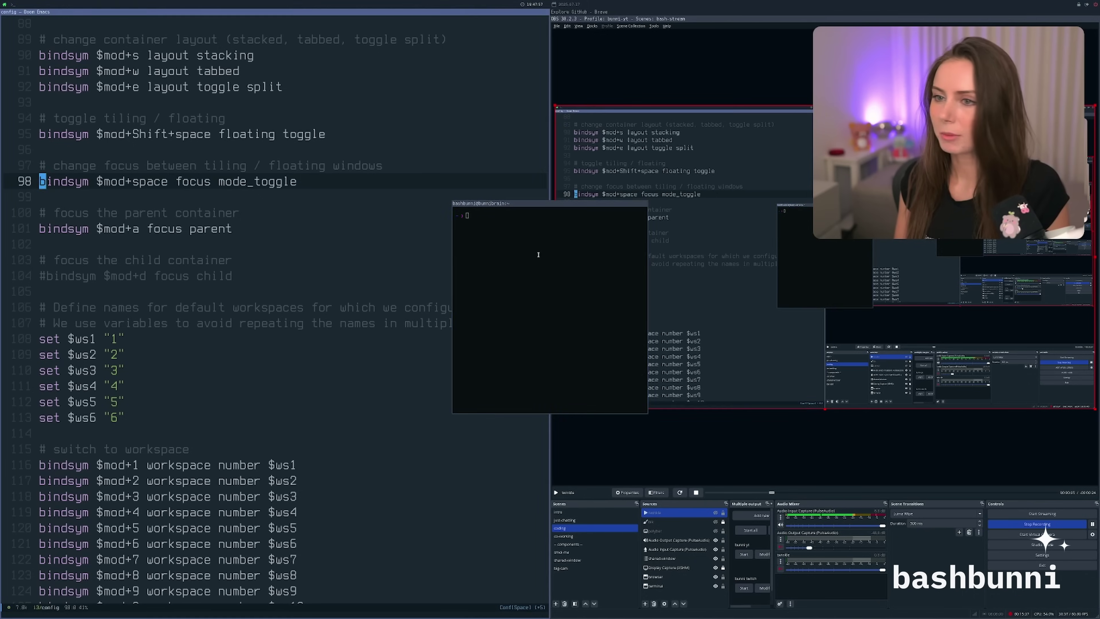
- Return focus to the floating terminal and close it with the exit command
key(super+space)
text(exit)
key(Return)
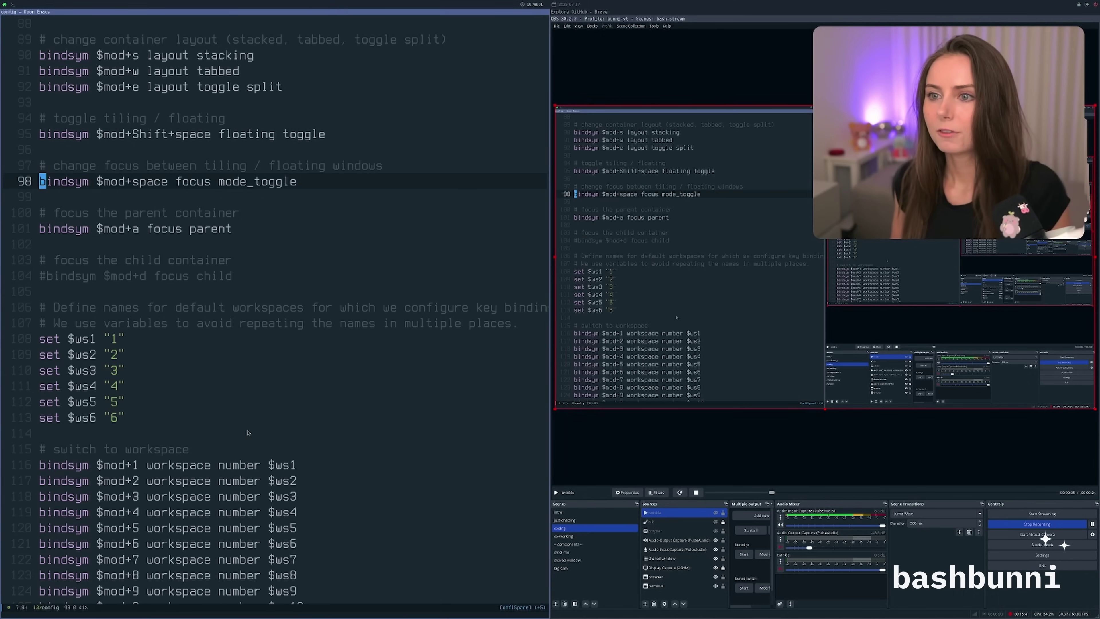
- Focus the parent container holding the browser and OBS, return to the editor, and focus that parent container again
key(super+Right)
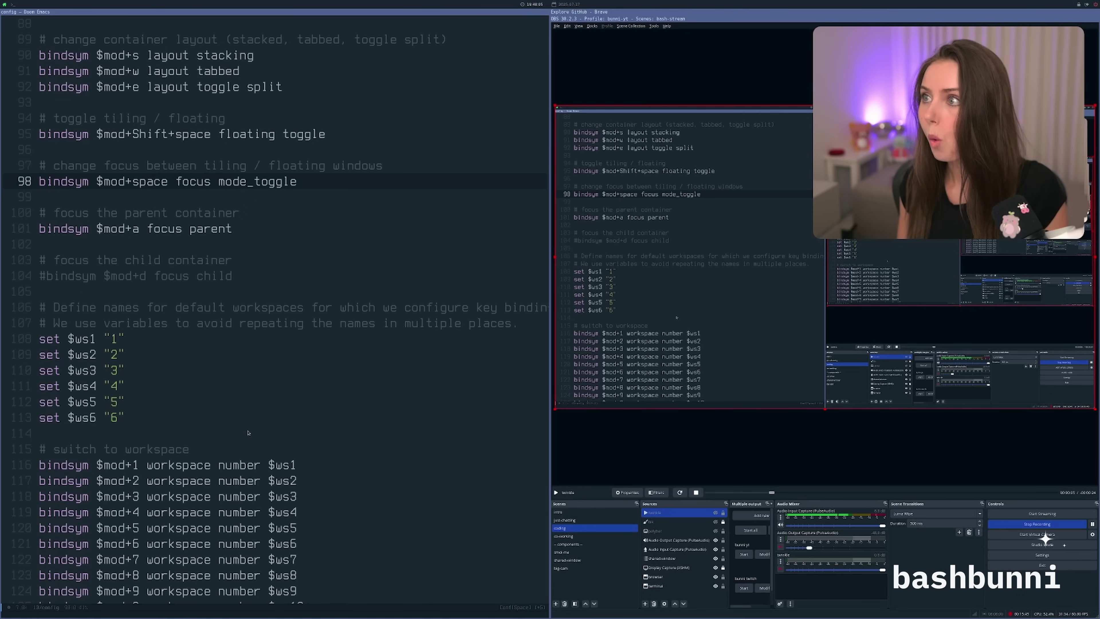
key(super+Left)
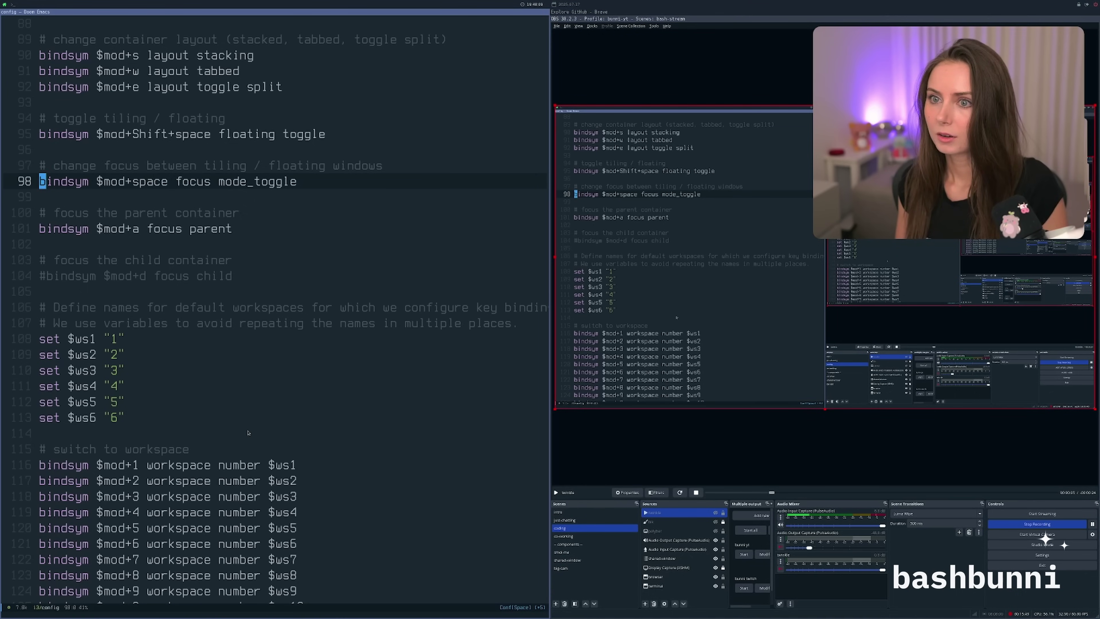
key(super+Right)
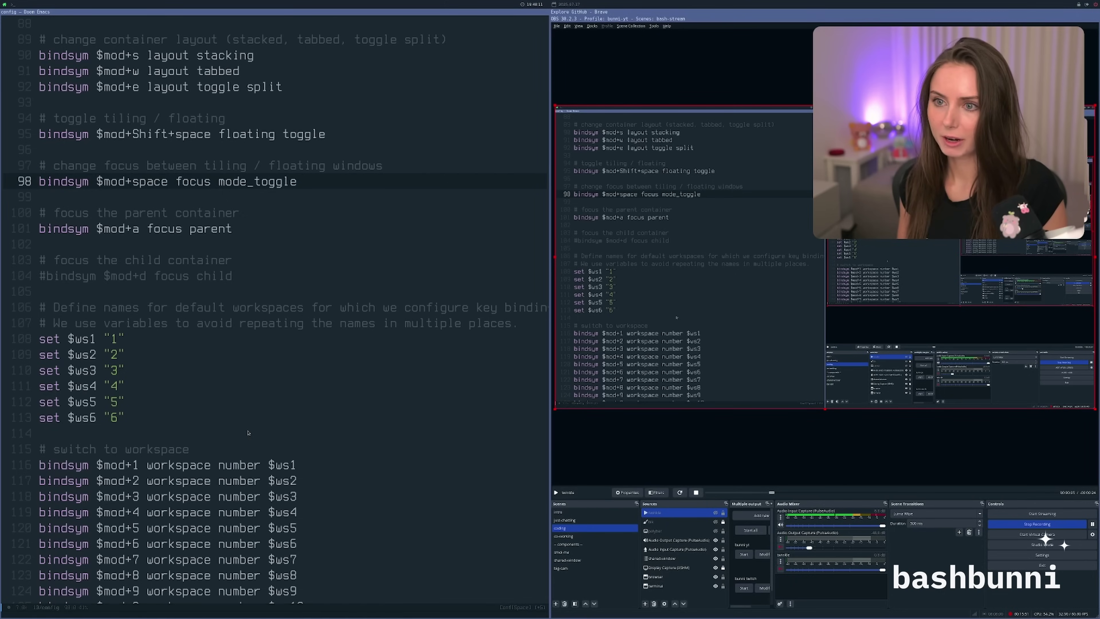
- Cycle the layout through tabbed, stacking and tabbed, and move the editor cursor up to the blank line below the floating toggle binding
key(super+w)
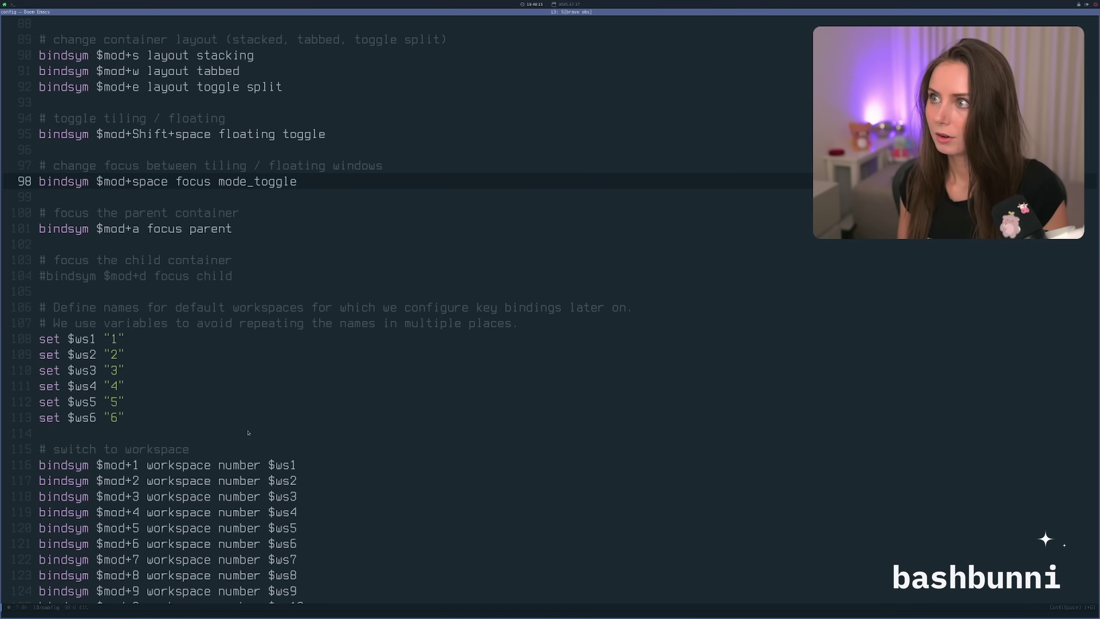
key(super+s)
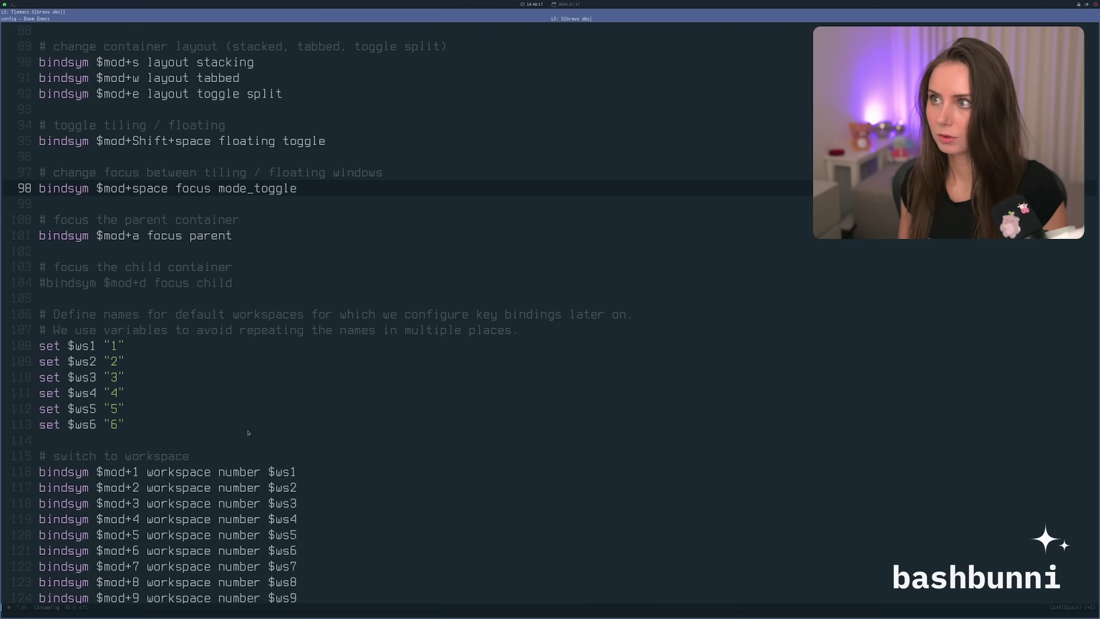
key(super+w)
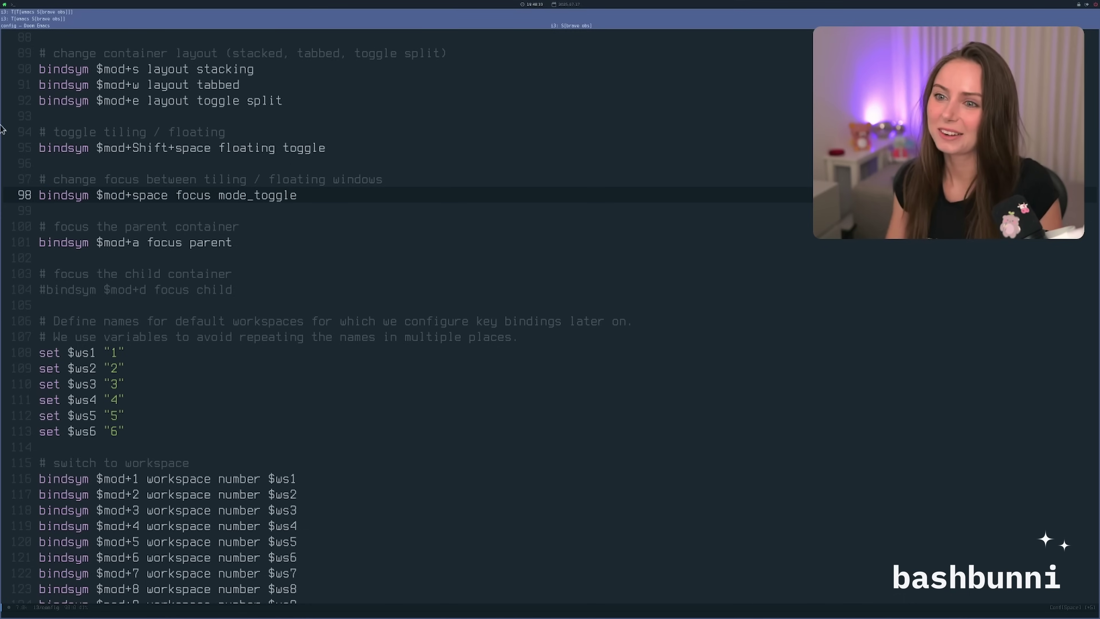
key(k)
key(k)
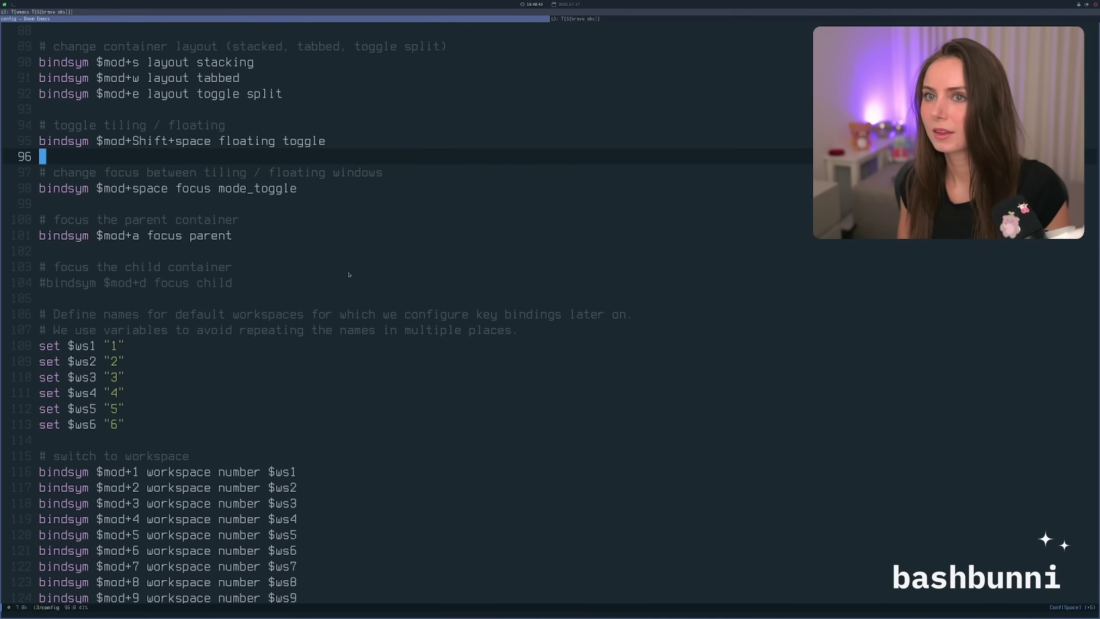
- Change the container layout back to a split, with the editor beside the browser and OBS container
key(super+e)
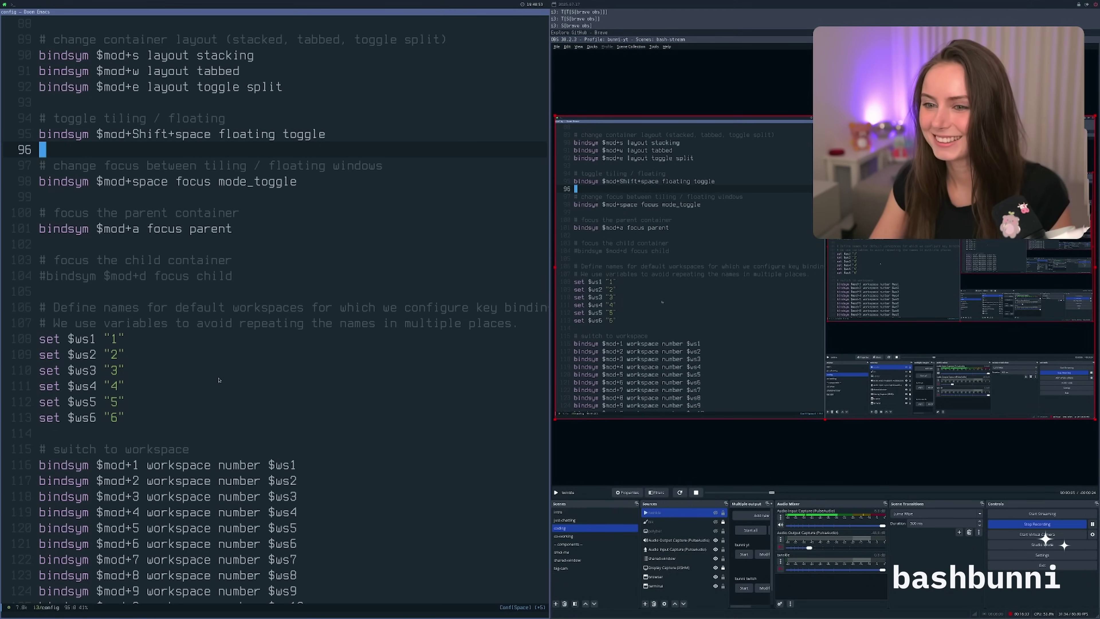
- Uncomment the $mod+d focus child binding on line 104 and save the config file
key(j)
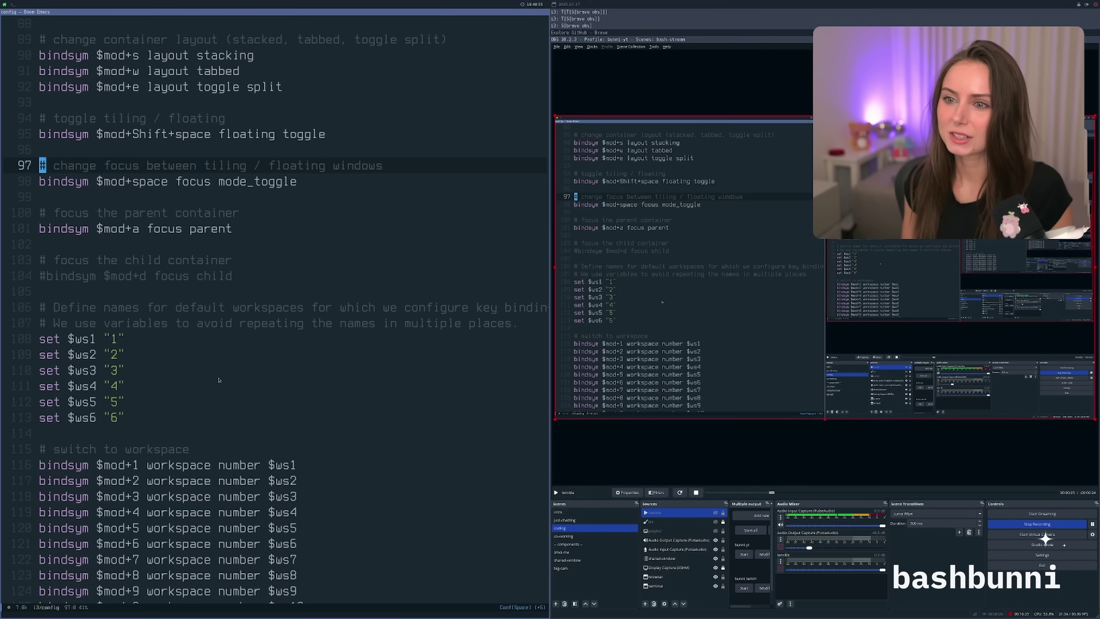
key(j)
key(j)
key(j)
key(j)
key(j)
key(j)
key(j)
text(x)
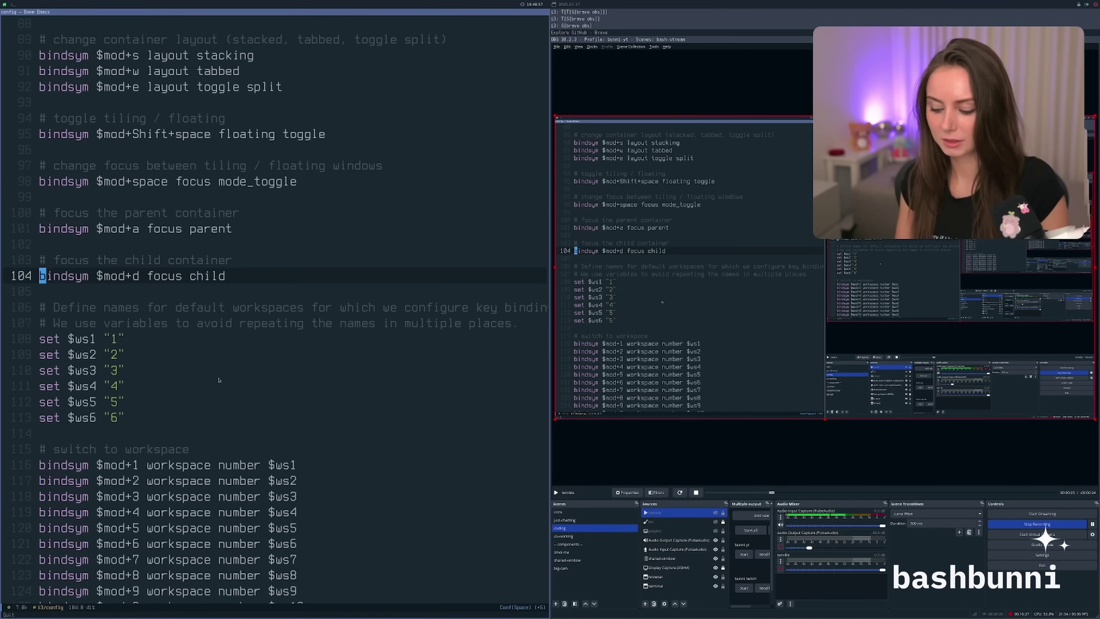
text(:w)
key(Return)
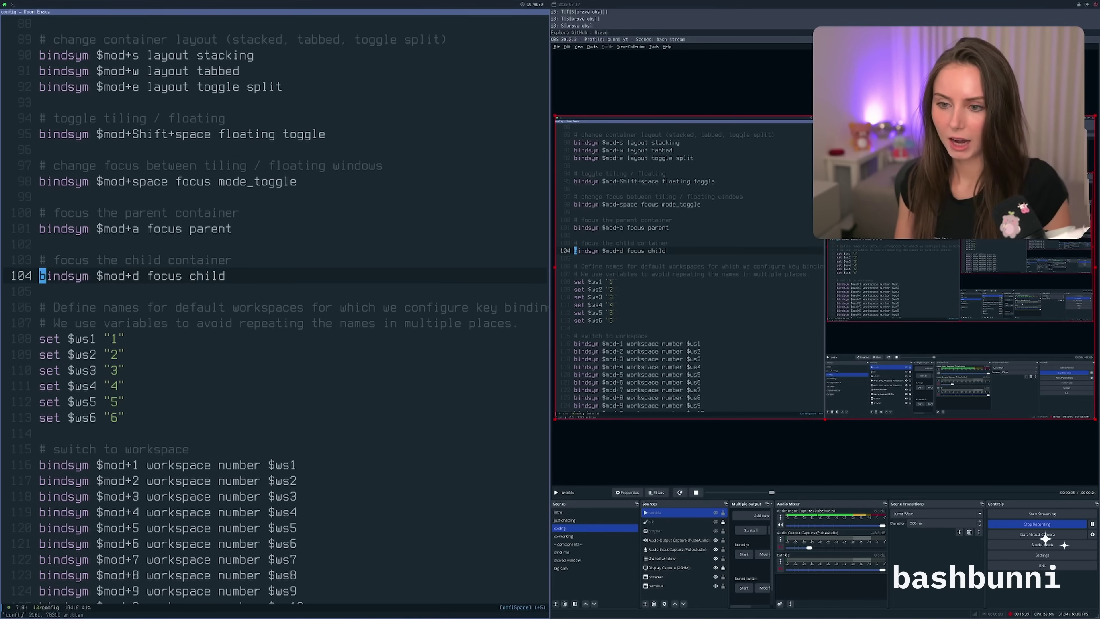
- Reload the i3 configuration and open the error log from the warning bar
key(super+shift+c)
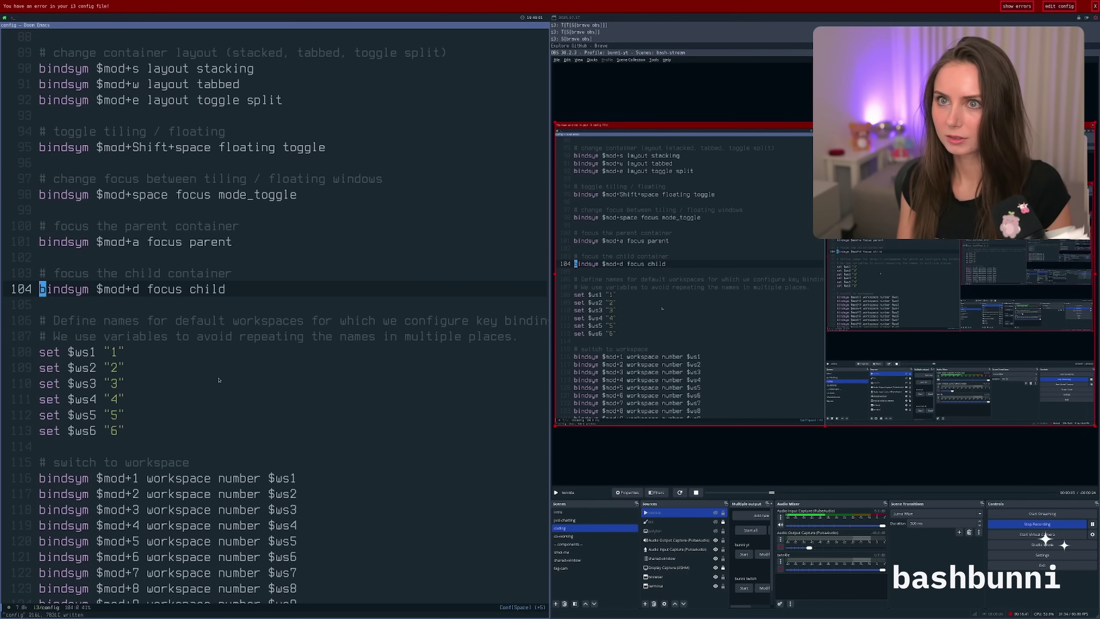
key(Escape)
key(super+Right)
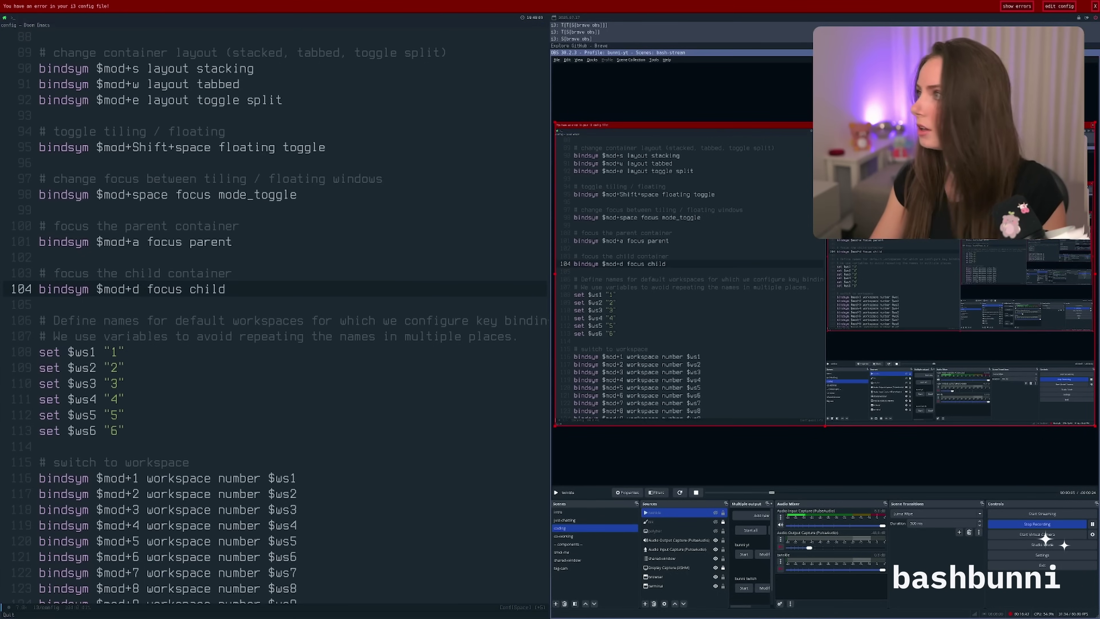
click(1018, 8)
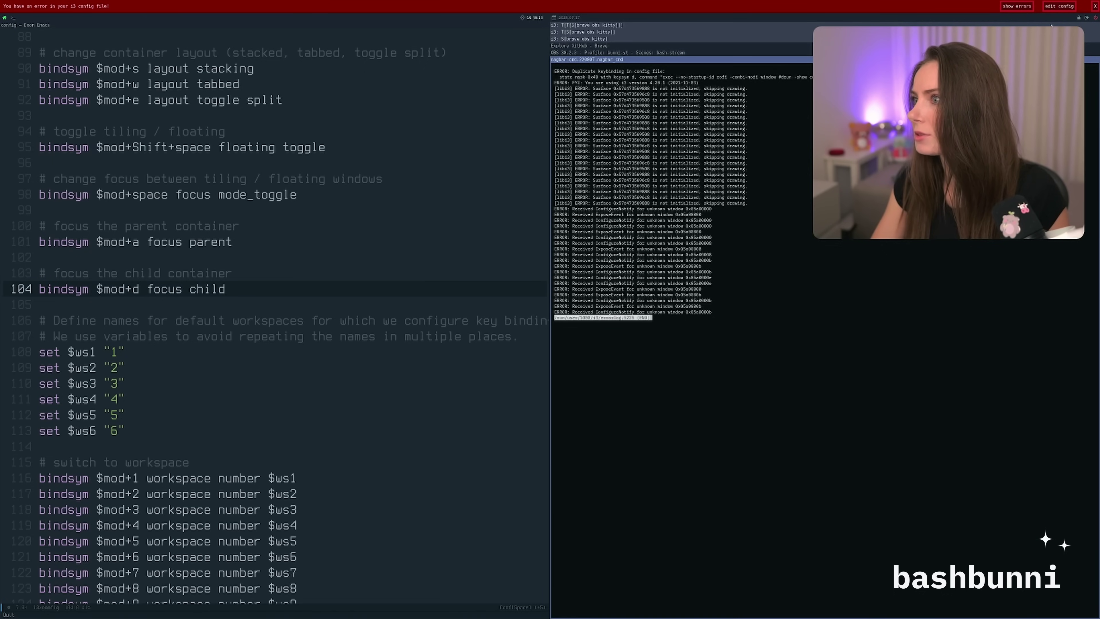
- Reload the i3 configuration again and close the error log window
key(super+shift+c)
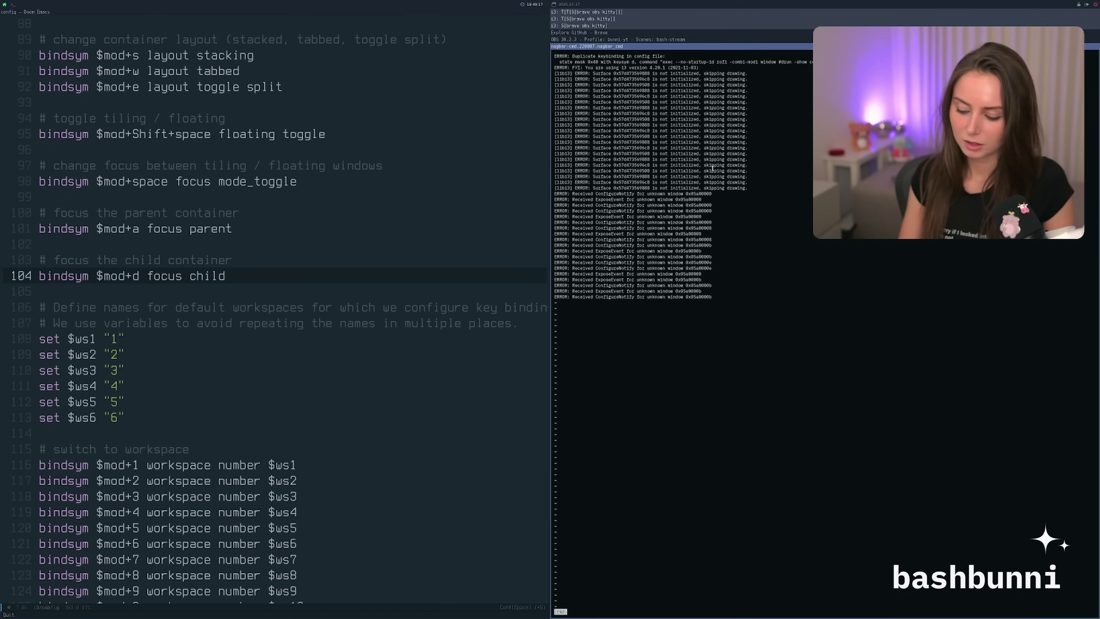
key(super+shift+q)
key(y)
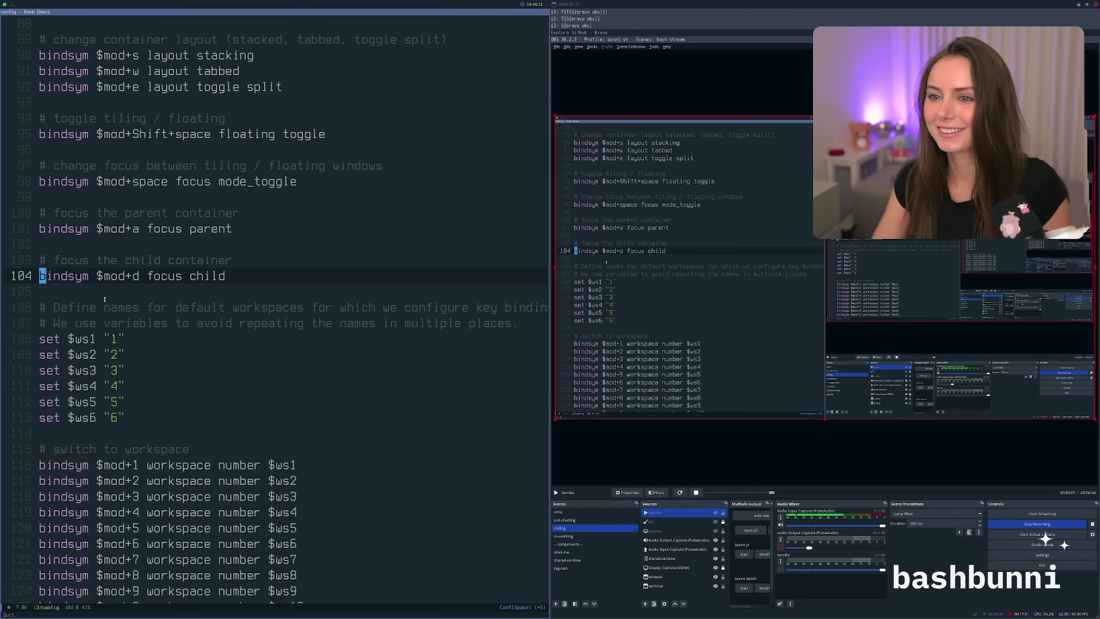
- Comment the $mod+d focus child binding on line 104 out again
key(g)
key(c)
key(c)
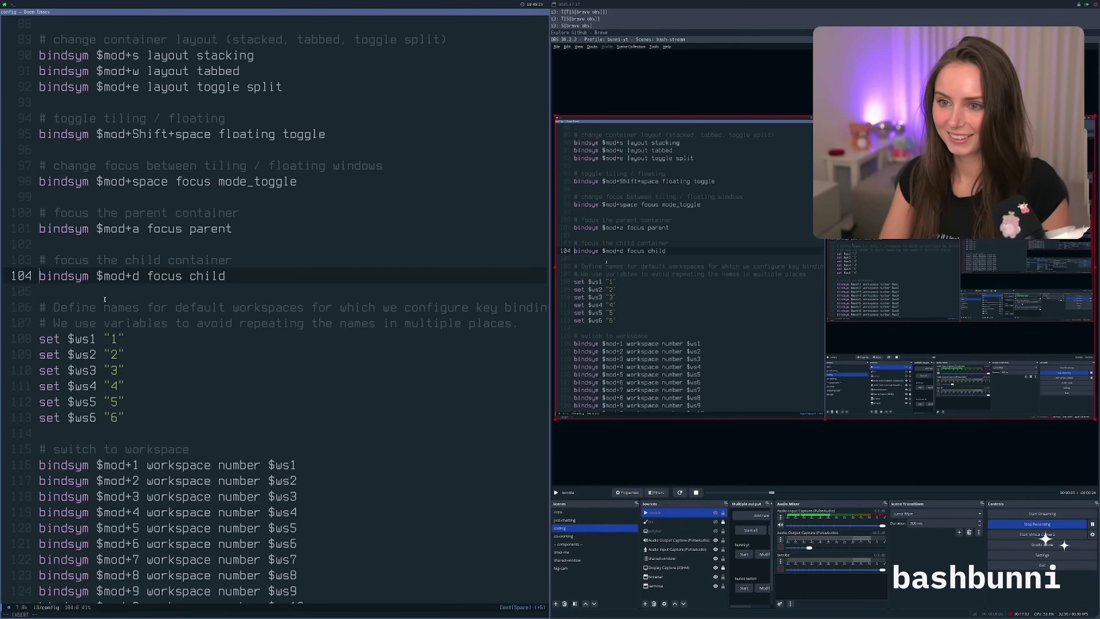
key(space)
key(f)
key(s)
key(Escape)
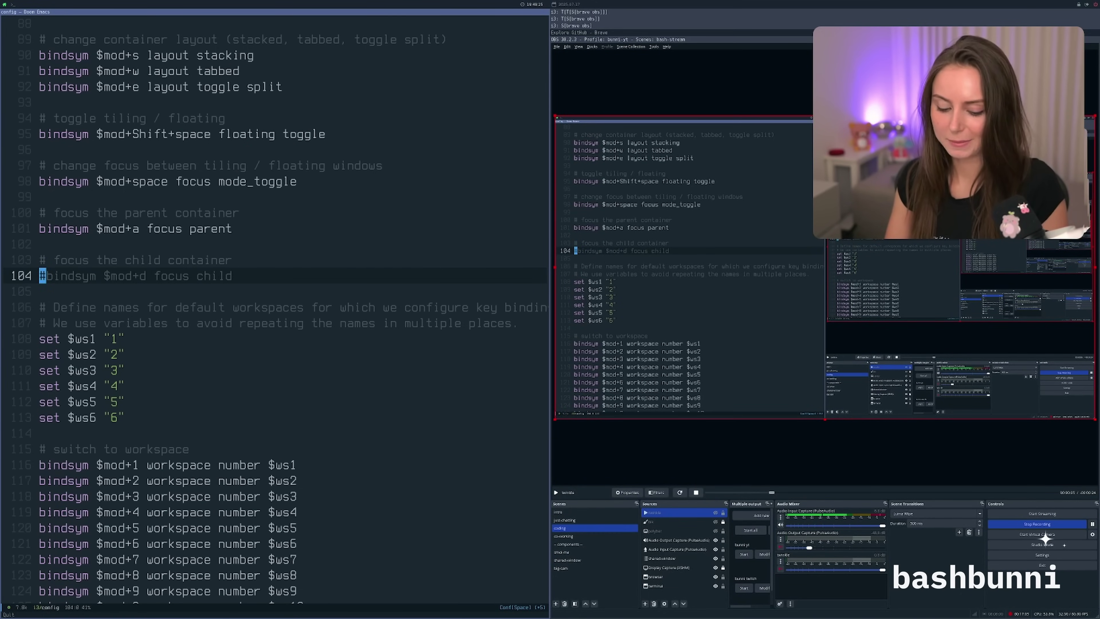
- Examine the workspace name variables, skim ahead through the workspace bindings, and return the cursor to the $ws6 definition
key(j)
key(j)
key(j)
key(j)
key(j)
key(j)
key(j)
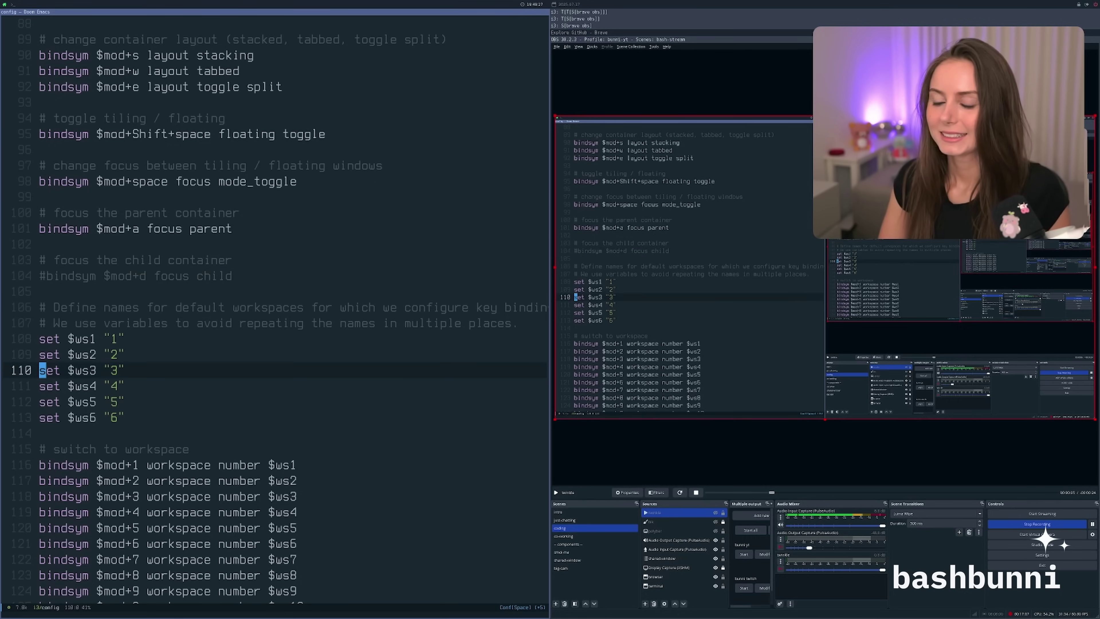
key(j)
key(j)
key(j)
key(j)
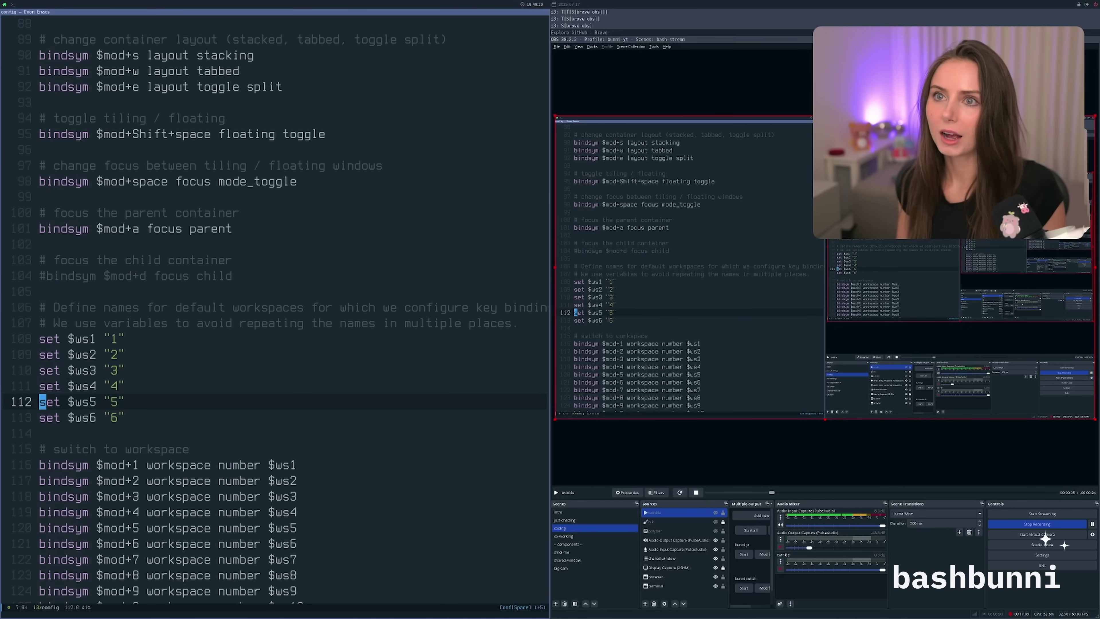
key(j)
key(j)
key(j)
key(j)
key(j)
key(j)
key(j)
key(j)
key(j)
key(j)
key(j)
key(j)
key(j)
key(j)
key(j)
key(j)
key(j)
key(j)
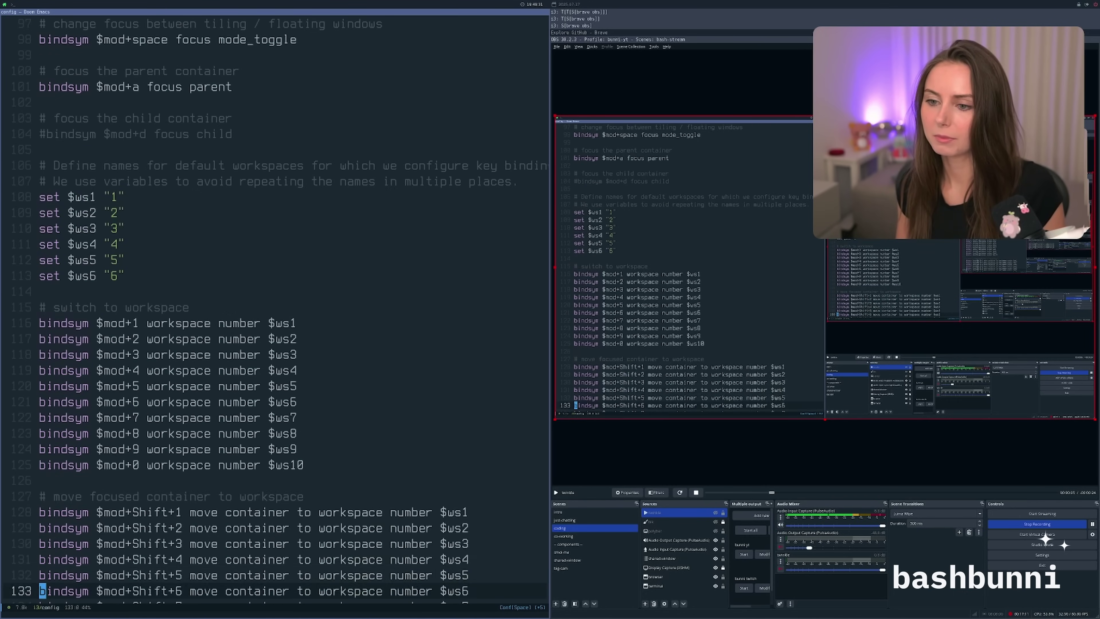
key(k)
key(k)
key(k)
key(k)
click(43, 275)
scroll(105, 299, down, 5)
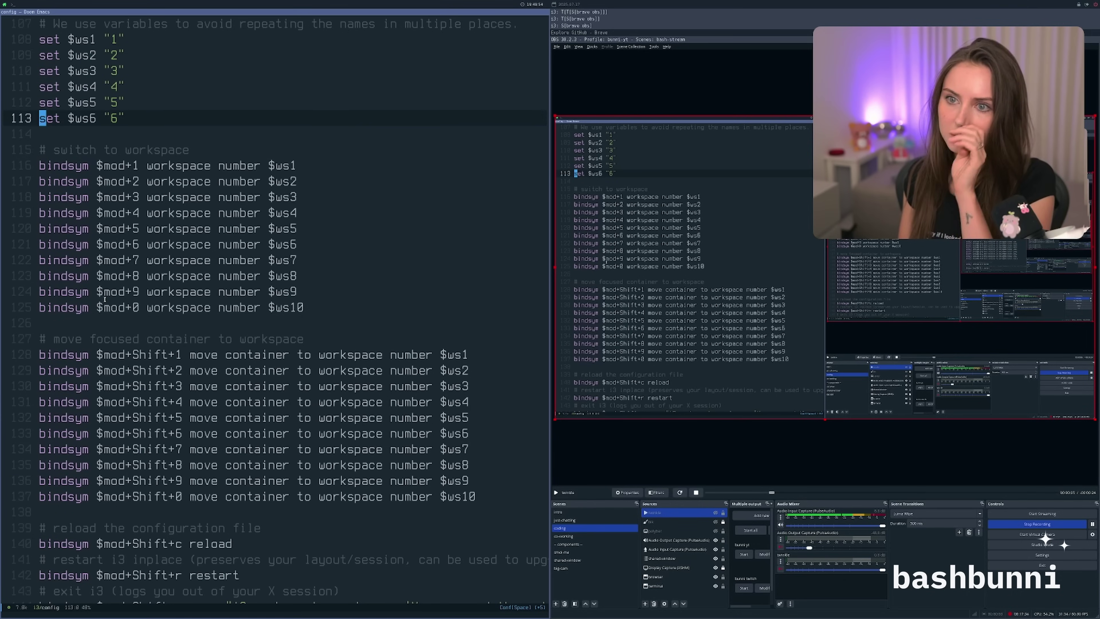
- Examine the bindings that switch to a workspace and those that move the focused container to one
key(j)
key(j)
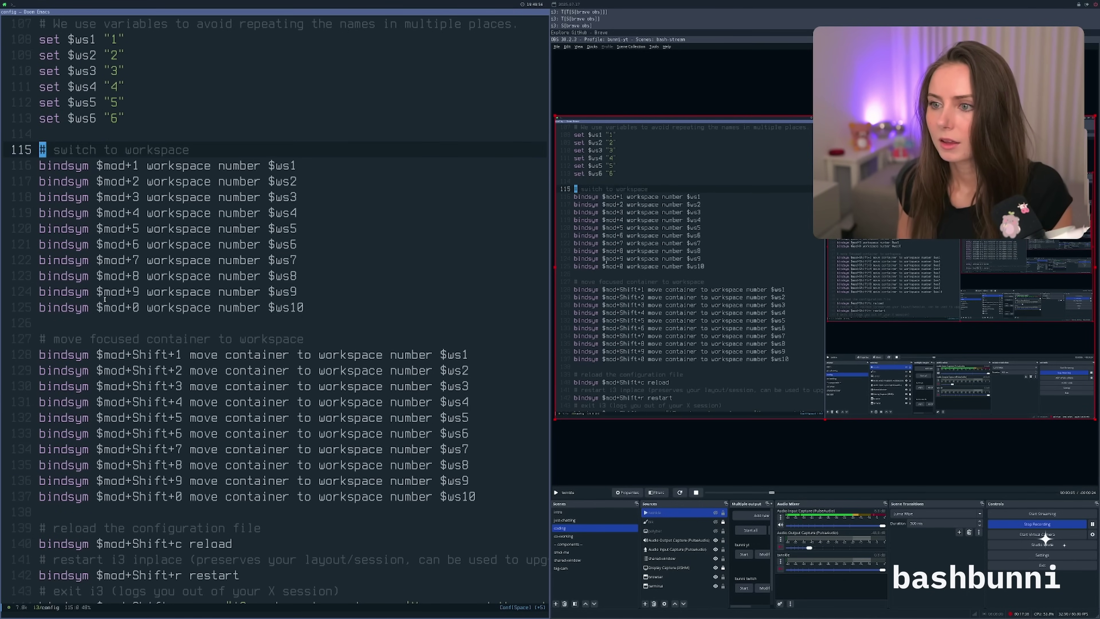
key(9)
key(j)
key(k)
key(k)
key(k)
key(j)
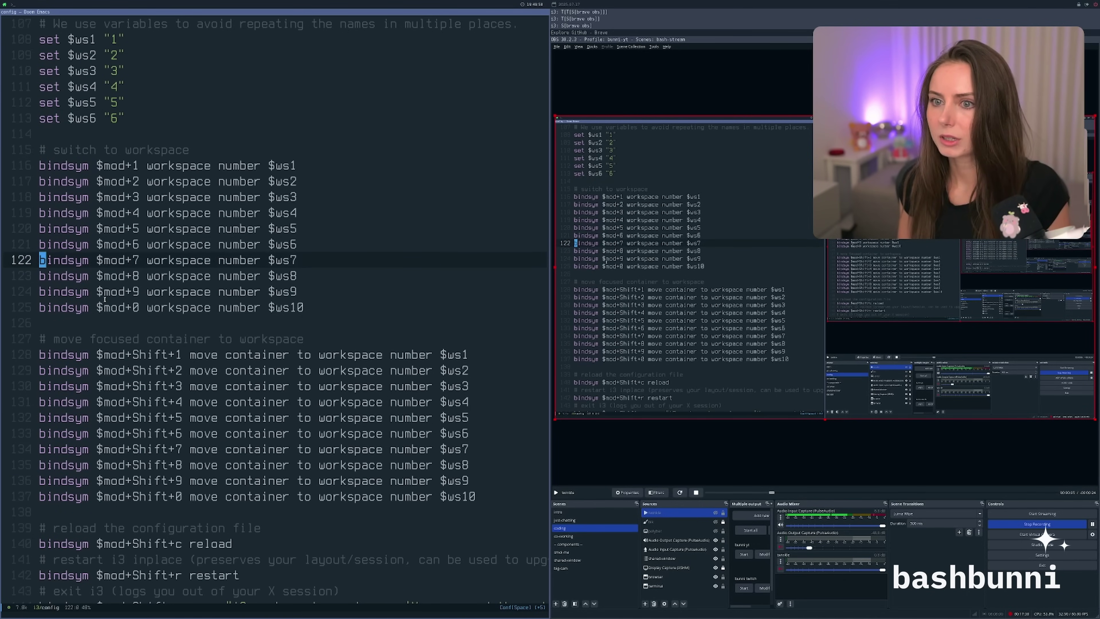
key(j)
key(j)
key(j)
key(j)
key(j)
key(j)
key(j)
key(j)
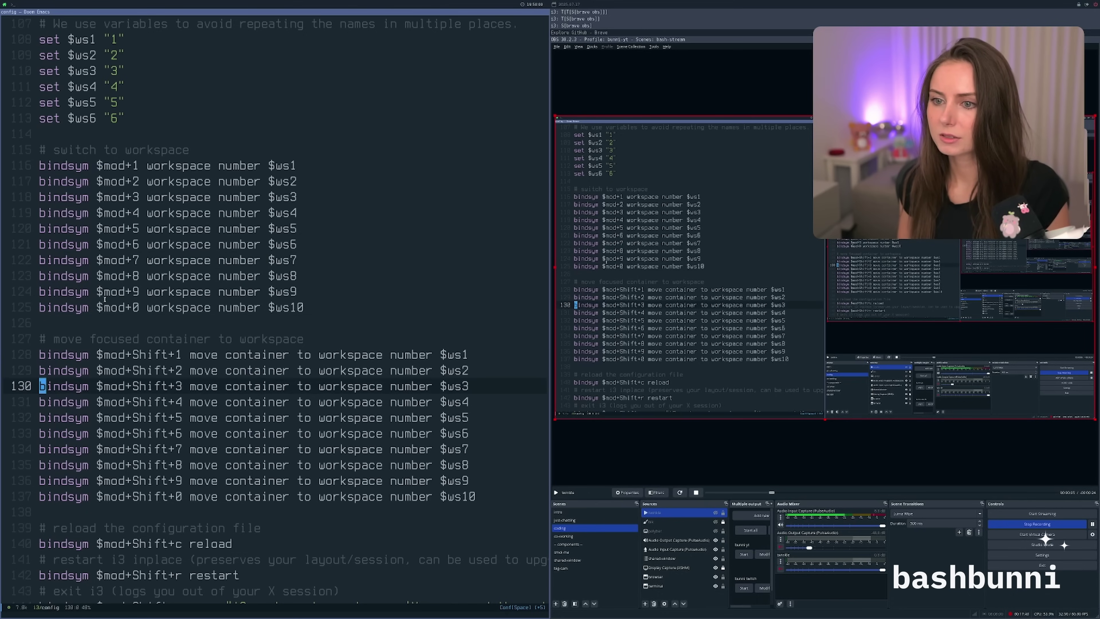
key(j)
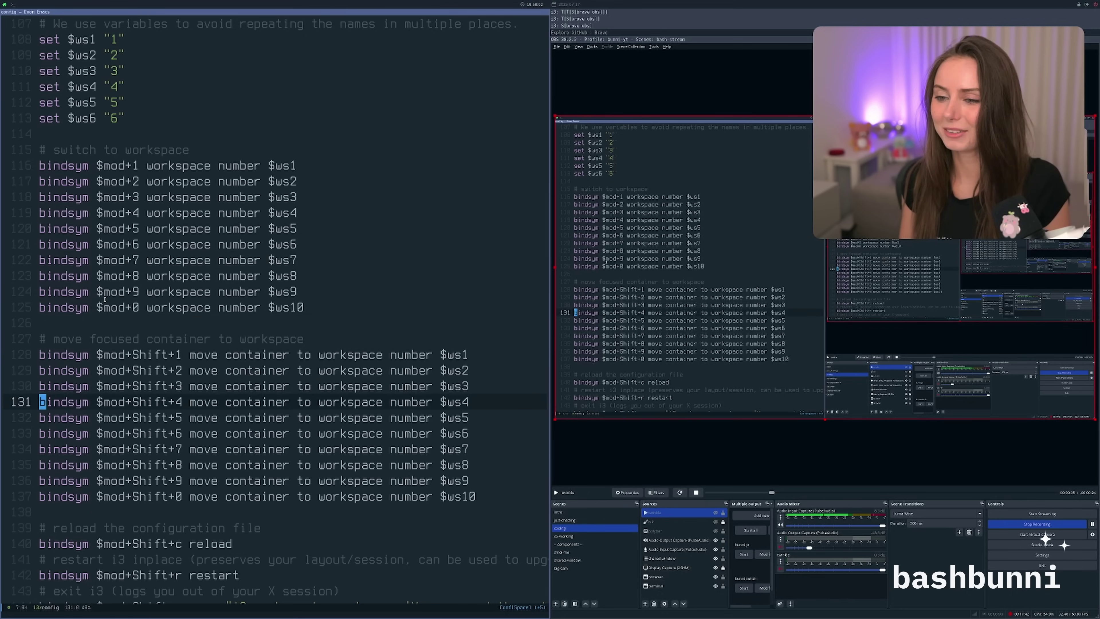
- Read through the reload, restart and exit bindings and on to the arrow-key bindings of the resize mode
key(j)
key(j)
key(j)
key(j)
key(j)
key(j)
key(j)
key(j)
key(j)
key(j)
key(j)
key(j)
key(j)
key(j)
key(j)
key(j)
key(j)
key(j)
key(j)
key(j)
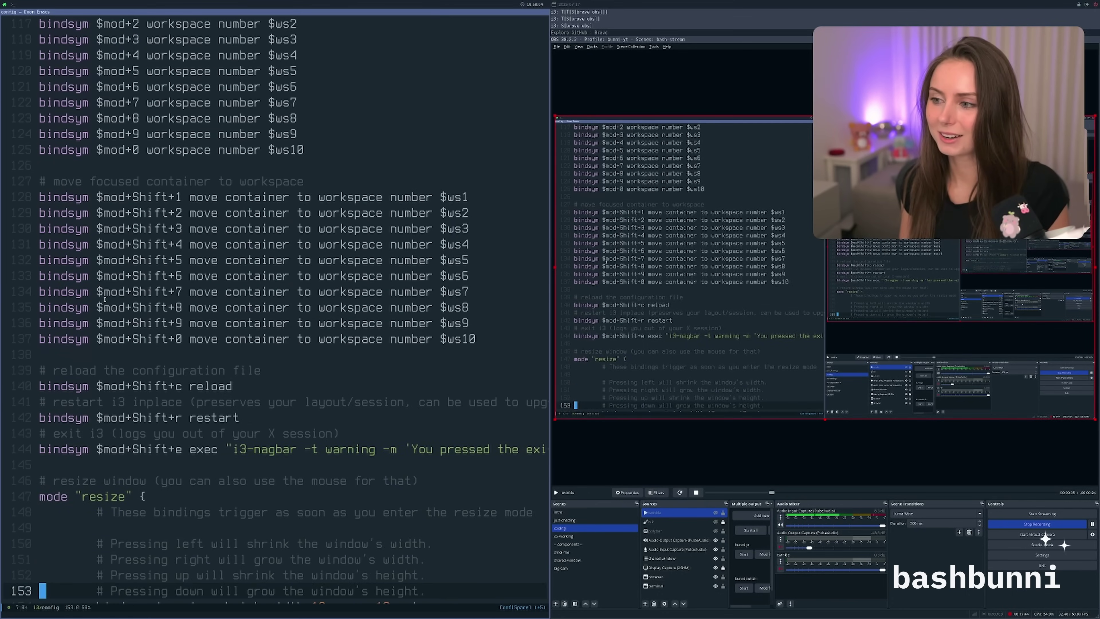
key(j)
key(j)
key(j)
key(j)
key(j)
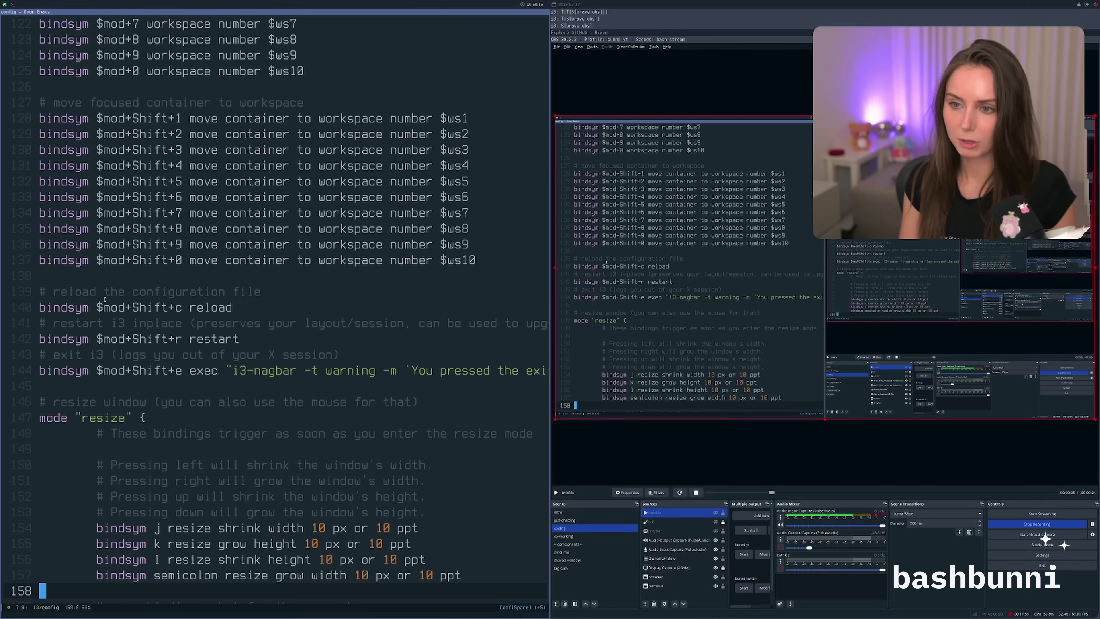
key(j)
key(j)
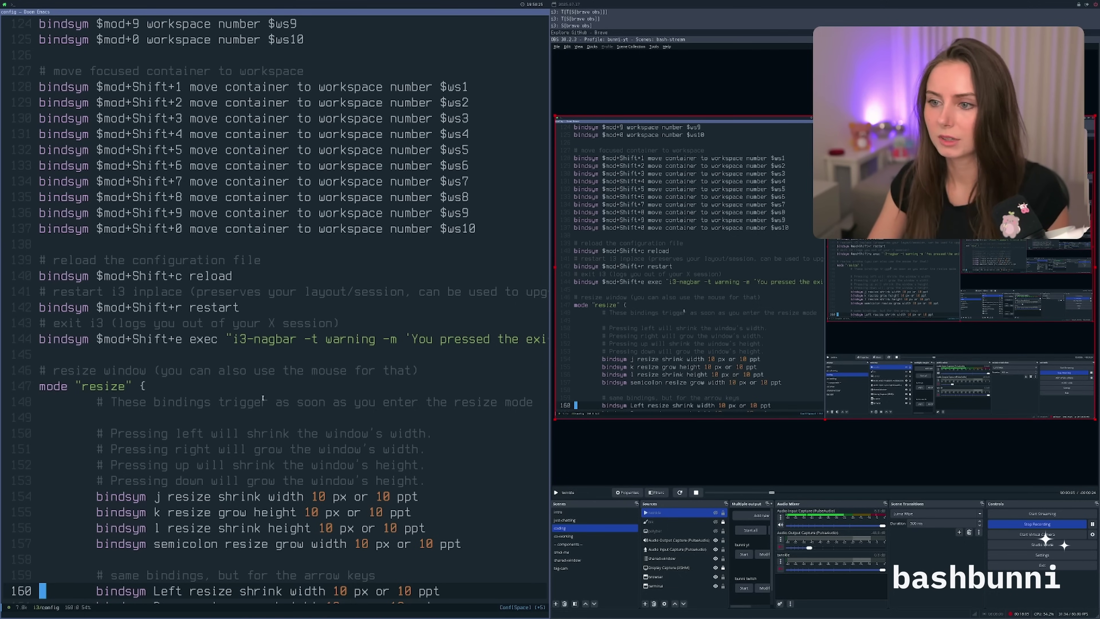
- Look ahead to the Dracula colour and bar sections and return to the resize mode block
scroll(250, 395, down, 10)
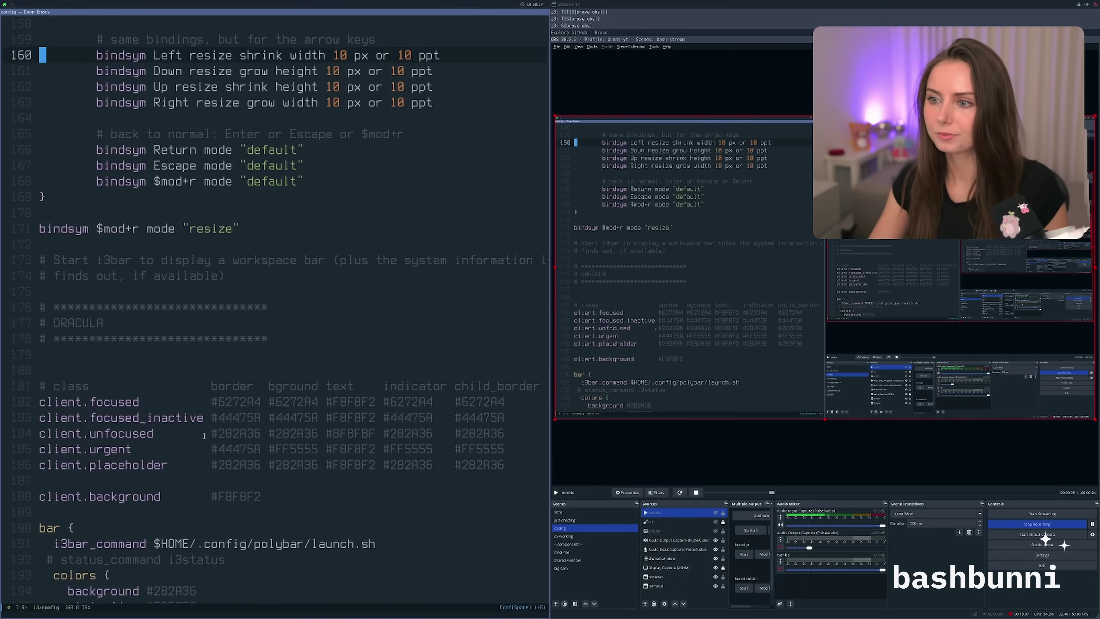
scroll(205, 437, up, 4)
scroll(159, 367, up, 1)
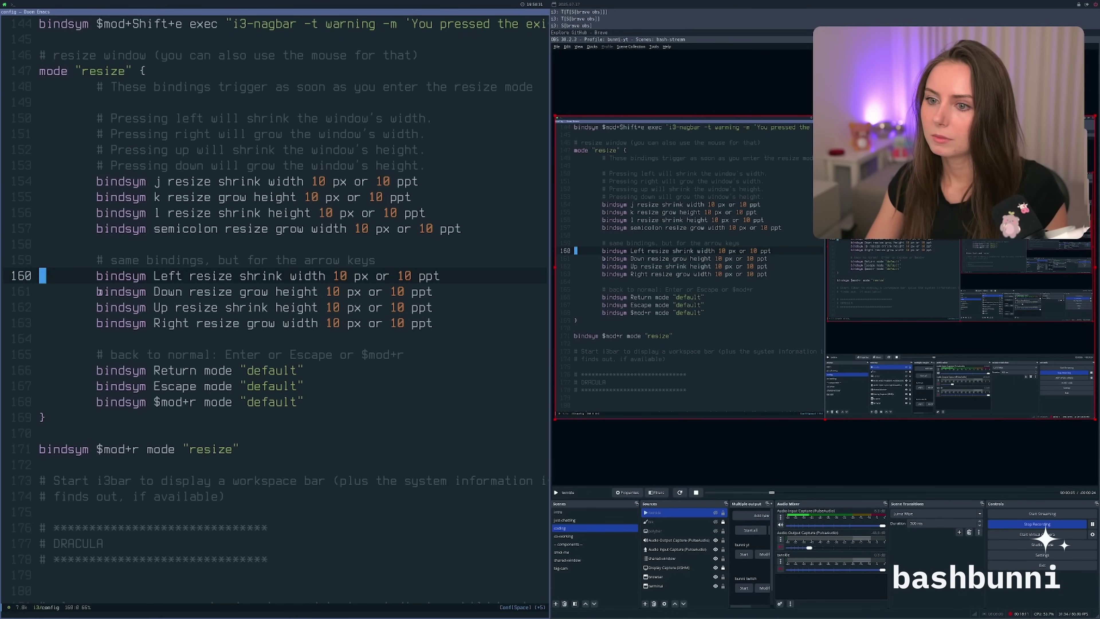
scroll(80, 81, up, 1)
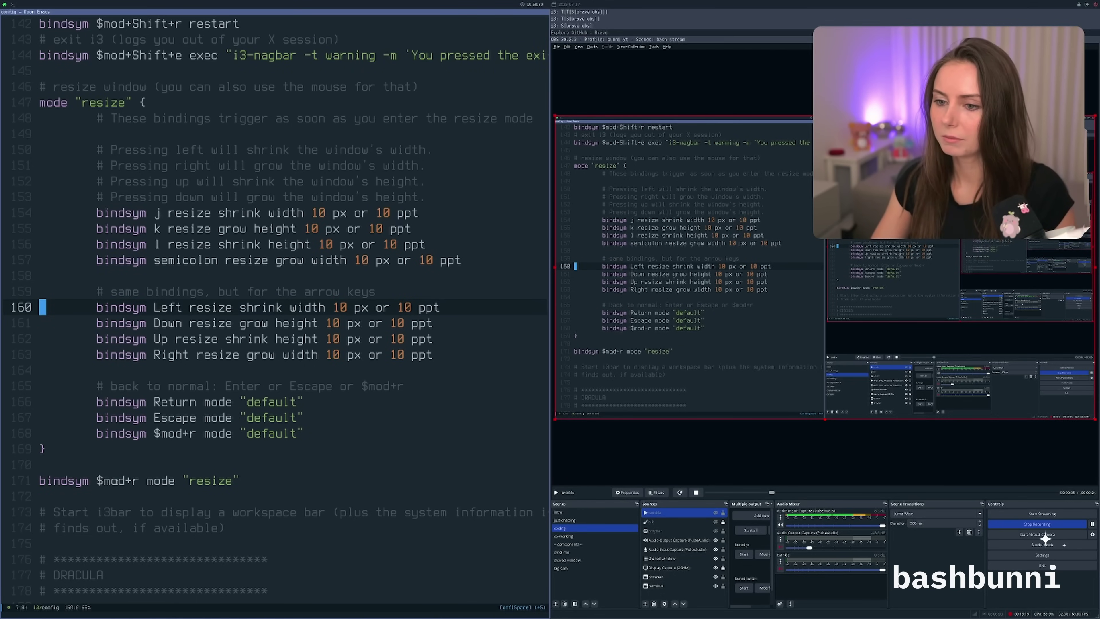
- In resize mode, narrow and widen the editor window in turn, finishing at about 60 percent of the screen width
key(Left)
key(Left)
key(Right)
key(Right)
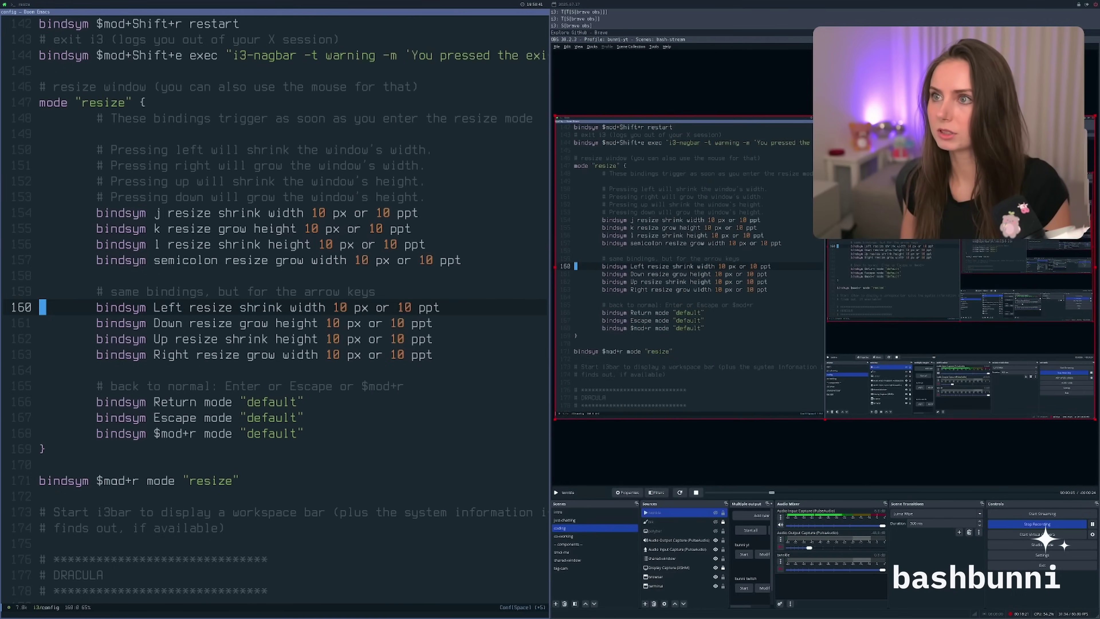
key(Left)
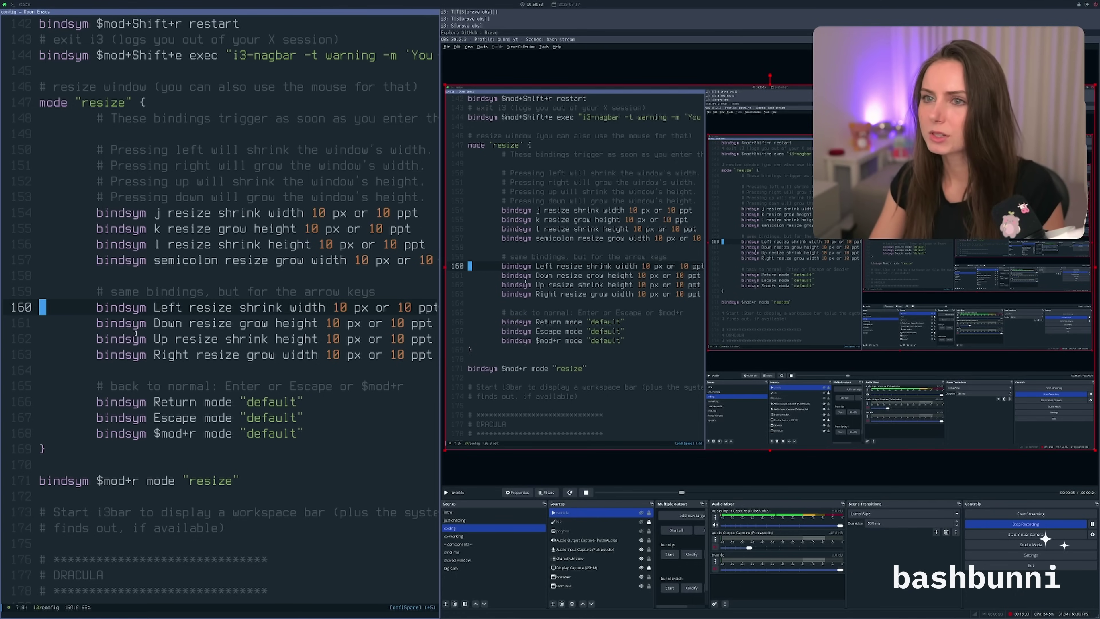
key(super+Right)
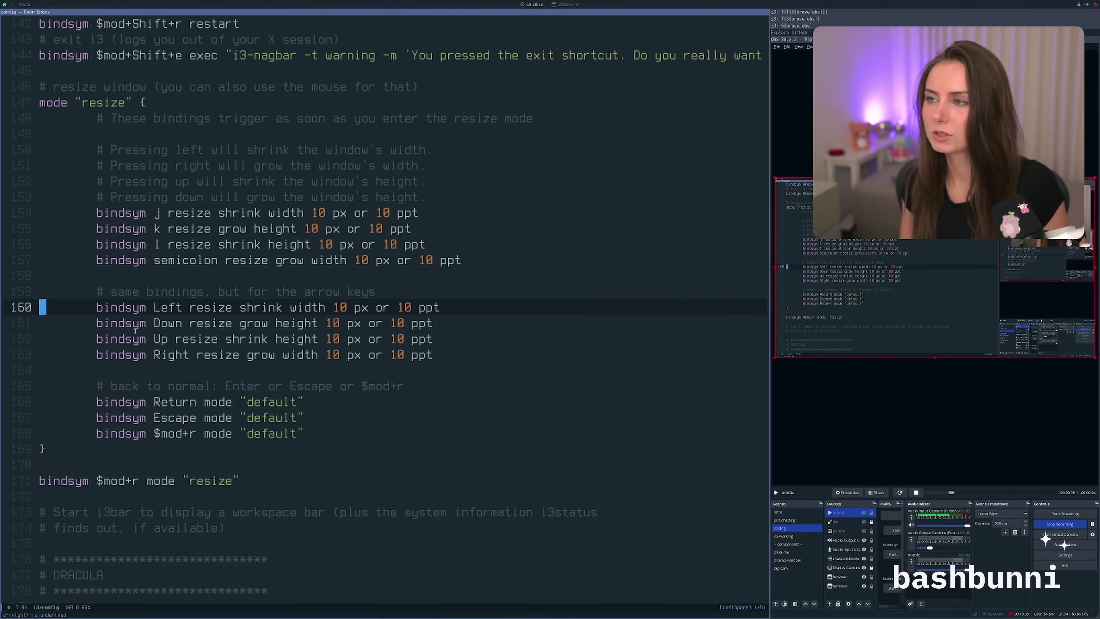
key(Right)
key(Right)
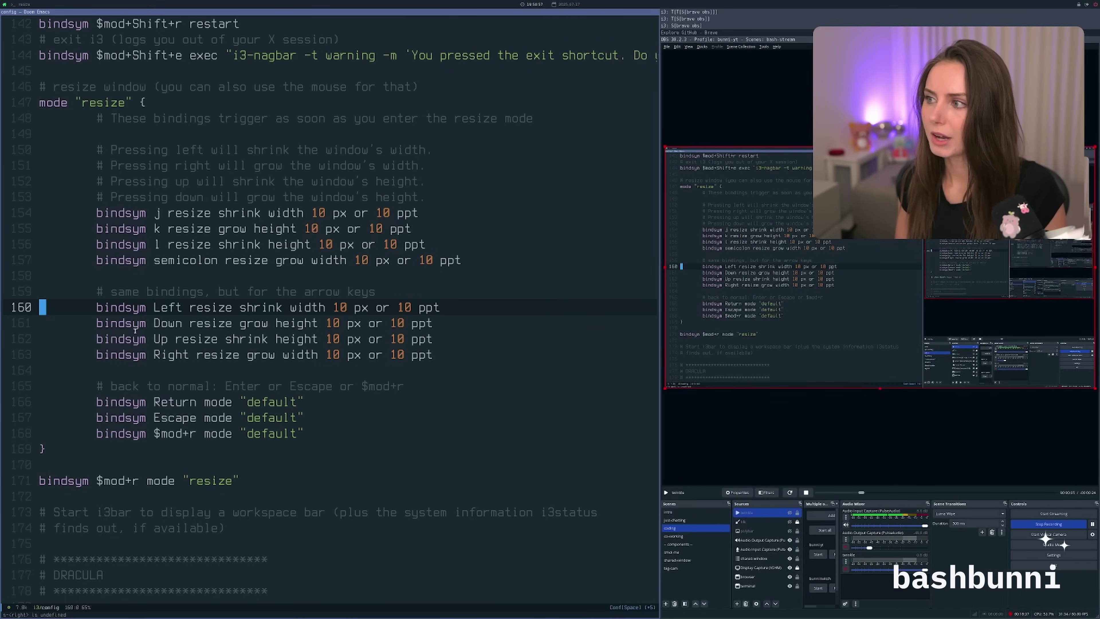
key(Left)
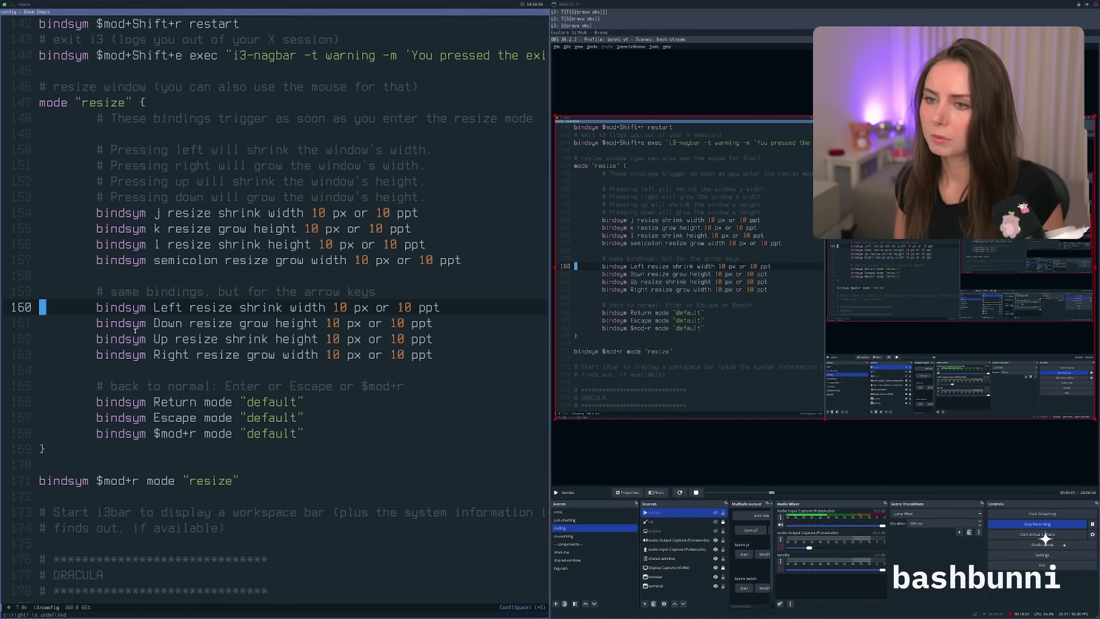
key(Right)
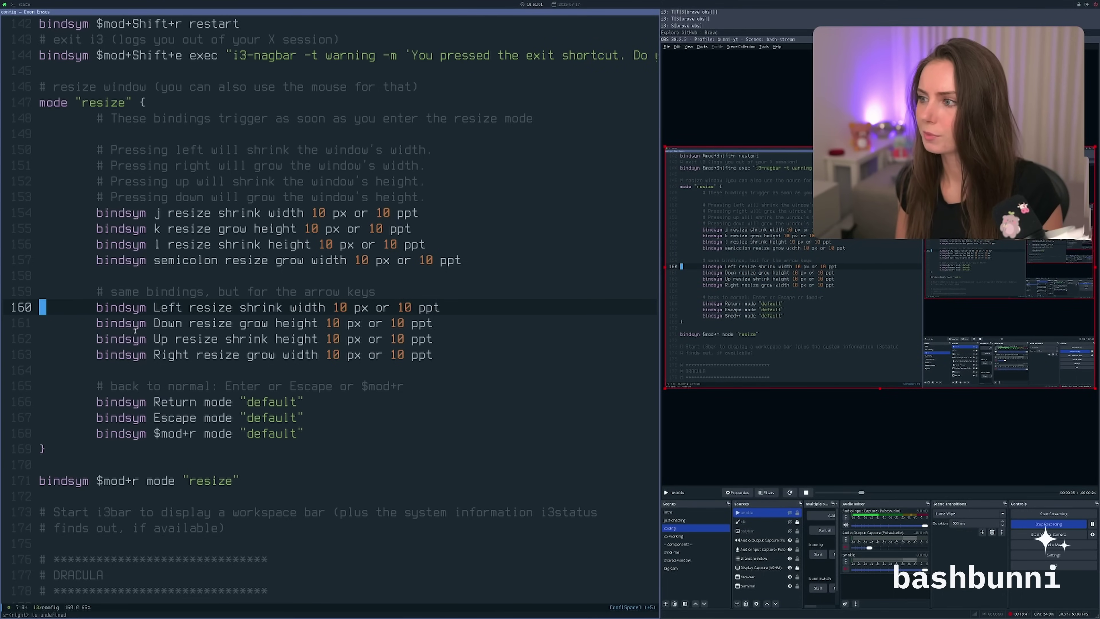
- Examine the bindings that return to default mode and the $mod+r binding on line 171 that enters resize mode
key(j)
key(j)
key(j)
key(j)
key(j)
key(j)
key(j)
key(j)
key(j)
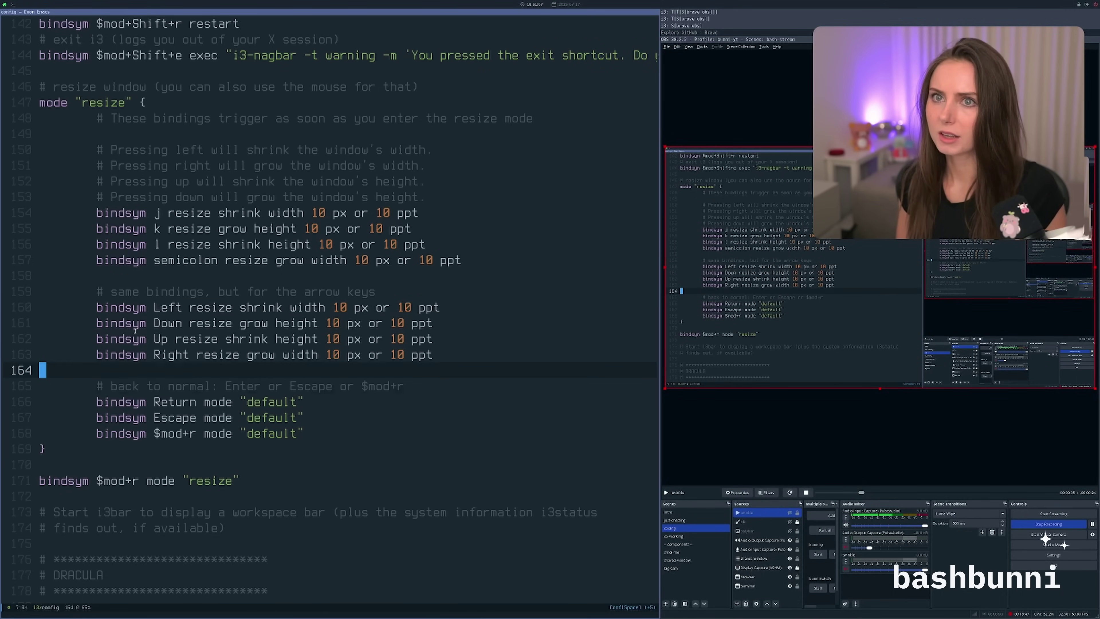
key(j)
key(j)
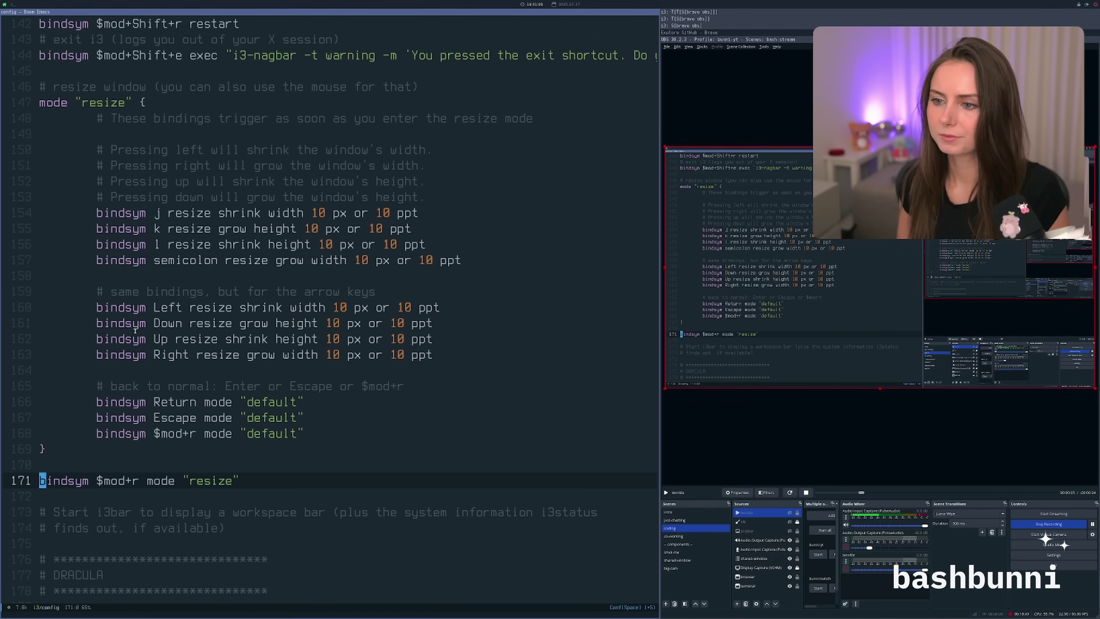
- Examine the Dracula client colours and the bar block with its polybar launch command, down to the binding_mode line
key(j)
key(j)
key(j)
key(j)
key(j)
key(j)
key(j)
key(j)
key(j)
key(j)
key(j)
key(j)
key(j)
key(j)
key(j)
key(j)
key(j)
key(j)
key(j)
key(j)
key(k)
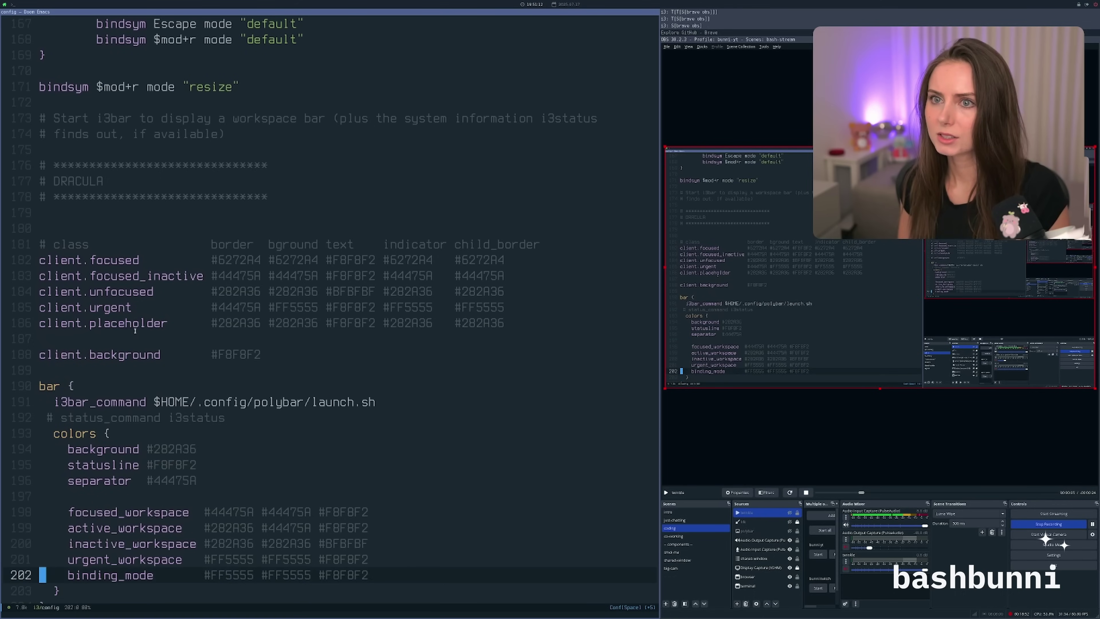
- Examine the bar block from its colours up to the polybar launch command and the commented-out status_command line
key(k)
key(k)
key(k)
key(k)
key(k)
key(k)
key(k)
key(k)
key(k)
key(k)
key(k)
key(j)
key(k)
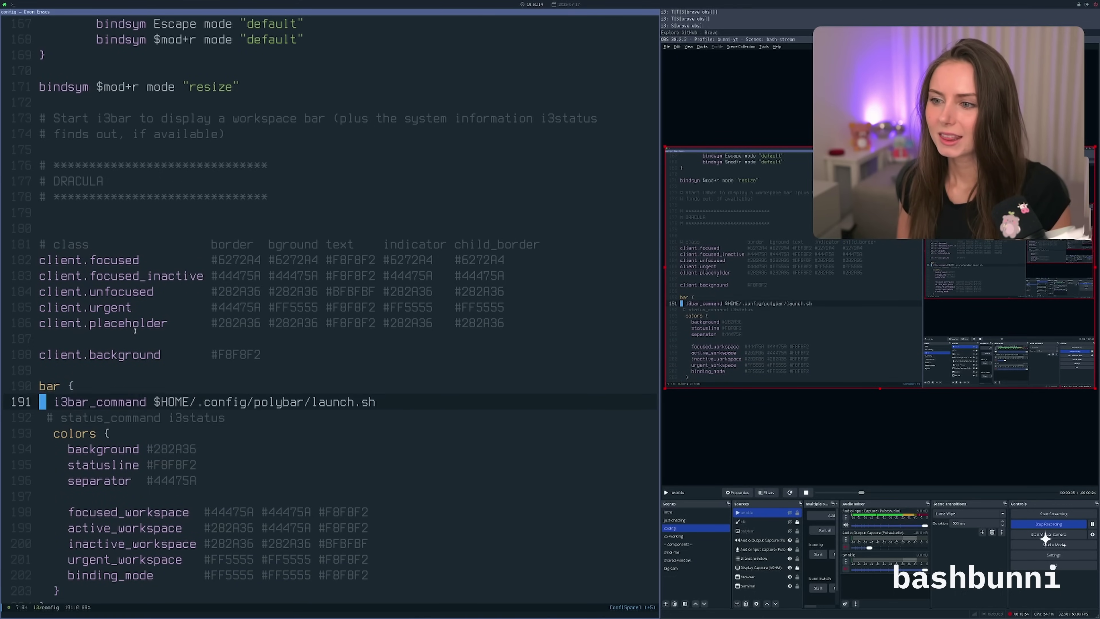
key(k)
key(j)
key(j)
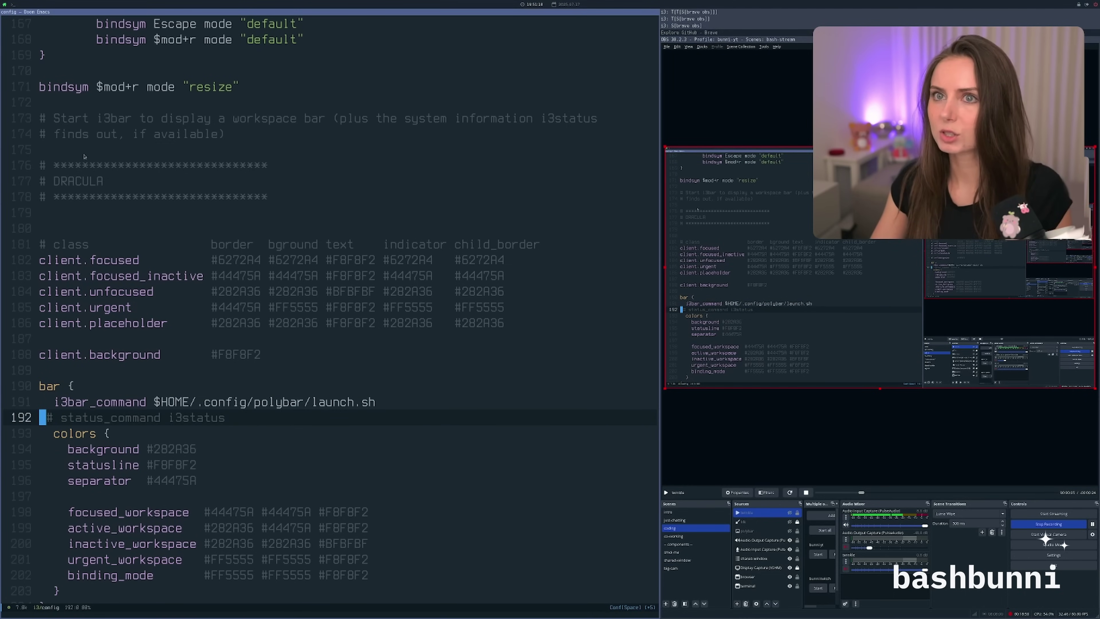
- Restart i3 in place to relaunch the polybar, and switch to workspace 1
key(super+shift+r)
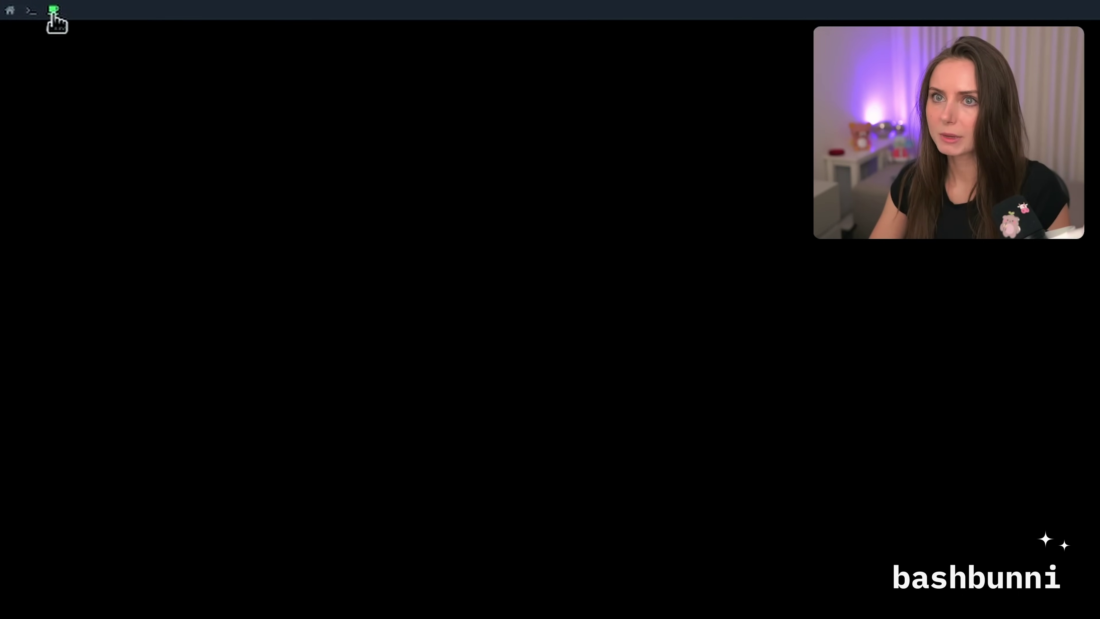
key(super+1)
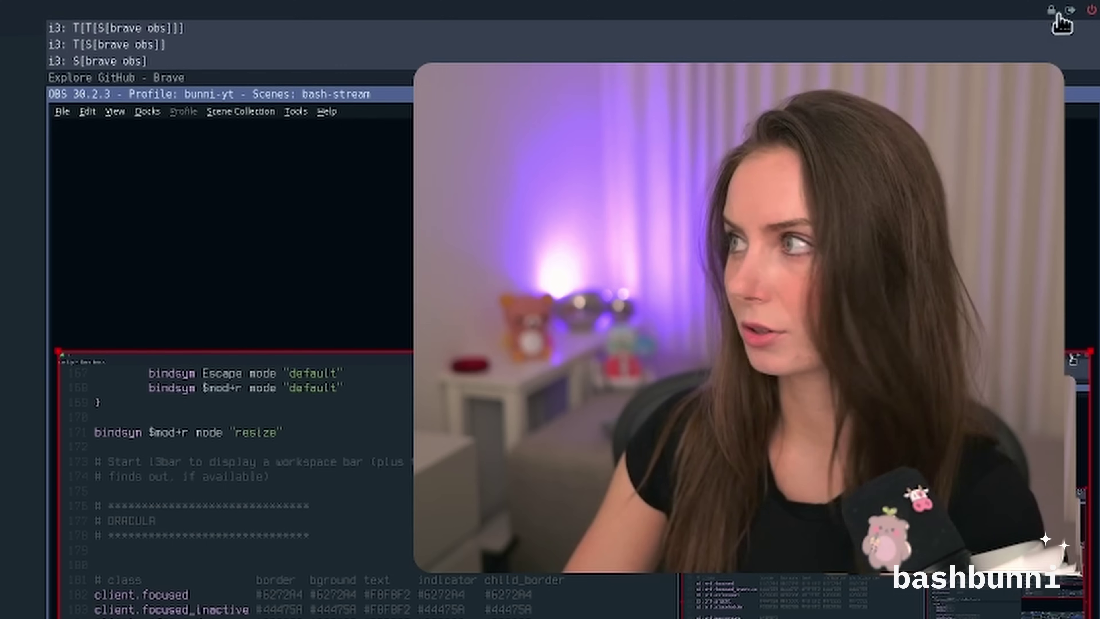
key(super+Down)
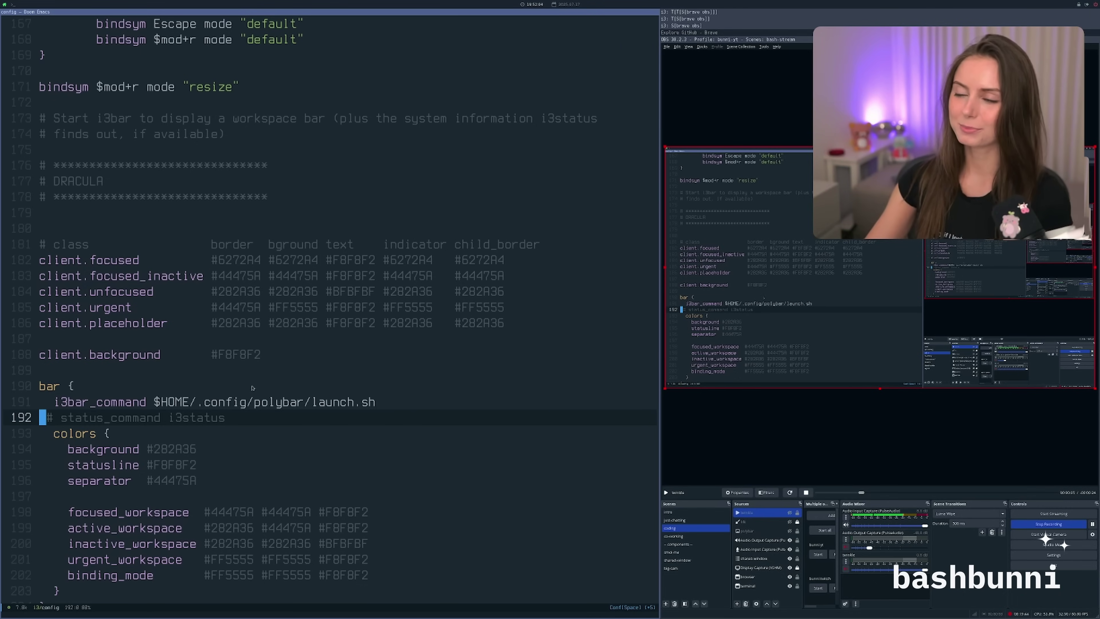
- Look over the Dracula and bar sections and the remaining dmenu and monitor sections, stopping at line 205 below the bar block
scroll(253, 386, down, 1)
key(braceright)
key(braceright)
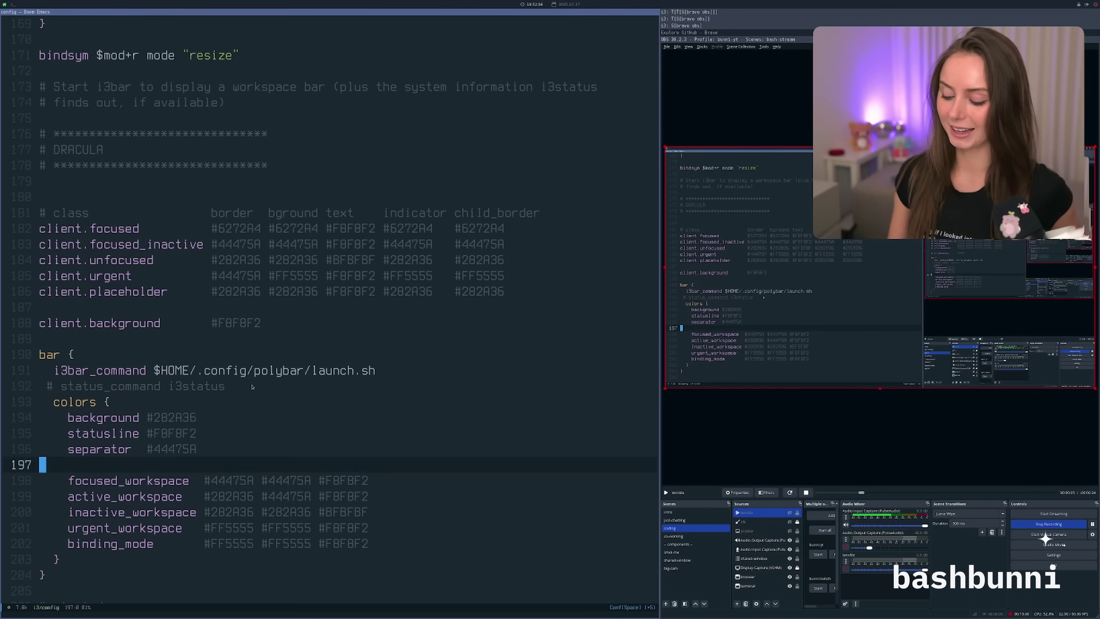
key(braceright)
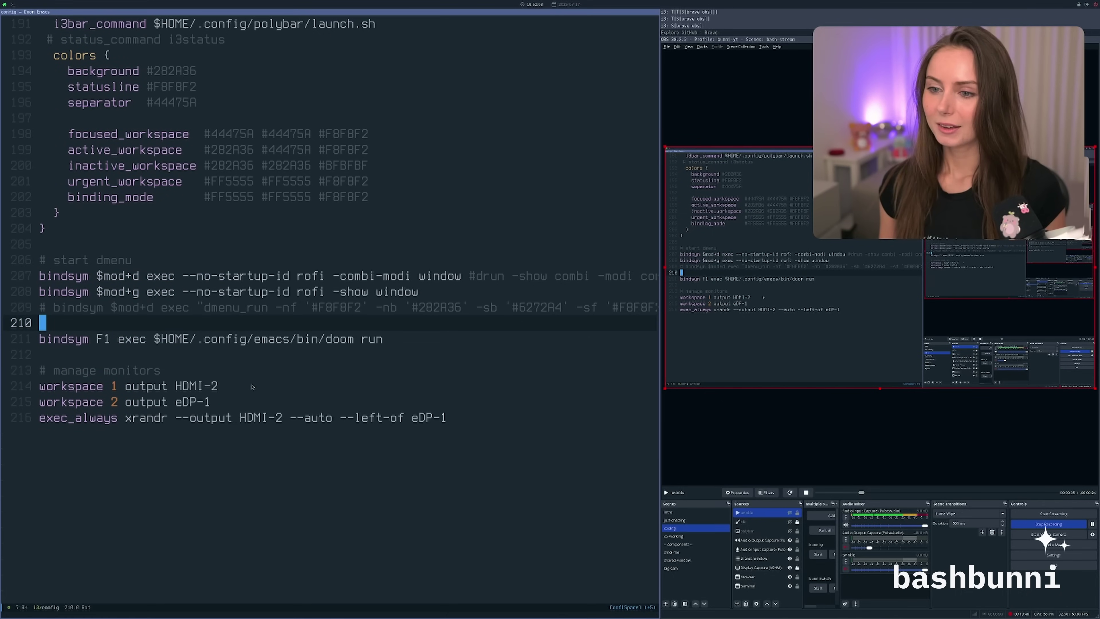
key(braceleft)
key(k)
key(k)
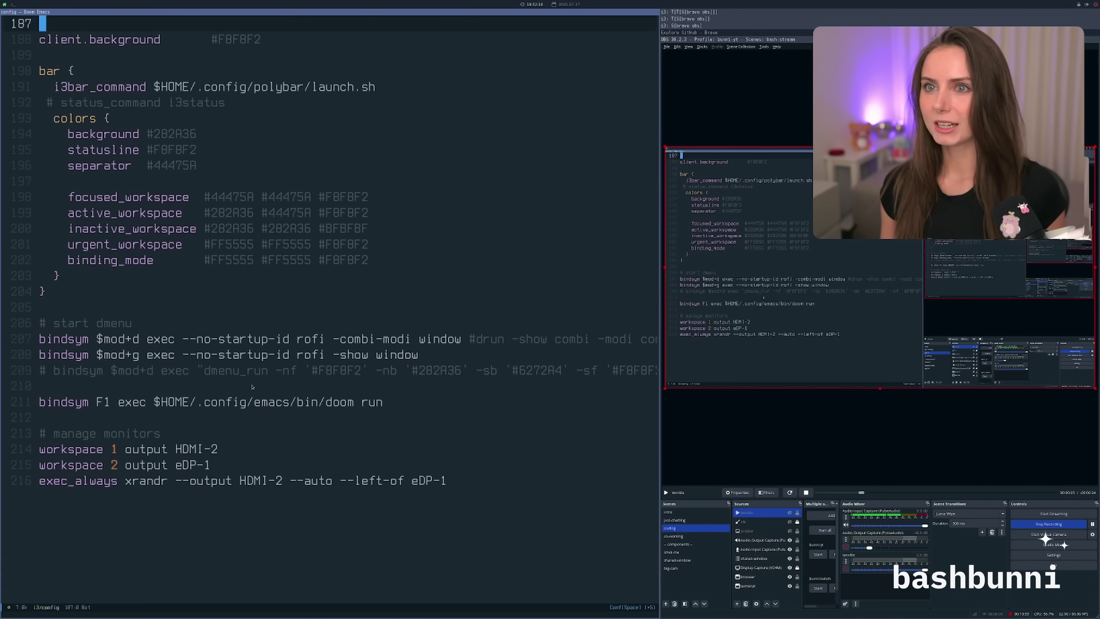
key(z)
key(z)
key(braceright)
key(braceright)
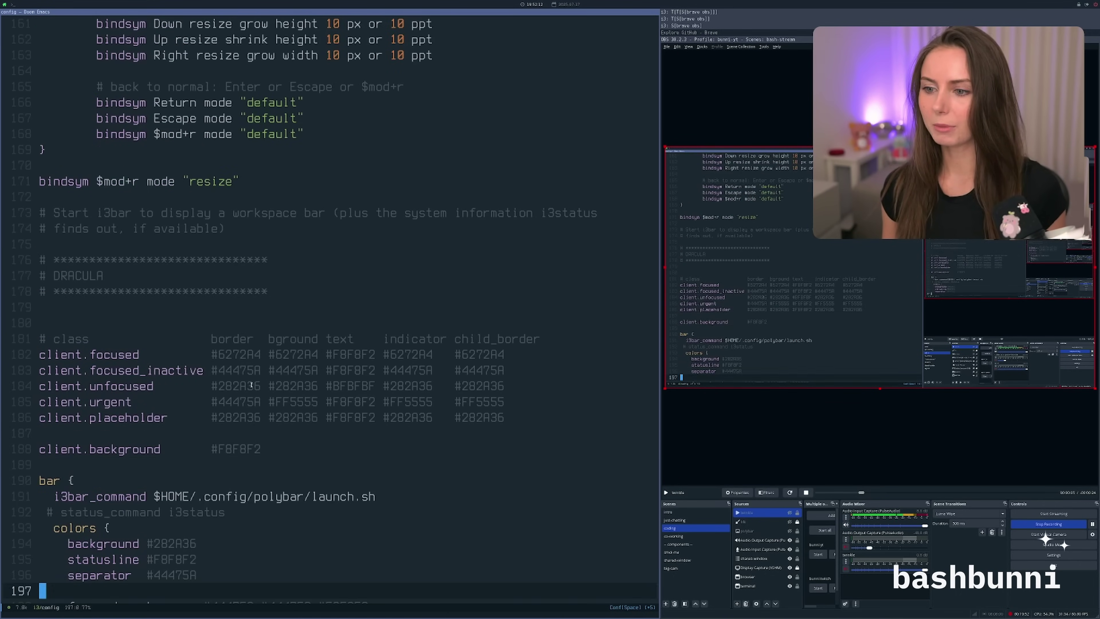
key(braceright)
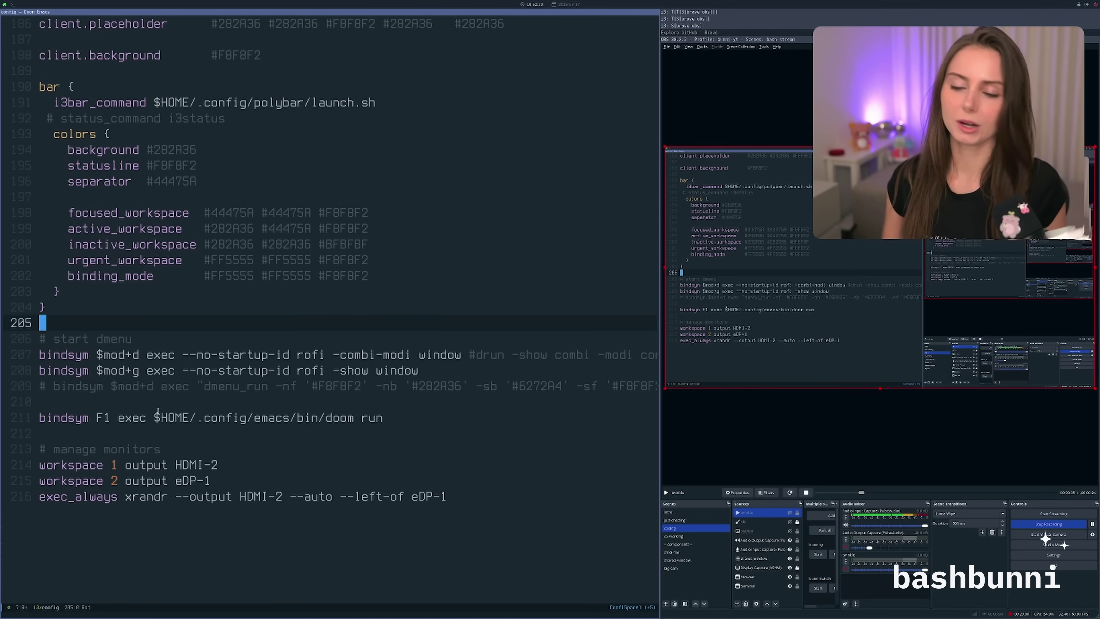
- Examine the $mod+d and $mod+g rofi bindings, bring up the rofi combi launcher and dismiss it
key(j)
key(j)
key(j)
key(j)
key(j)
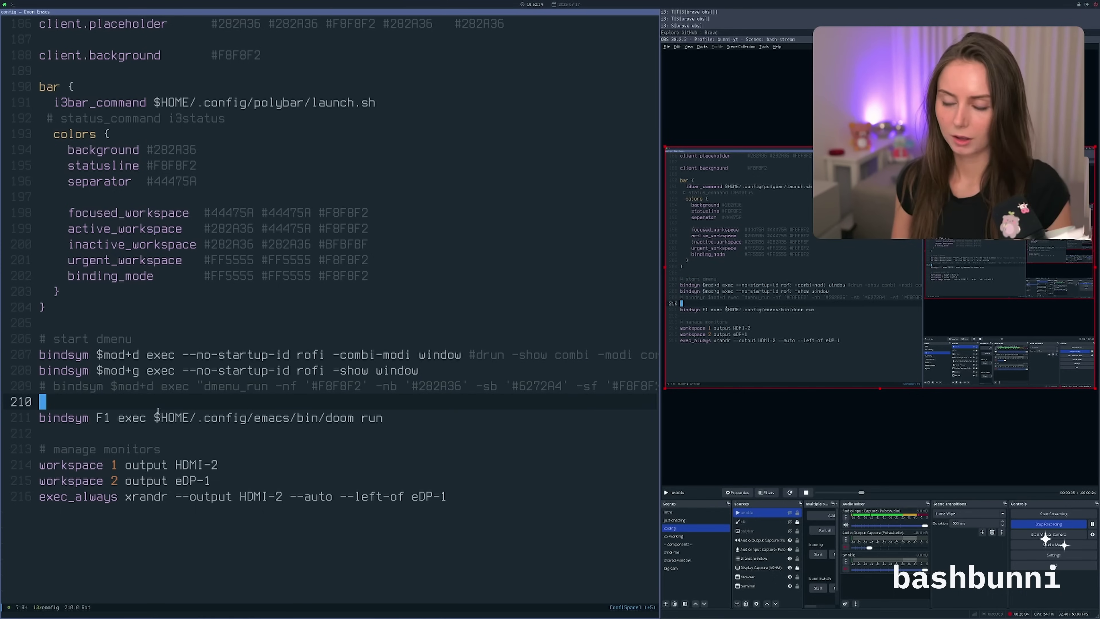
key(j)
key(k)
key(k)
key(k)
key(k)
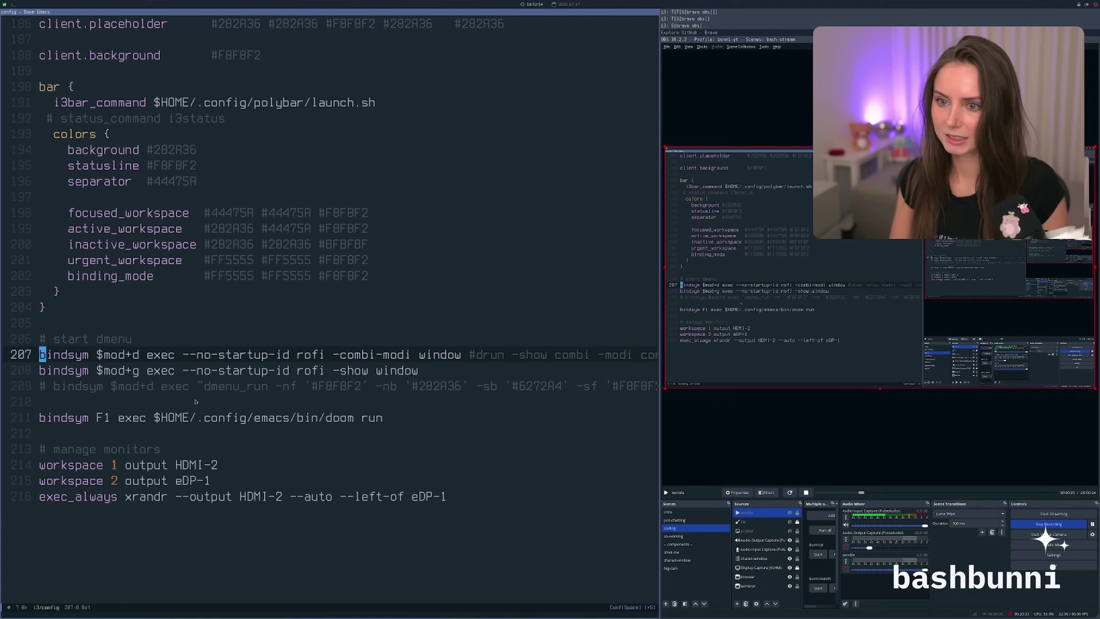
key(j)
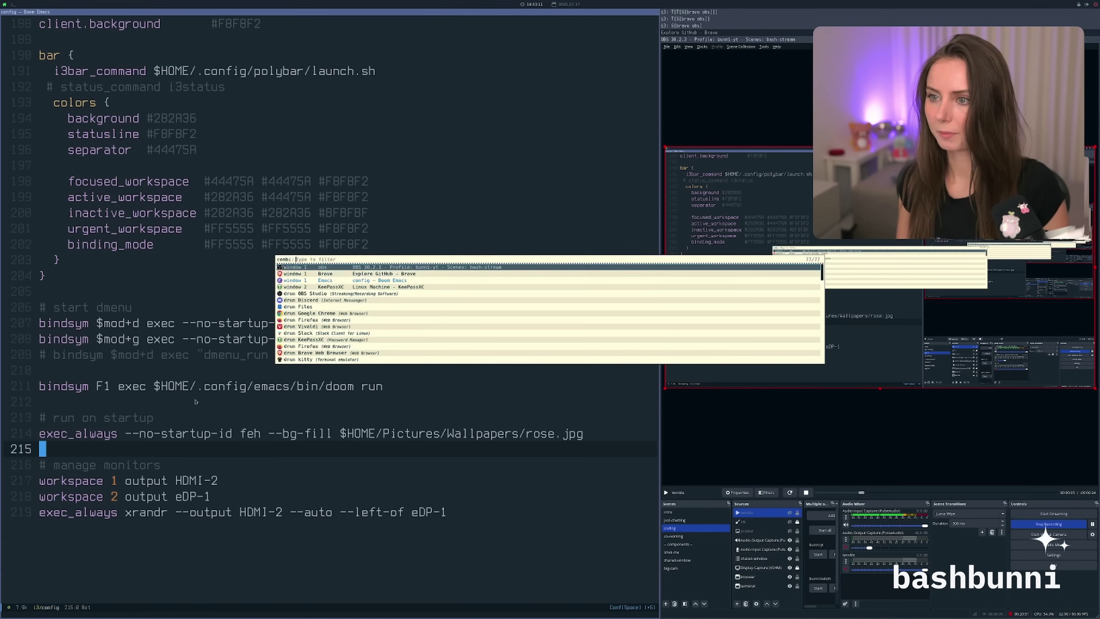
key(Escape)
- Delete the "# run on startup" comment and its feh wallpaper line, and save the config file
key(k)
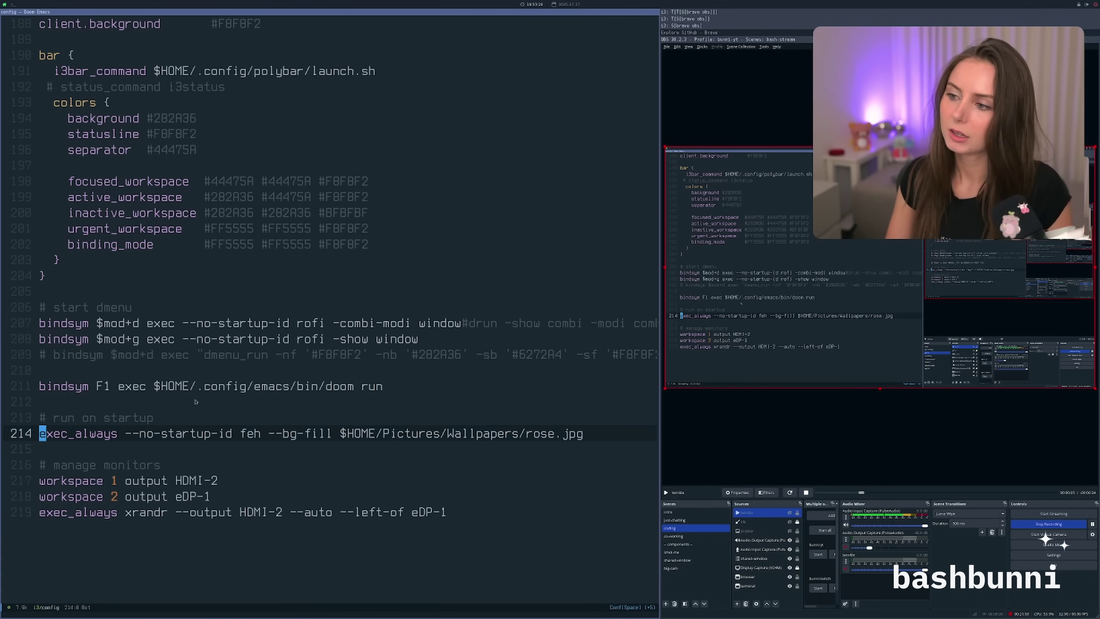
key(d)
key(d)
key(k)
key(k)
key(d)
key(j)
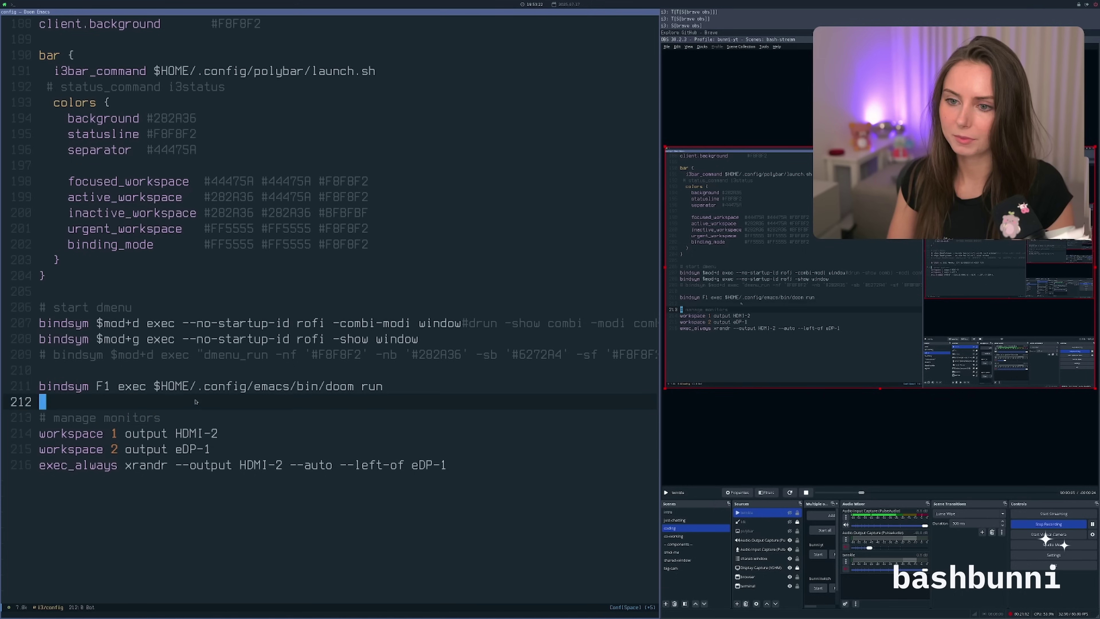
key(colon)
key(Escape)
- Examine the workspace output and xrandr lines under "# manage monitors", and move the new terminal window one position to the right
key(j)
key(j)
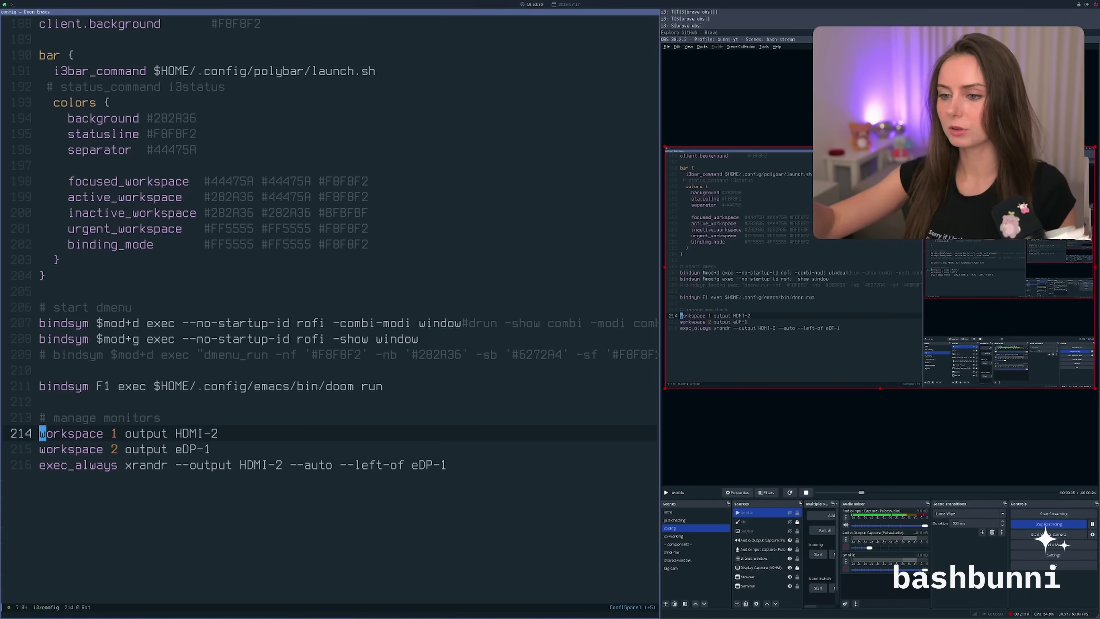
key(j)
key(j)
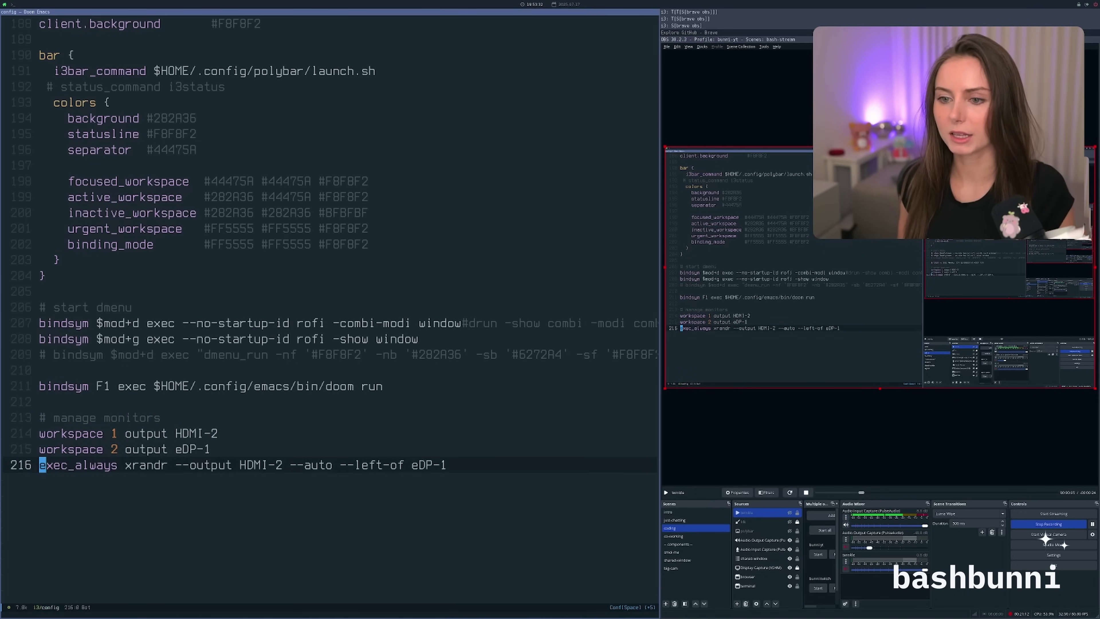
key(k)
key(k)
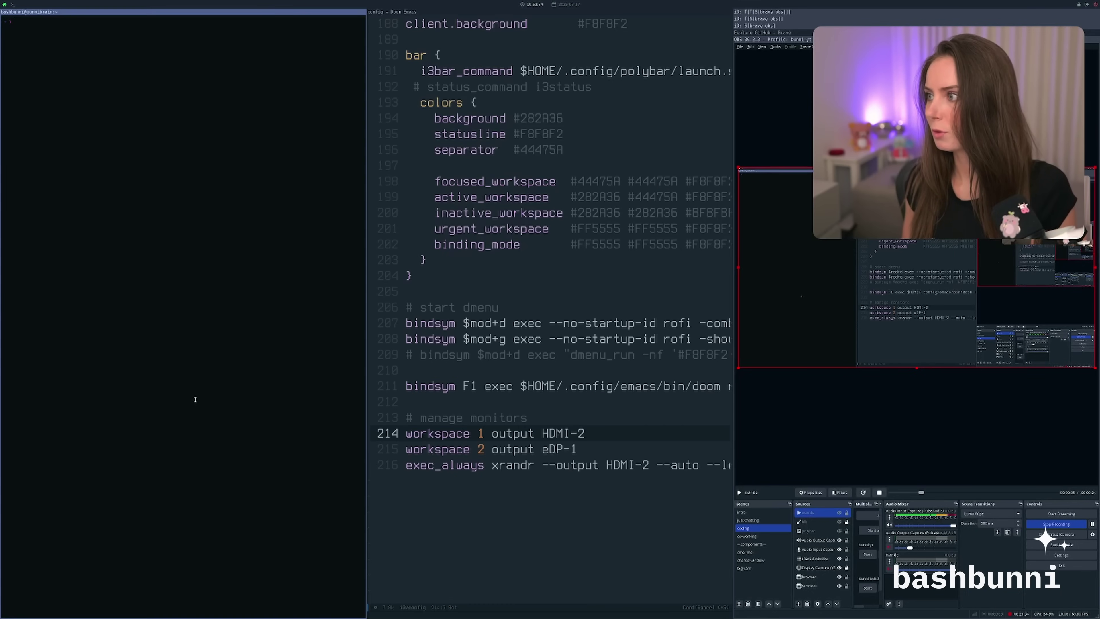
key(super+shift+Right)
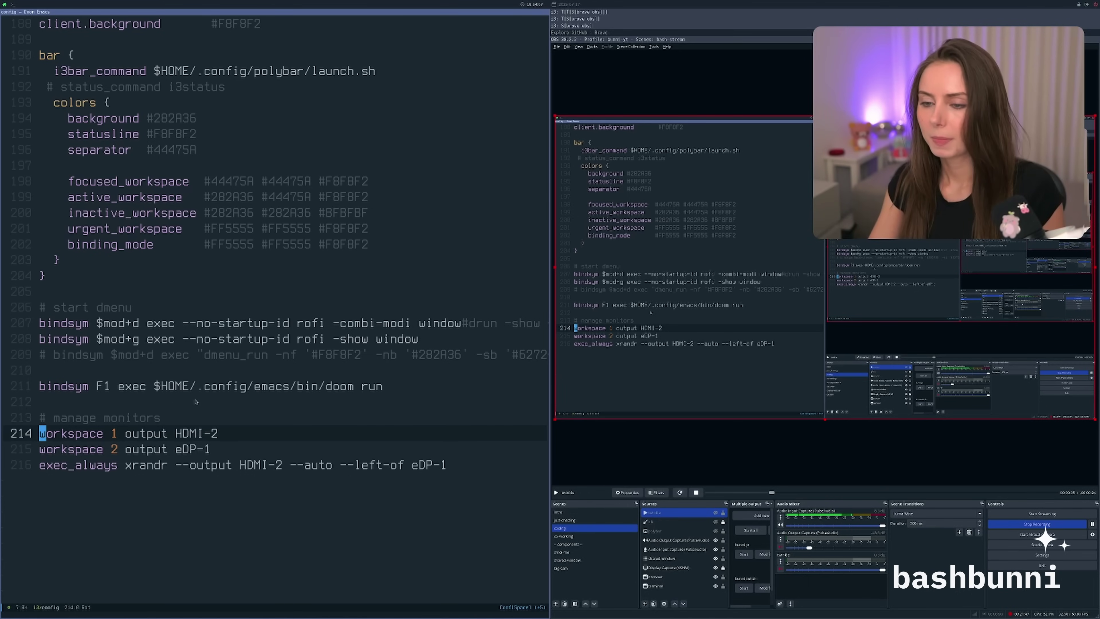
- Examine the F1 binding on line 211 that runs Doom Emacs, and switch to the Doom config.el buffer
key(k)
key(k)
key(k)
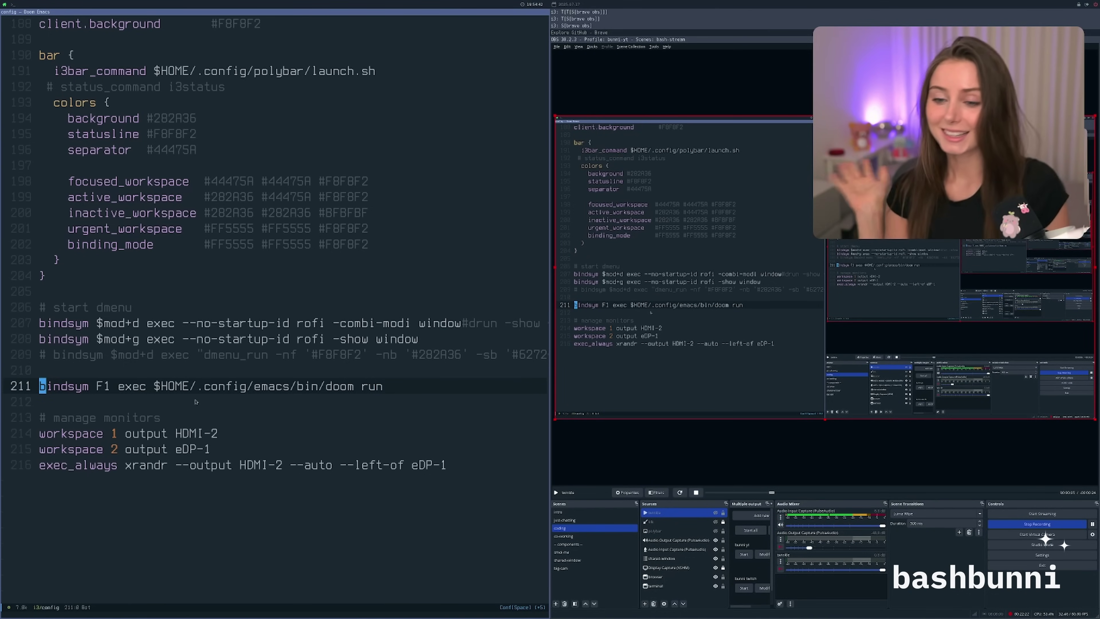
key(super)
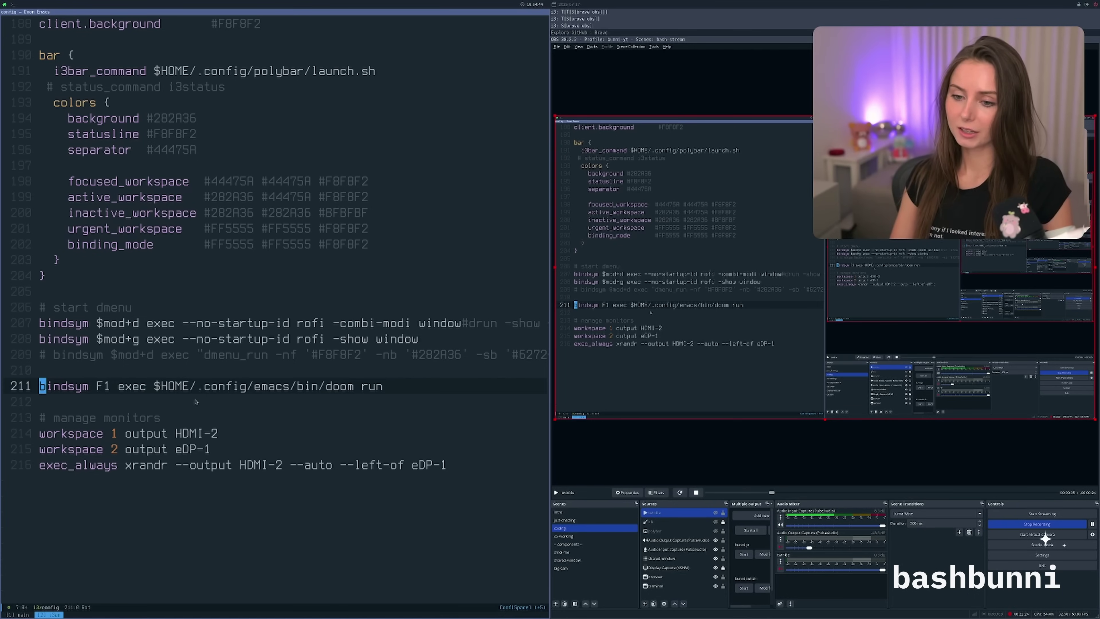
key(space)
key(grave)
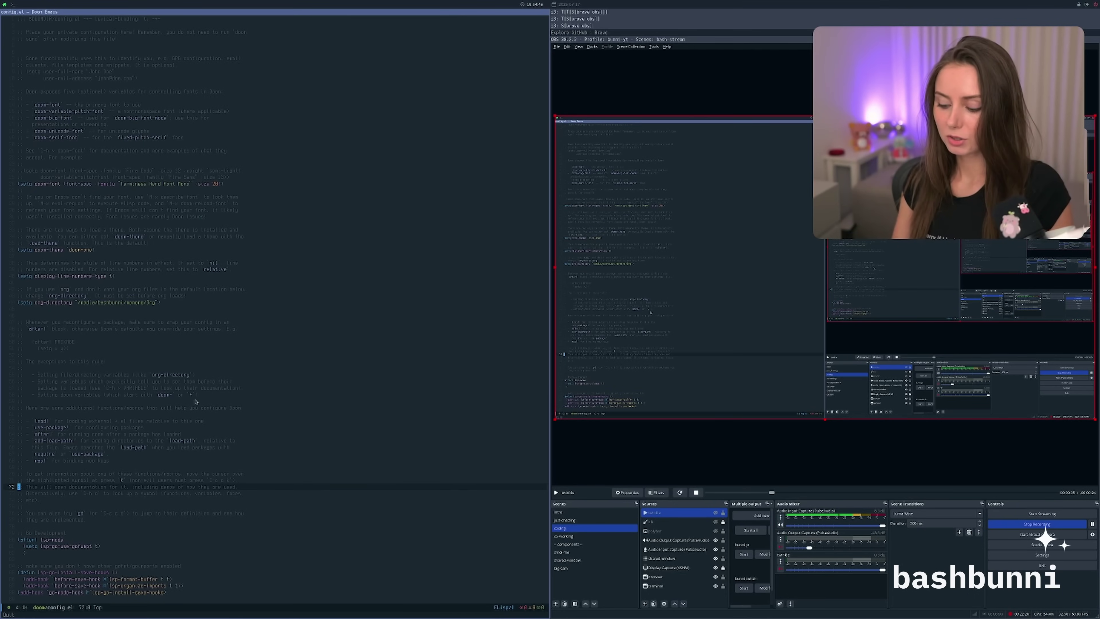